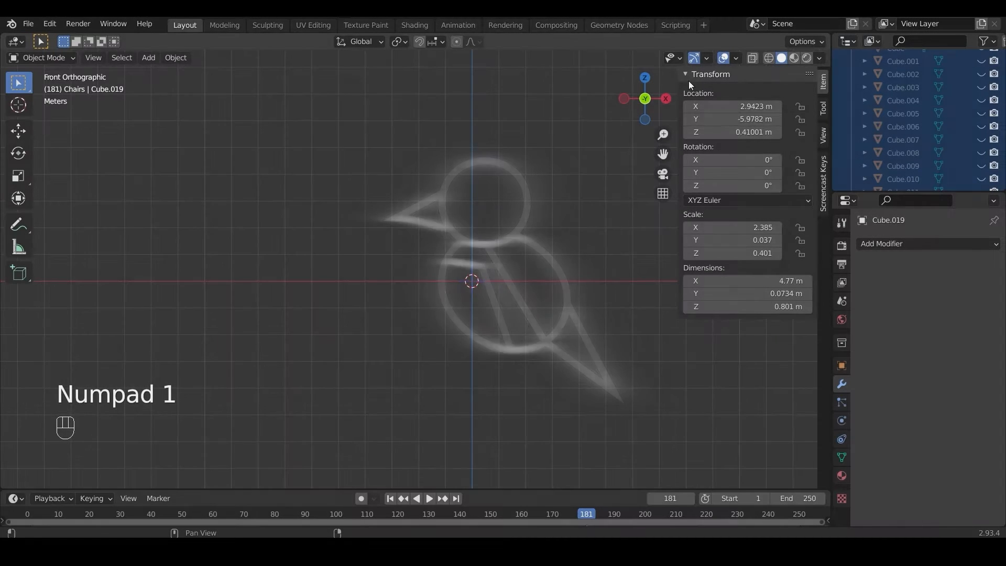
# Collapse the Transform section and enable the Add Mesh: Extra Objects add-on in the preferences
pyautogui.click(686, 76)
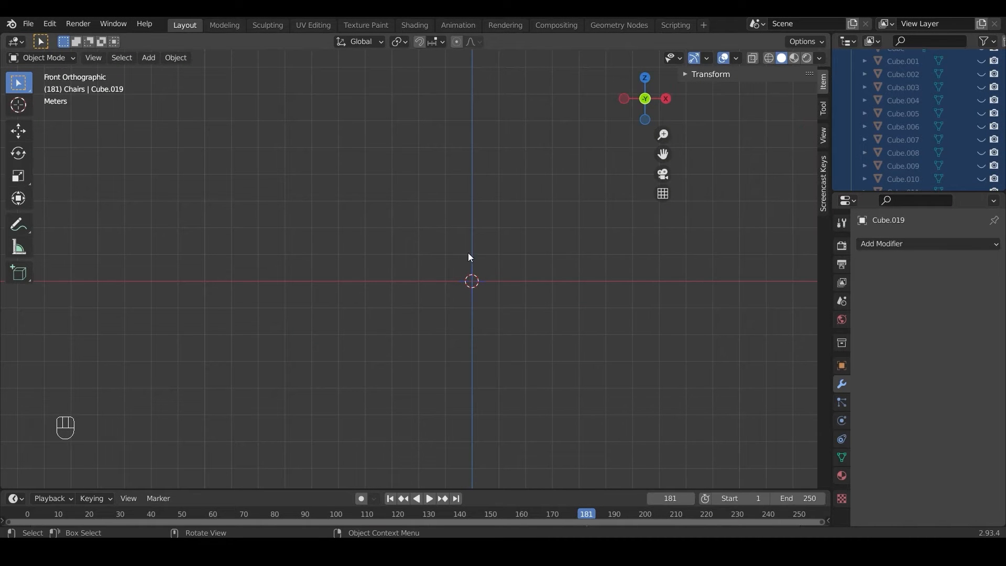
pyautogui.press('shift')
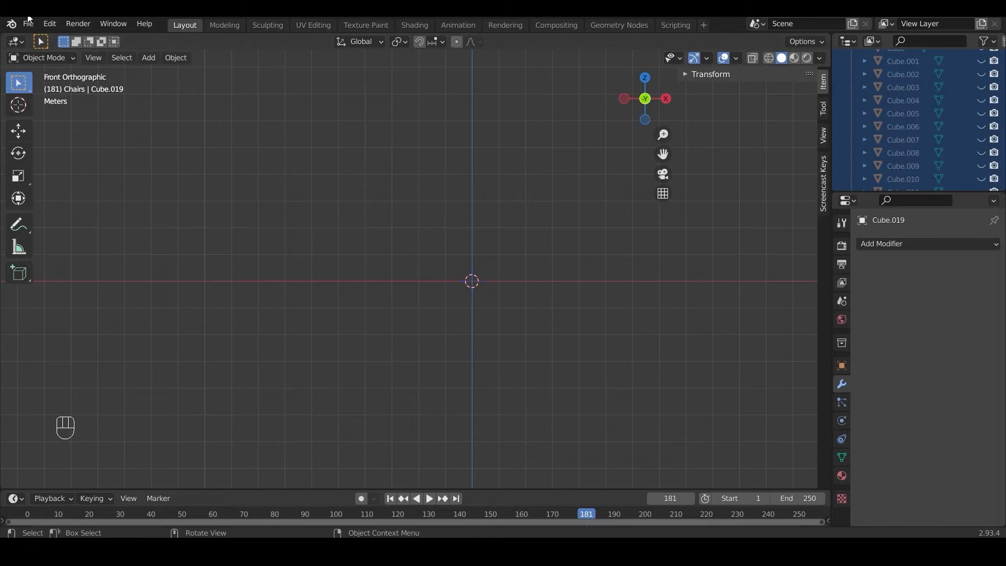
pyautogui.click(50, 24)
pyautogui.click(83, 209)
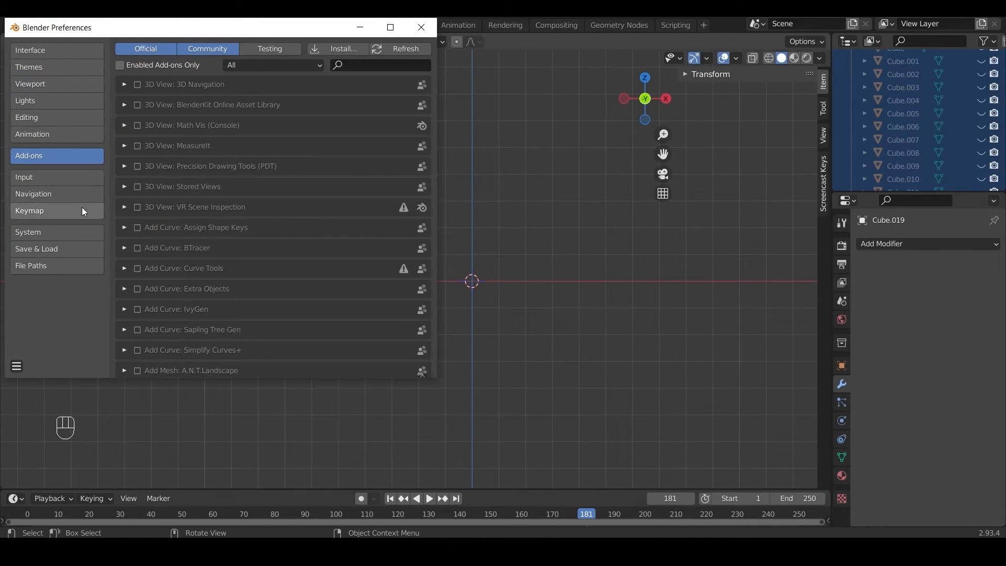
pyautogui.click(385, 66)
pyautogui.write('extra')
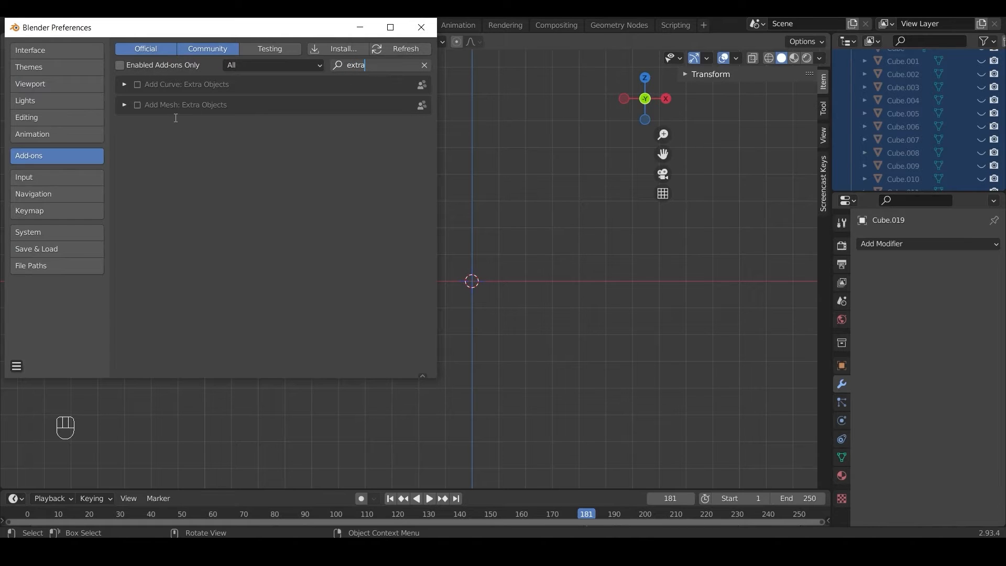
pyautogui.click(137, 105)
pyautogui.click(138, 105)
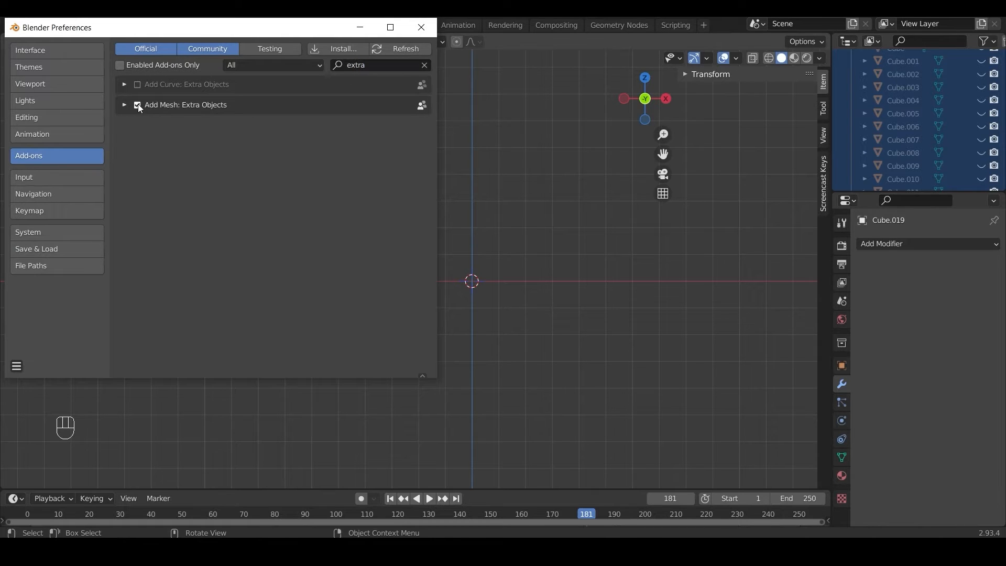
pyautogui.click(421, 28)
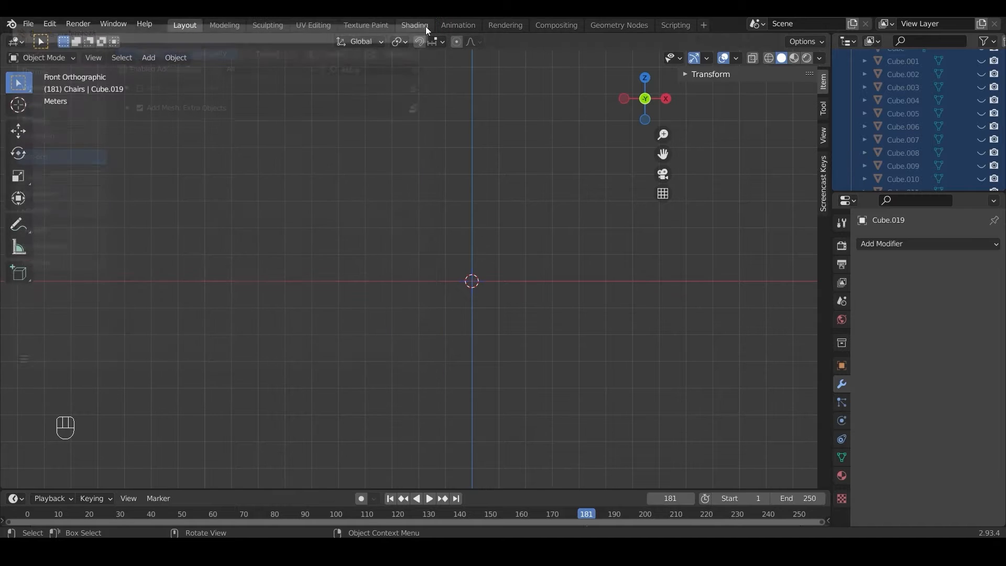
# Add a Single Vert mesh object at the world centre
pyautogui.hotkey('shift', 'a')
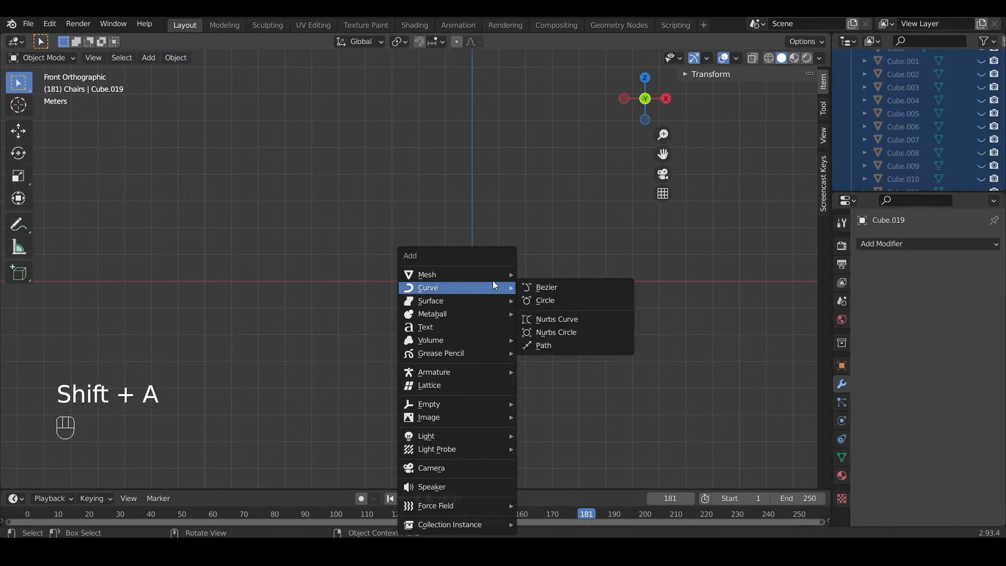
pyautogui.moveTo(492, 274)
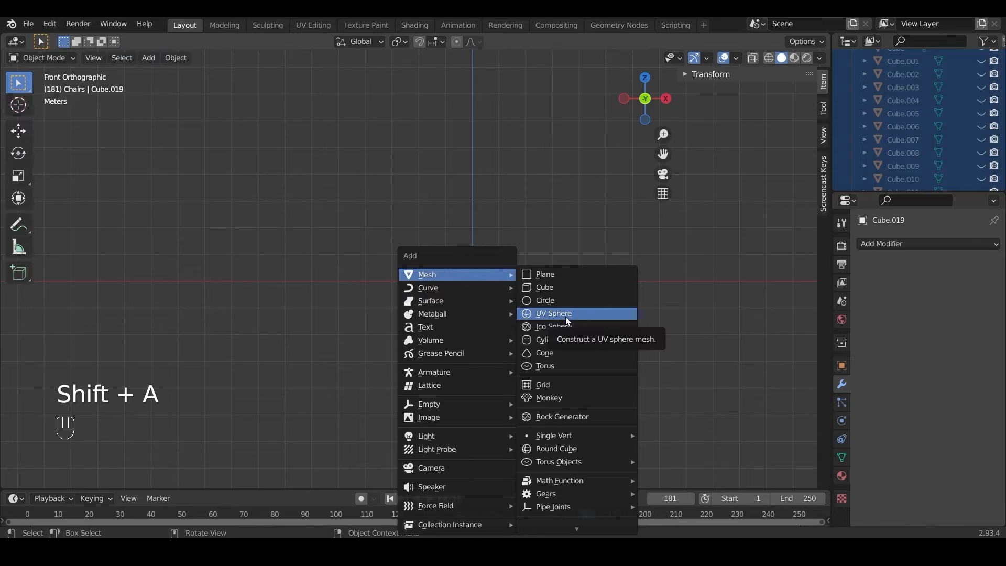
pyautogui.moveTo(571, 434)
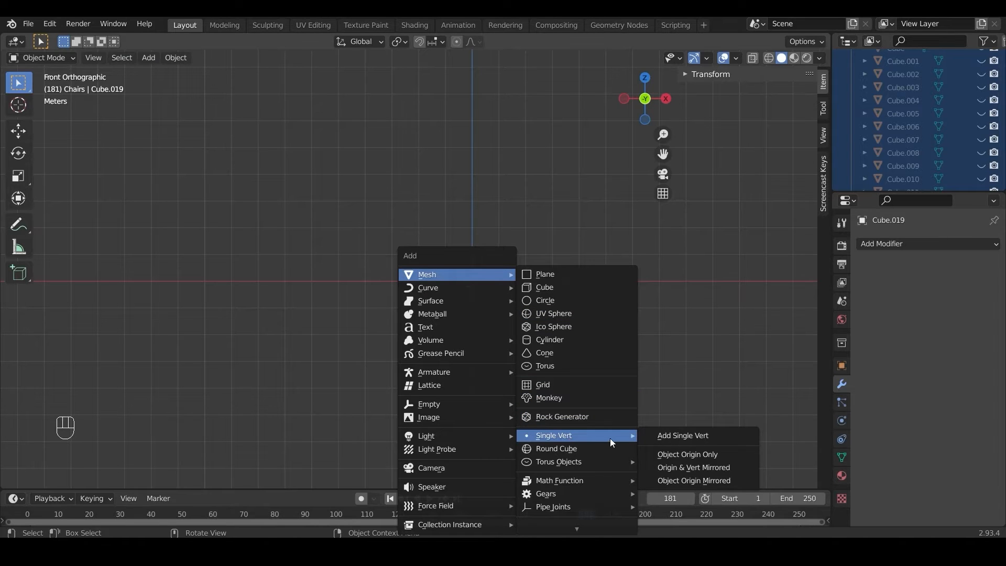
pyautogui.click(658, 436)
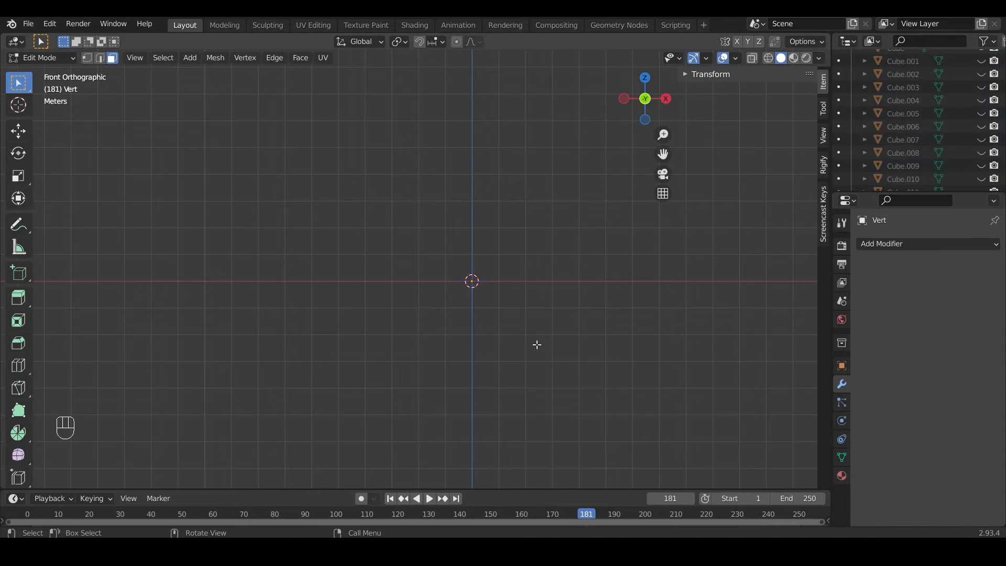
# Add Mirror, Skin and Subdivision Surface modifiers to the single vertex object, in that order
pyautogui.click(888, 246)
pyautogui.click(752, 394)
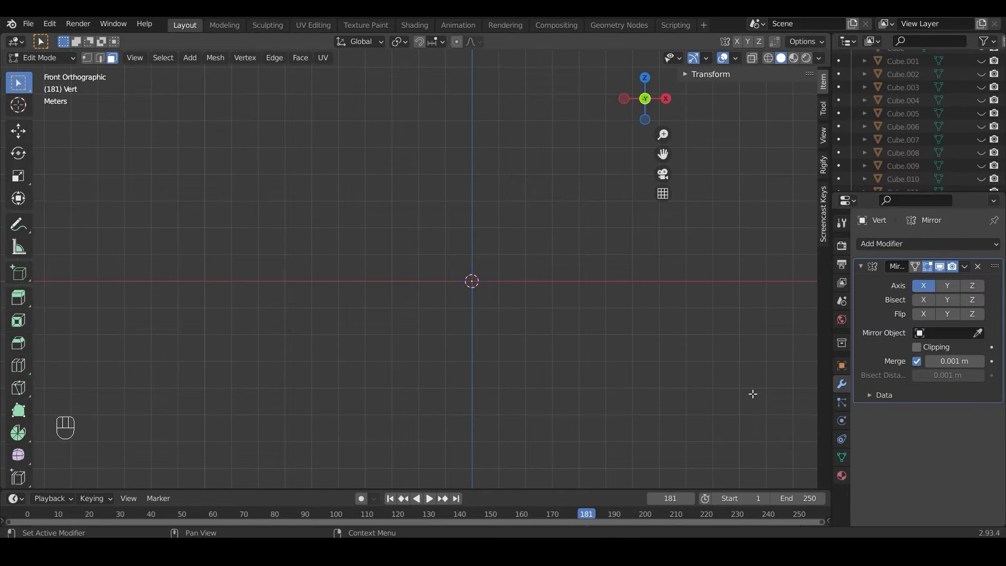
pyautogui.click(929, 242)
pyautogui.click(772, 452)
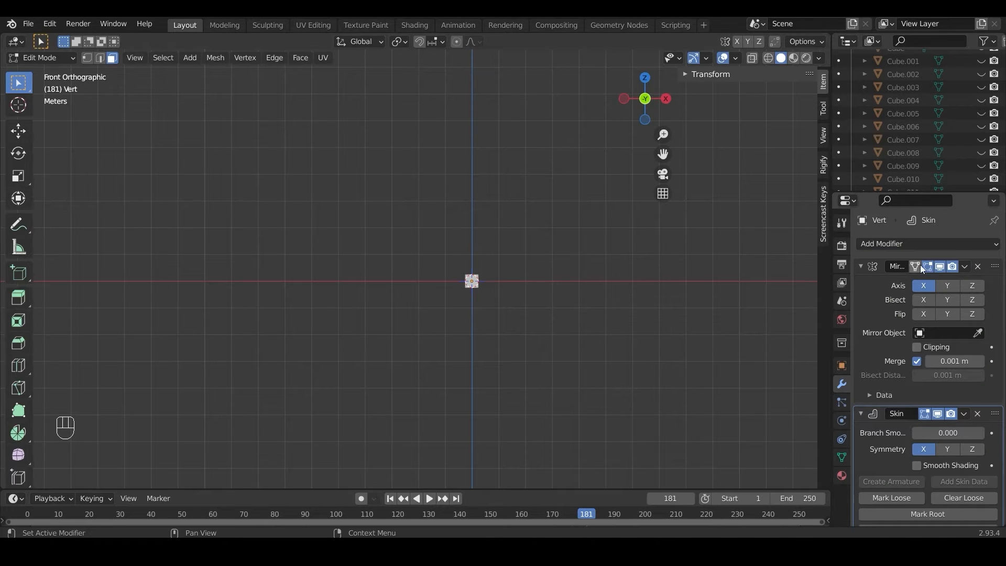
pyautogui.click(938, 243)
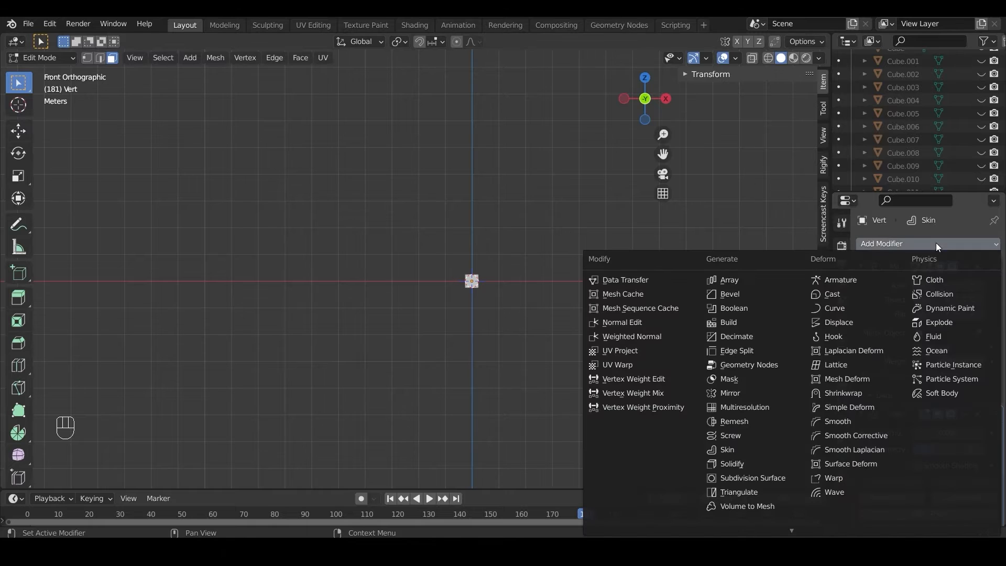
pyautogui.click(744, 479)
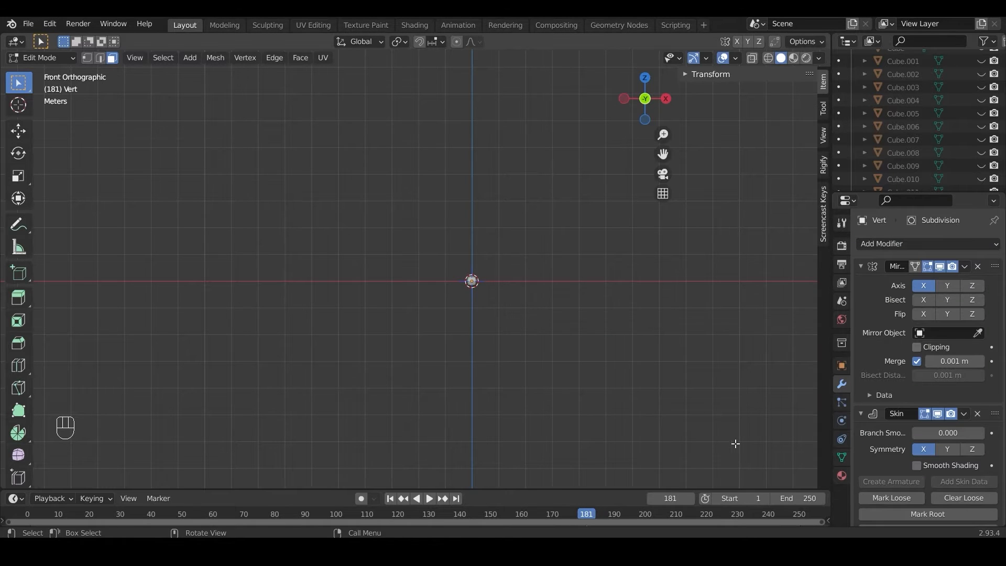
# Set the Subdivision Surface modifier's viewport level to 2
pyautogui.scroll(6, 528, 297)
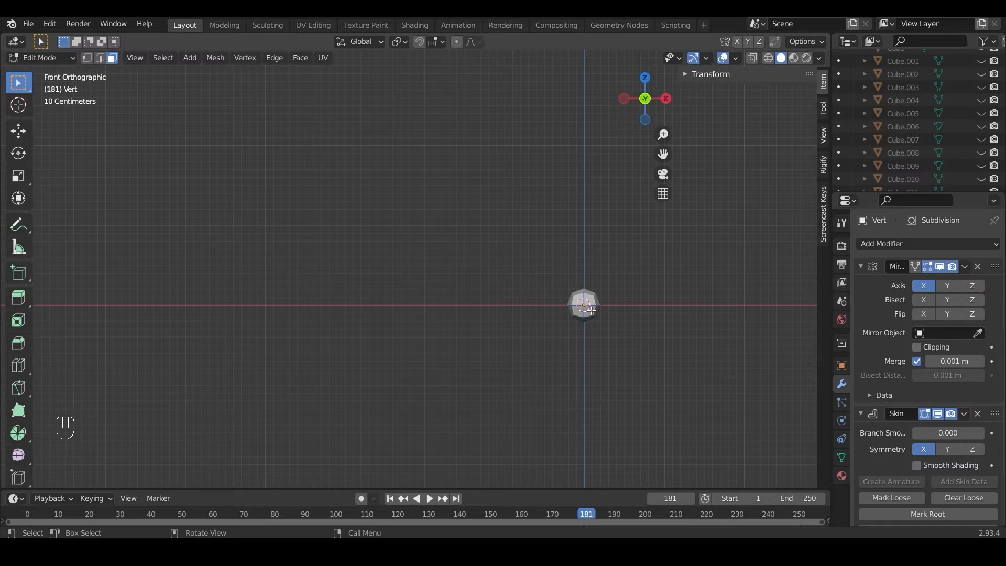
pyautogui.keyDown('shift'); pyautogui.moveTo(591, 310); pyautogui.dragTo(433, 280, button='middle'); pyautogui.keyUp('shift')
pyautogui.scroll(3, 432, 282)
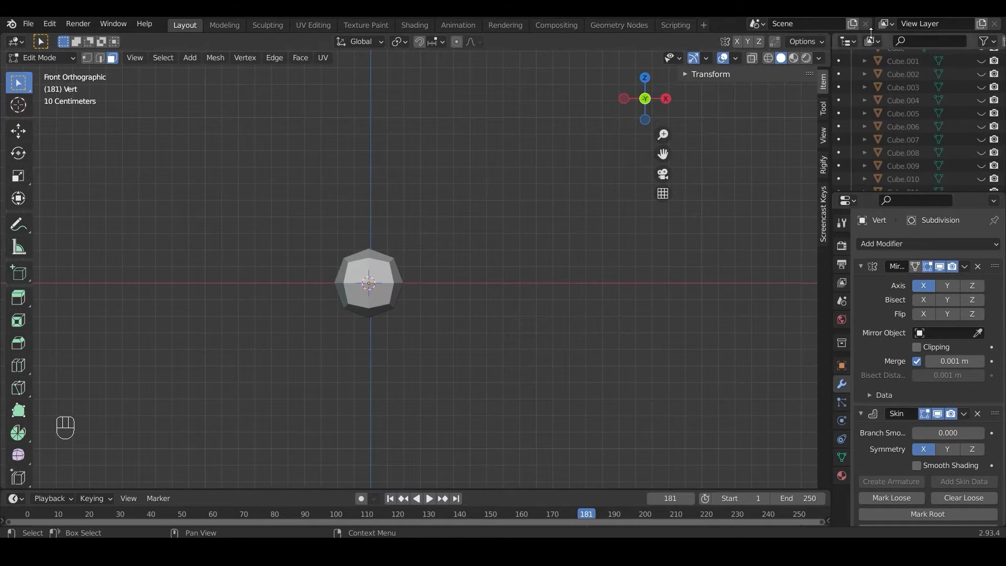
pyautogui.scroll(-5, 920, 455)
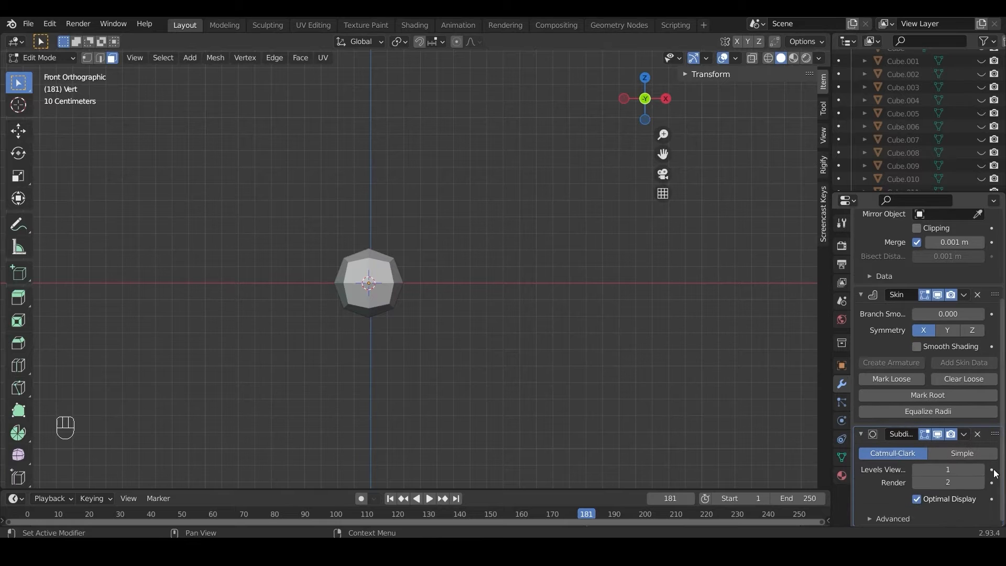
pyautogui.click(981, 469)
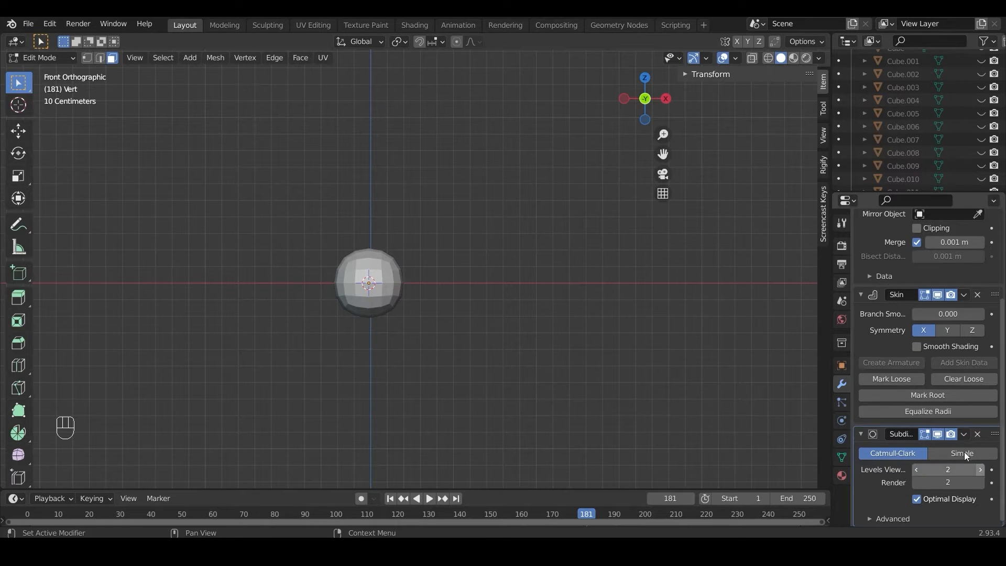
# Change the viewport shading MatCap to the matte red clay sphere
pyautogui.click(819, 58)
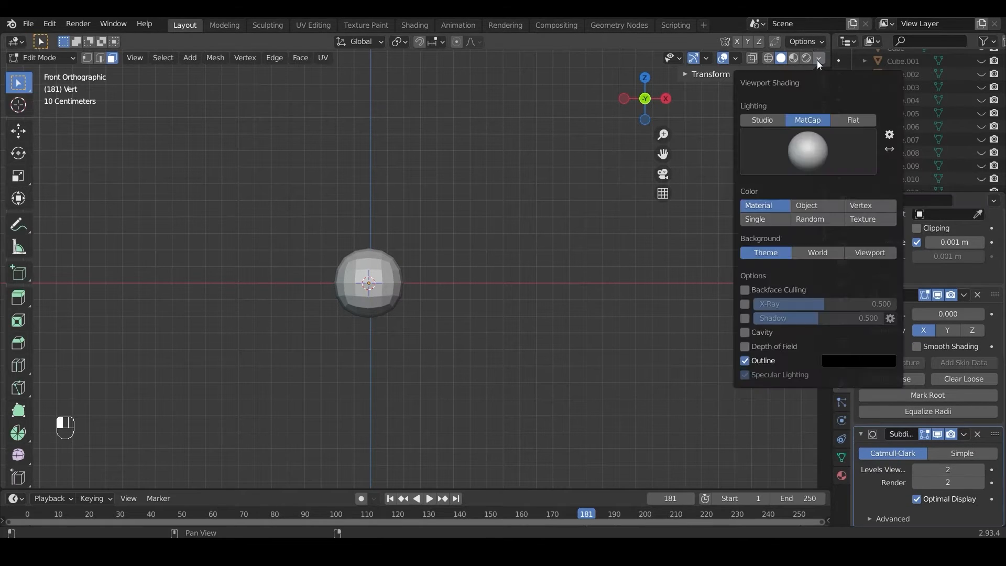
pyautogui.click(813, 160)
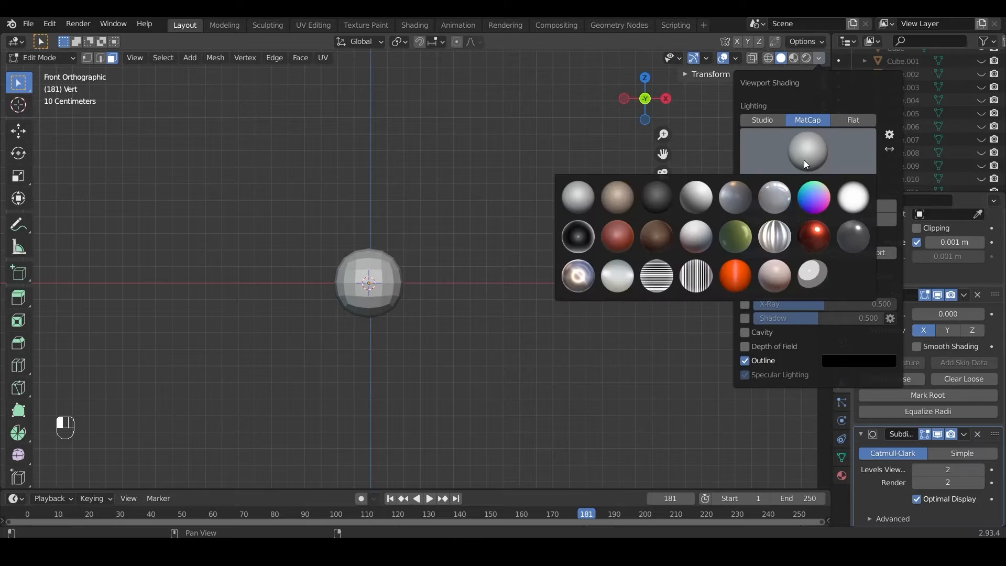
pyautogui.click(619, 239)
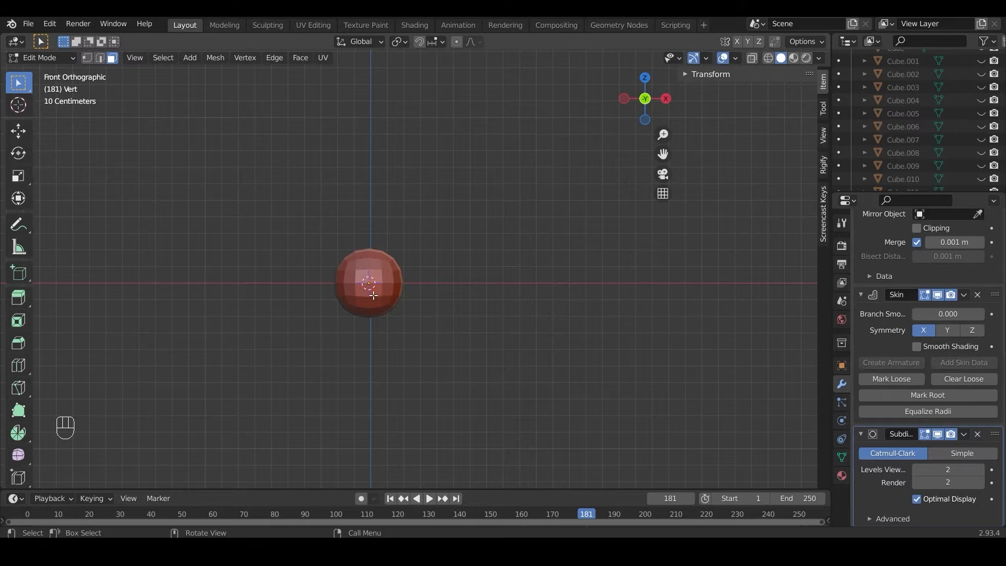
# Set the Mirror modifier's merge distance to 0.1 m
pyautogui.scroll(5, 949, 371)
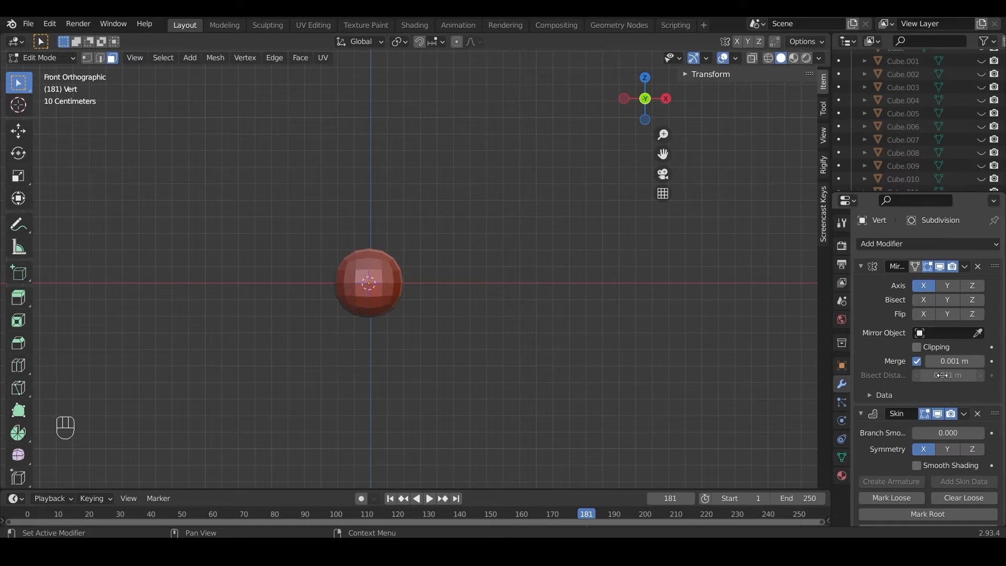
pyautogui.click(944, 362)
pyautogui.press('BackSpace')
pyautogui.write('.1')
pyautogui.press('Return')
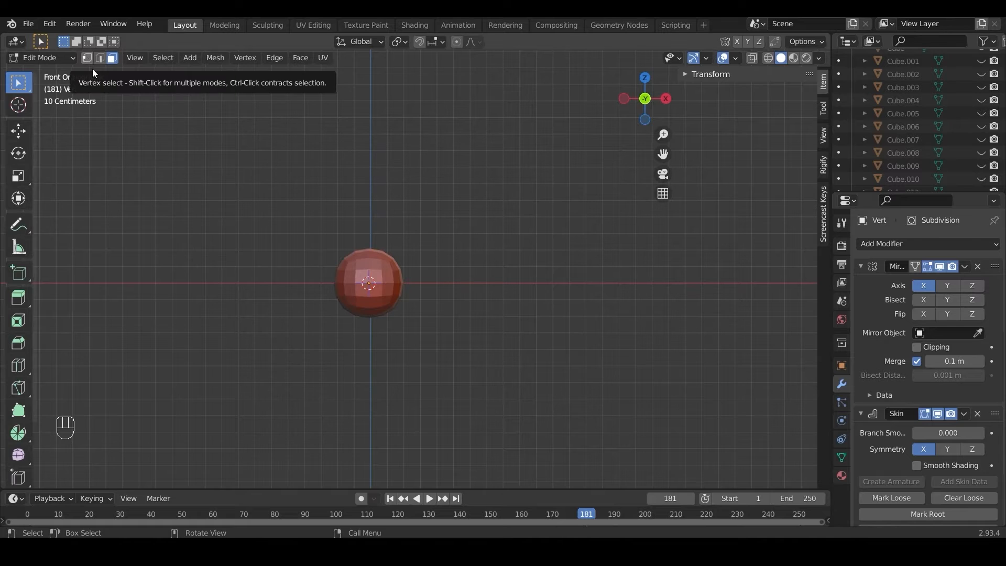
# Switch to vertex selection and move the vertex up along Z by about 1.06 m plus a further 0.12 m
pyautogui.press('1')
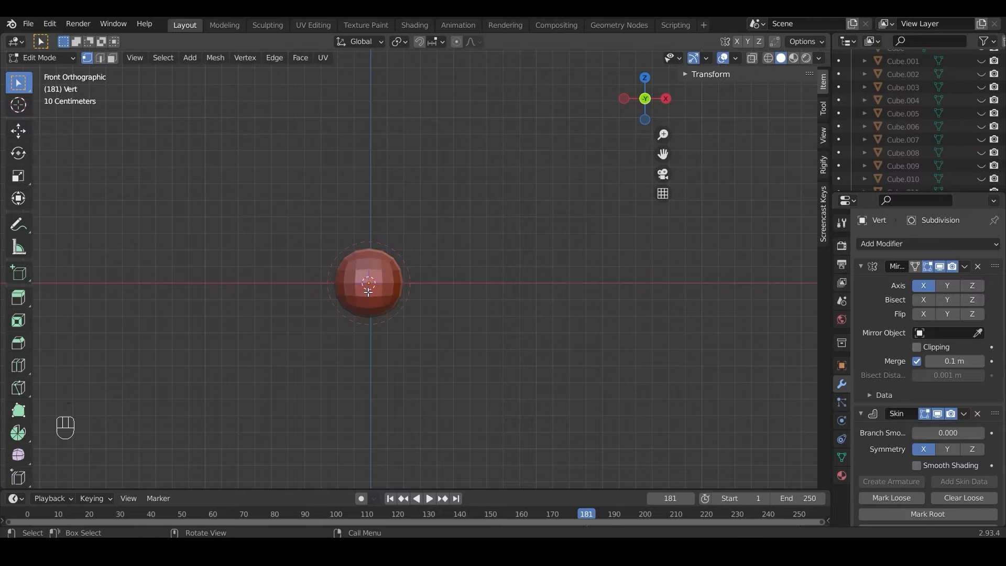
pyautogui.press('g')
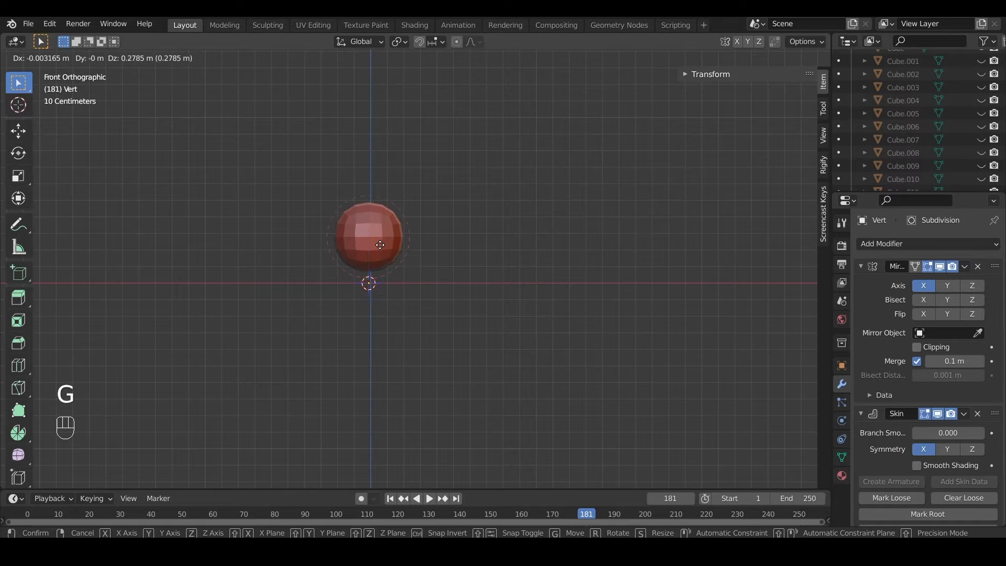
pyautogui.press('z')
pyautogui.click(382, 116)
pyautogui.scroll(-4, 404, 230)
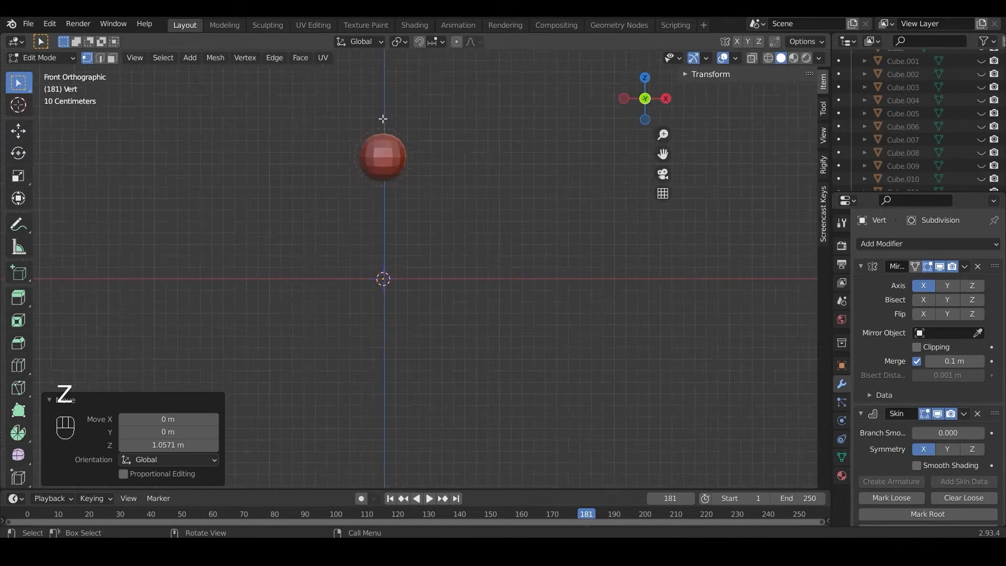
pyautogui.keyDown('shift'); pyautogui.moveTo(405, 234); pyautogui.dragTo(400, 299, button='middle'); pyautogui.keyUp('shift')
pyautogui.press('g')
pyautogui.press('z')
pyautogui.click(402, 286)
pyautogui.scroll(3, 402, 285)
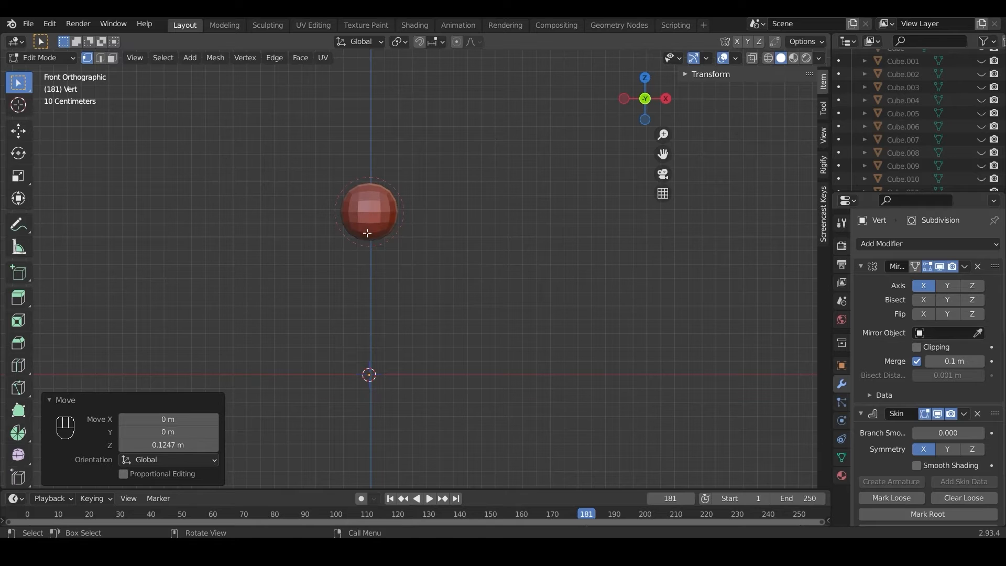
# Shrink the vertex's skin radius with Skin Resize, scaling by about 0.518 and again by about 0.284
pyautogui.hotkey('ctrl', 'a')
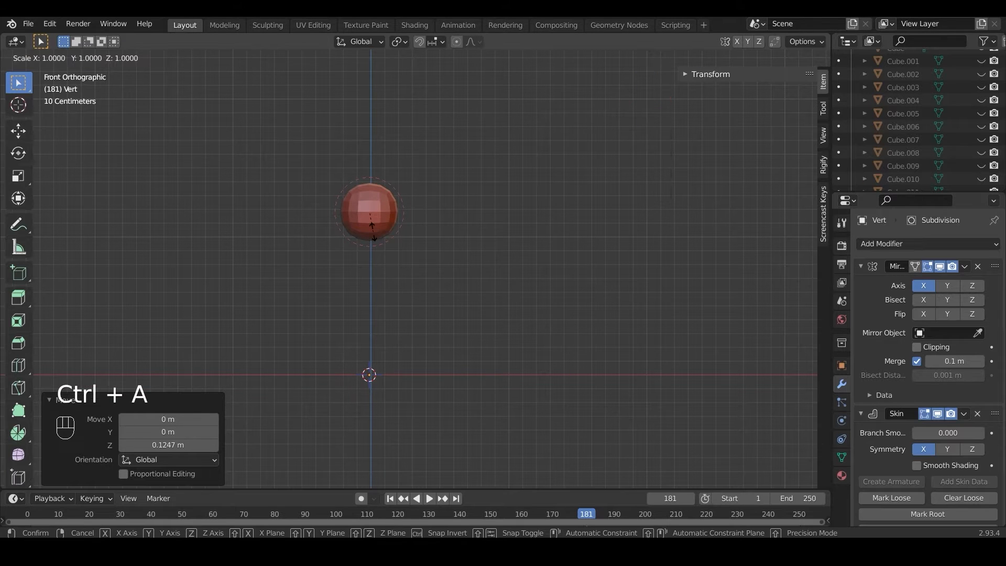
pyautogui.click(370, 215)
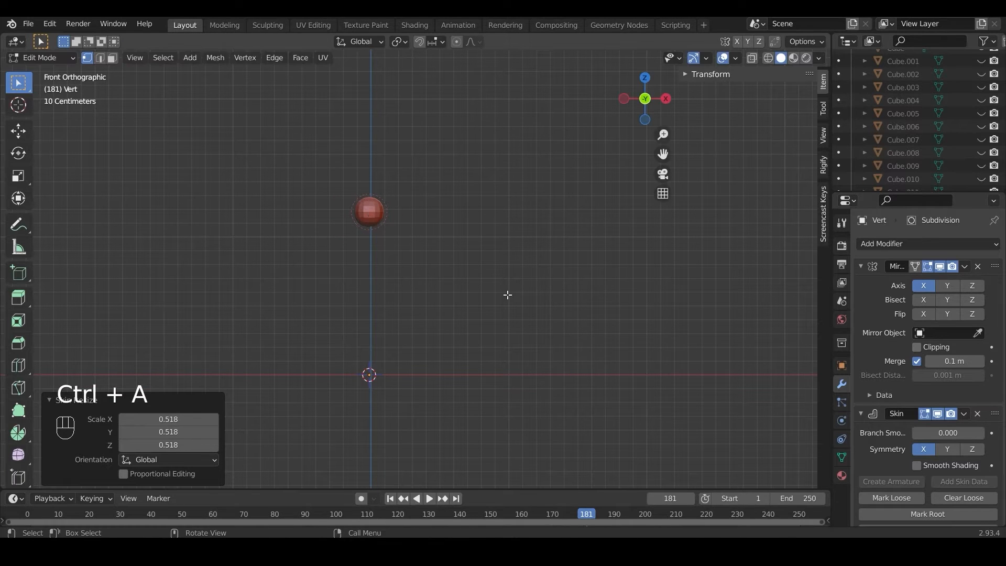
pyautogui.hotkey('ctrl', 'a')
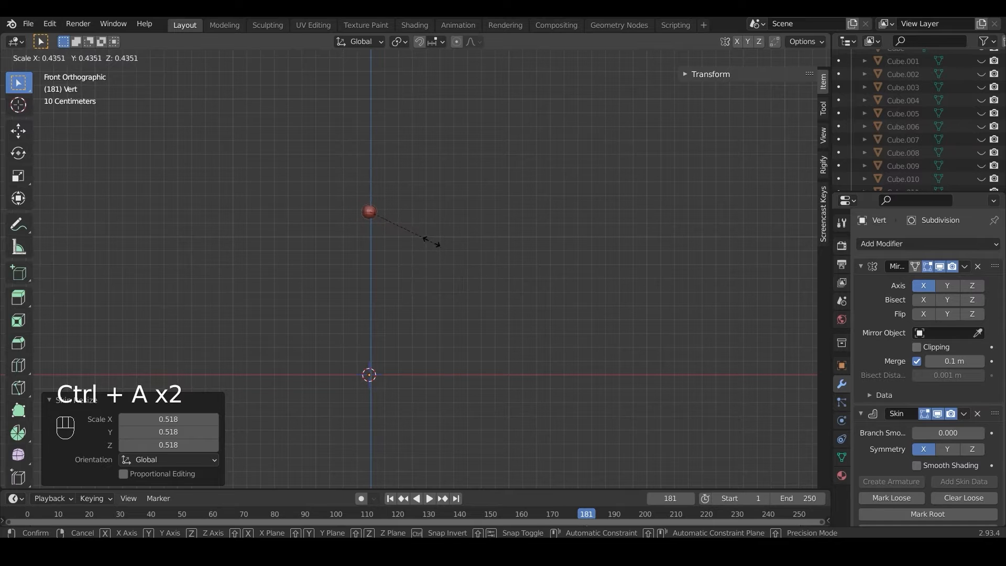
pyautogui.click(410, 231)
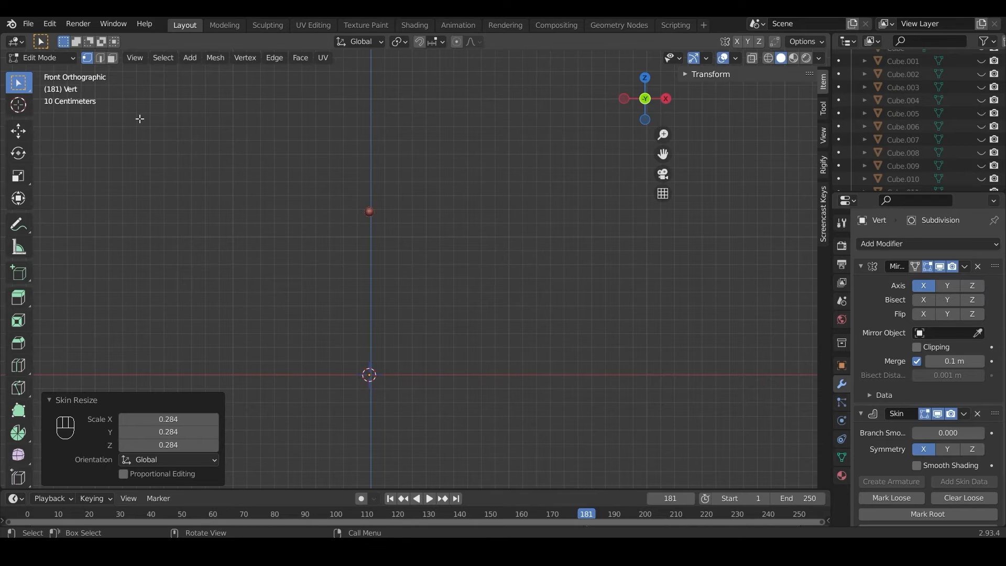
# Return to Object Mode and snap the 3D cursor to the world origin
pyautogui.press('Tab')
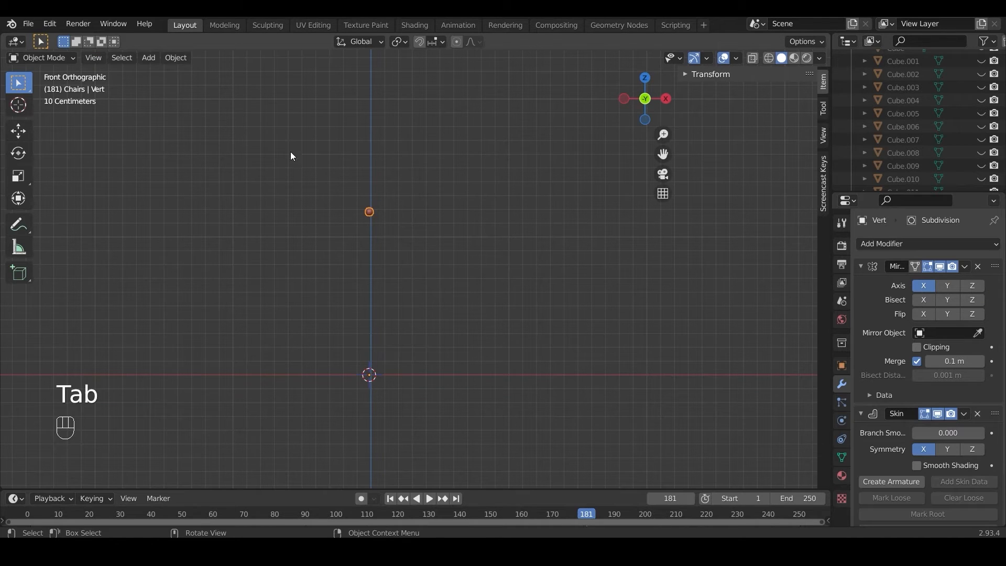
pyautogui.click(176, 57)
pyautogui.moveTo(204, 137)
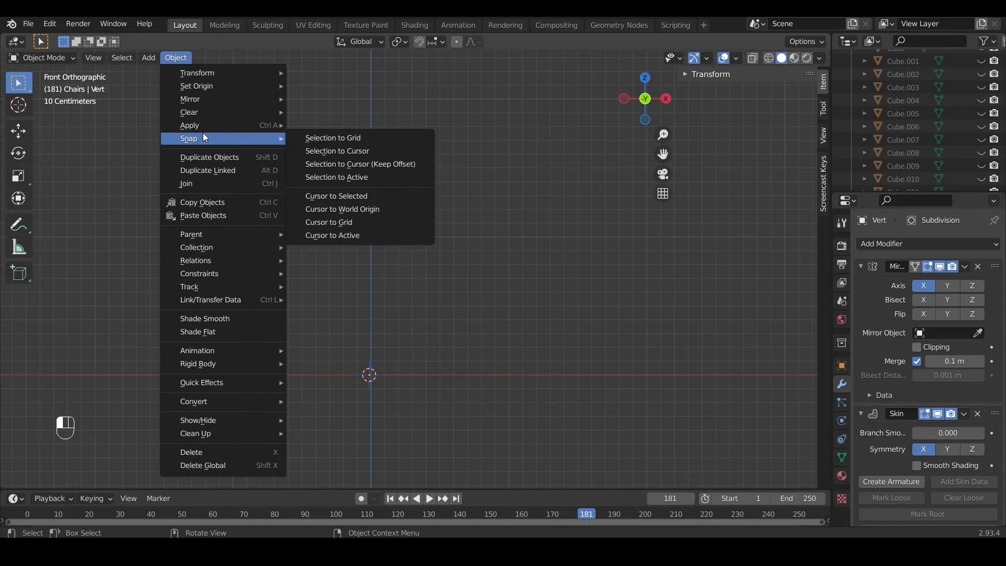
pyautogui.click(348, 210)
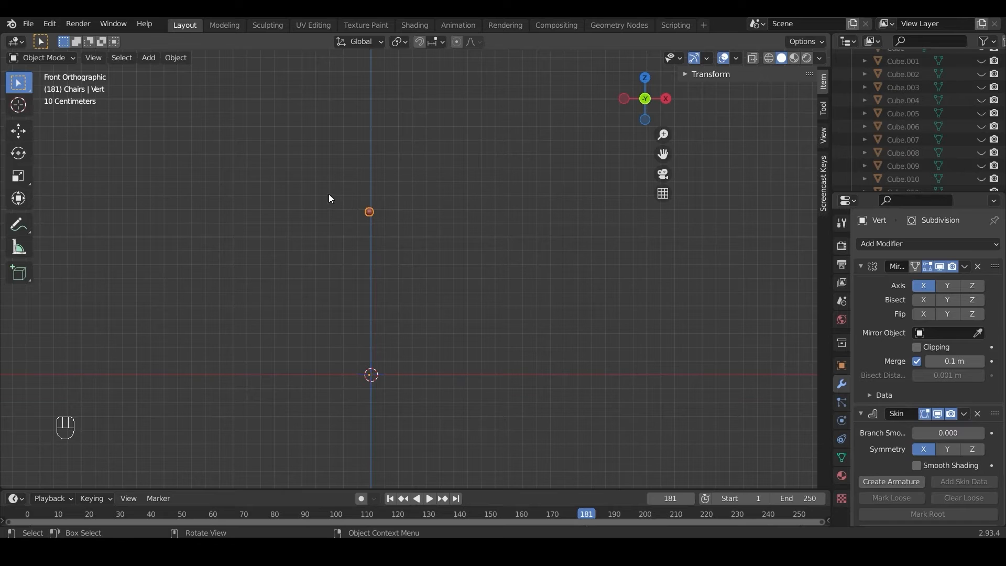
# Snap the selected vertex object to the 3D cursor at the world origin
pyautogui.click(171, 58)
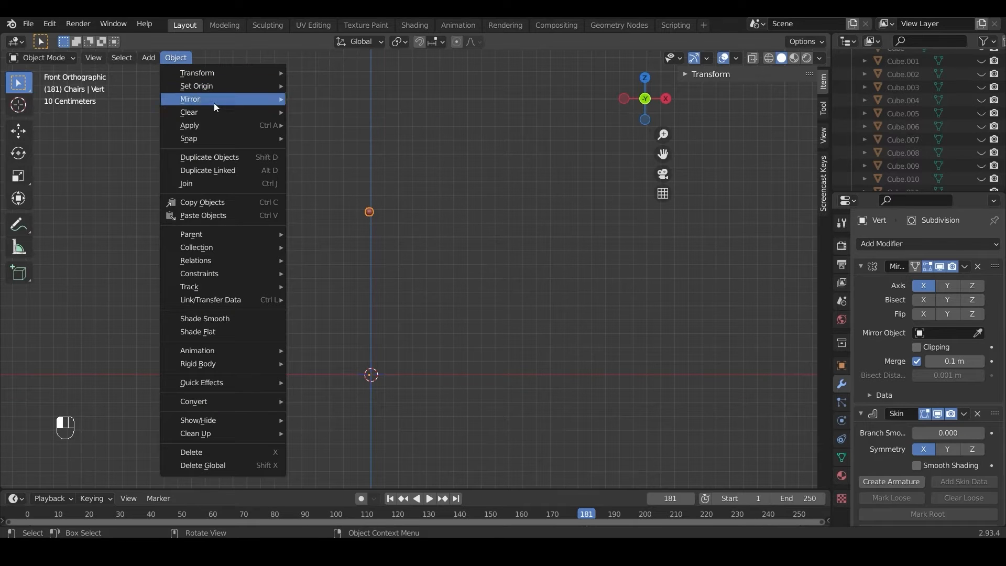
pyautogui.moveTo(212, 141)
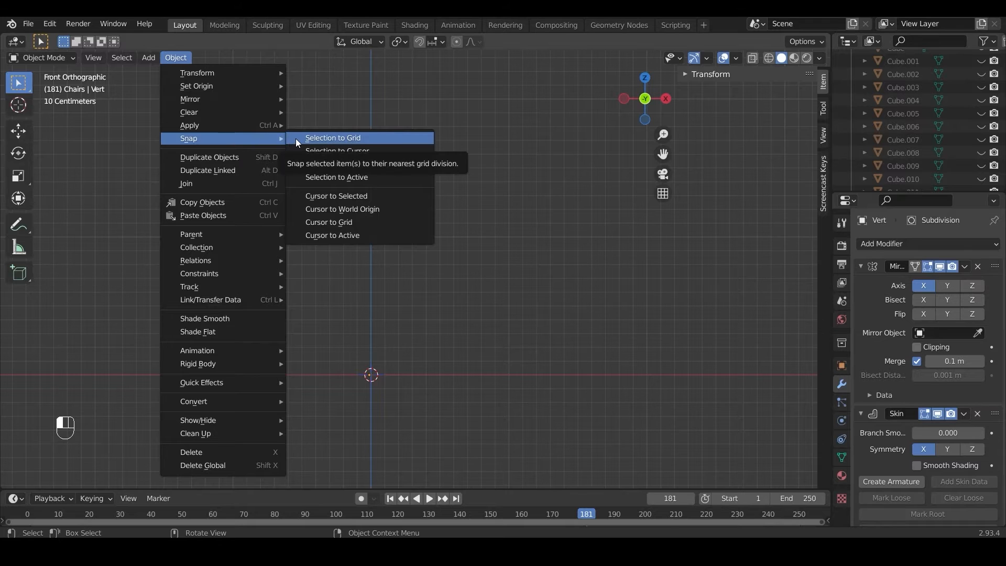
pyautogui.click(325, 151)
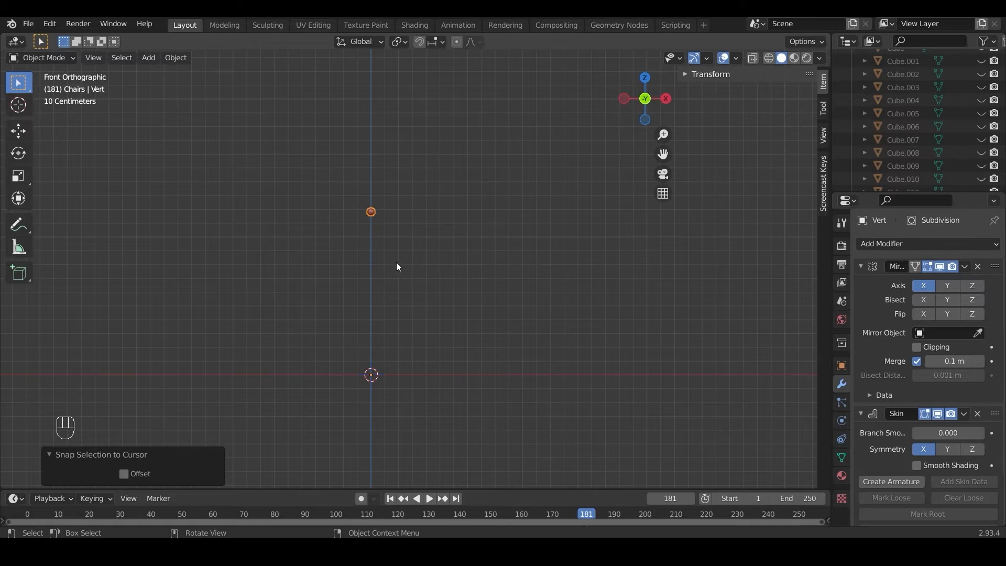
# Enter Edit Mode and extrude the vertex along X by about 0.22 m to form the hip
pyautogui.scroll(4, 394, 249)
pyautogui.scroll(-2, 394, 249)
pyautogui.keyDown('shift'); pyautogui.moveTo(394, 249); pyautogui.dragTo(443, 273, button='middle'); pyautogui.keyUp('shift')
pyautogui.press('Tab')
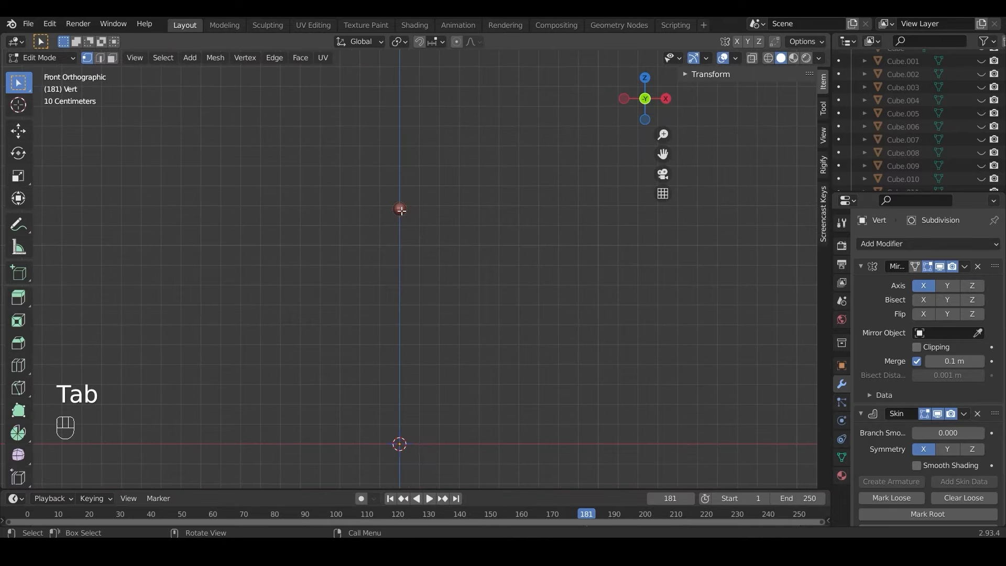
pyautogui.press('e')
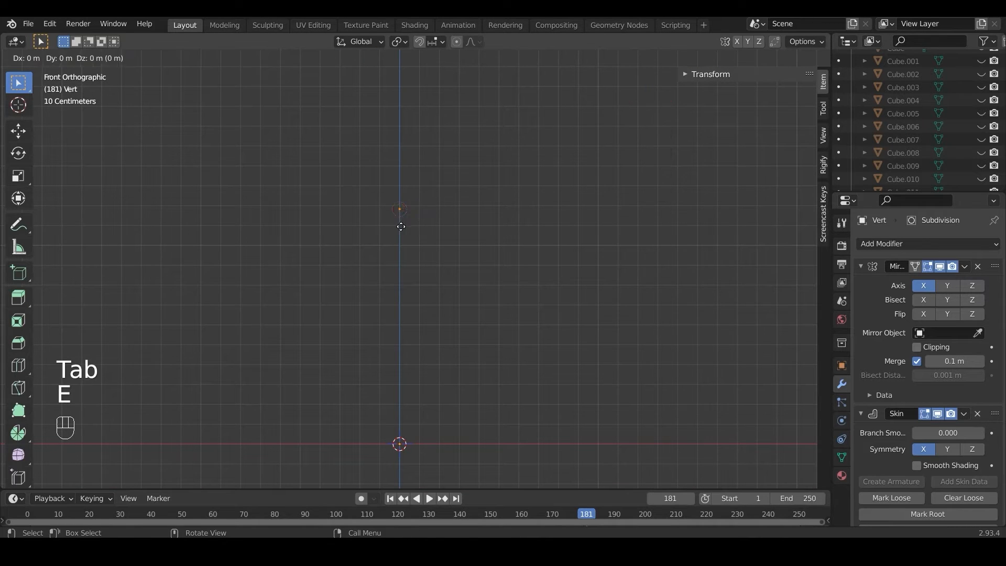
pyautogui.press('x')
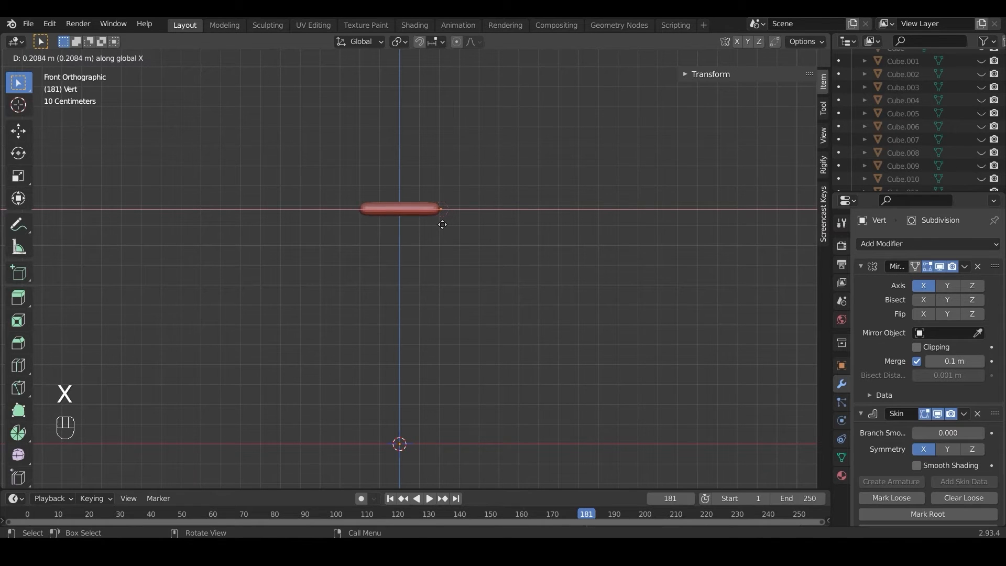
pyautogui.click(445, 225)
# Extrude the outer hip vertex down along Z by about 1.18 m to form the leg
pyautogui.press('e')
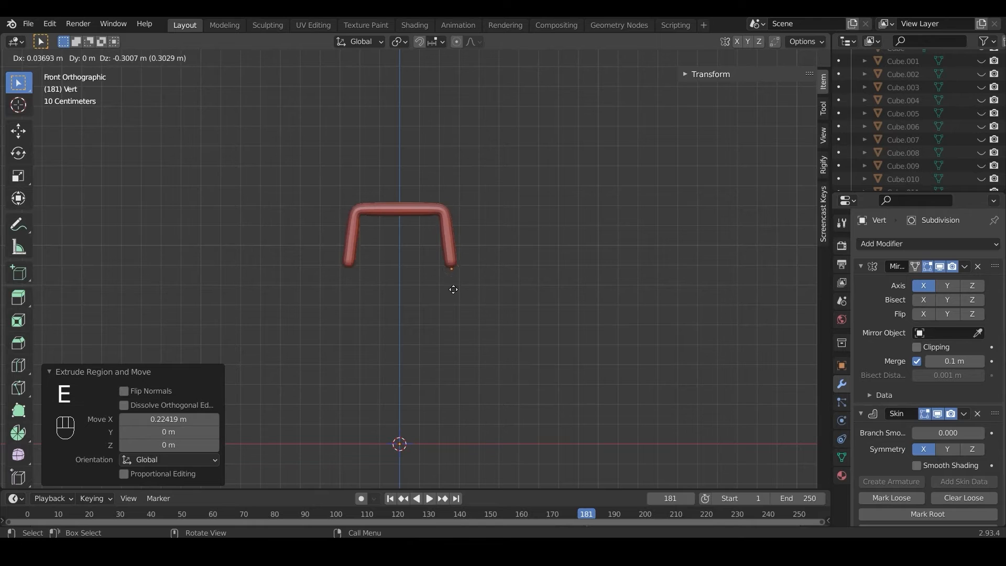
pyautogui.press('z')
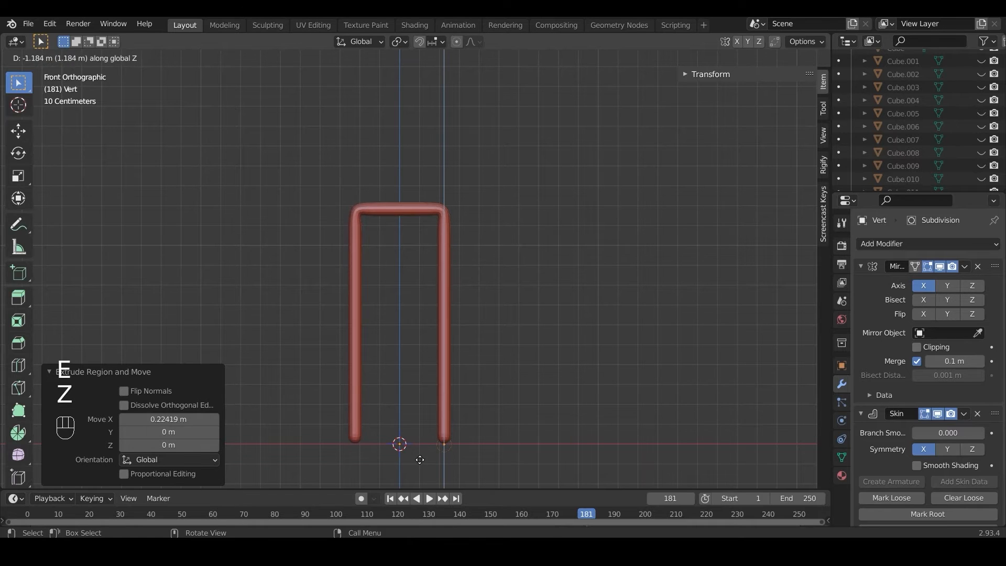
pyautogui.click(421, 455)
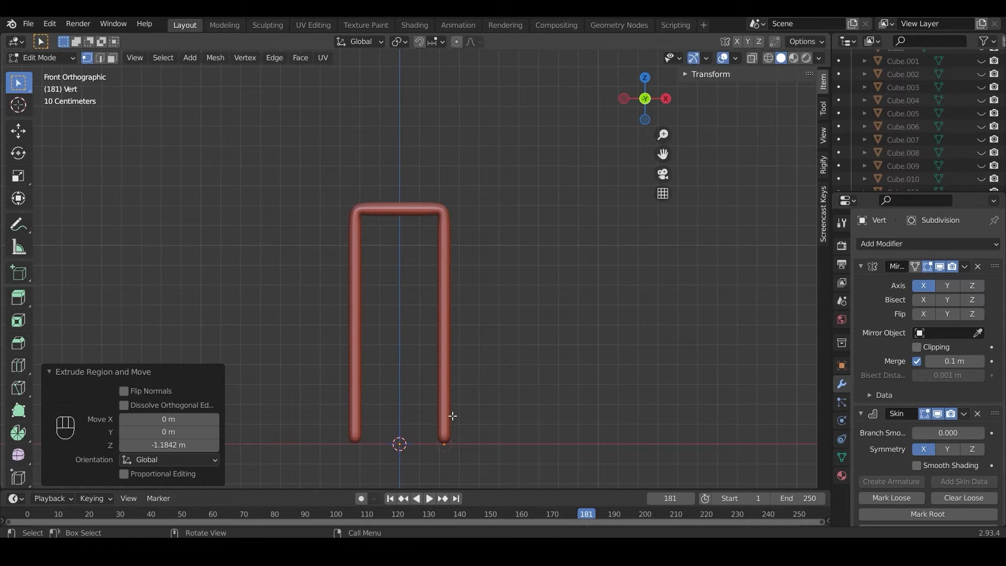
# In the right side view, extrude the lower leg vertex along Y by about -0.21 m to form the foot
pyautogui.press('KP_3')
pyautogui.scroll(-6, 452, 416)
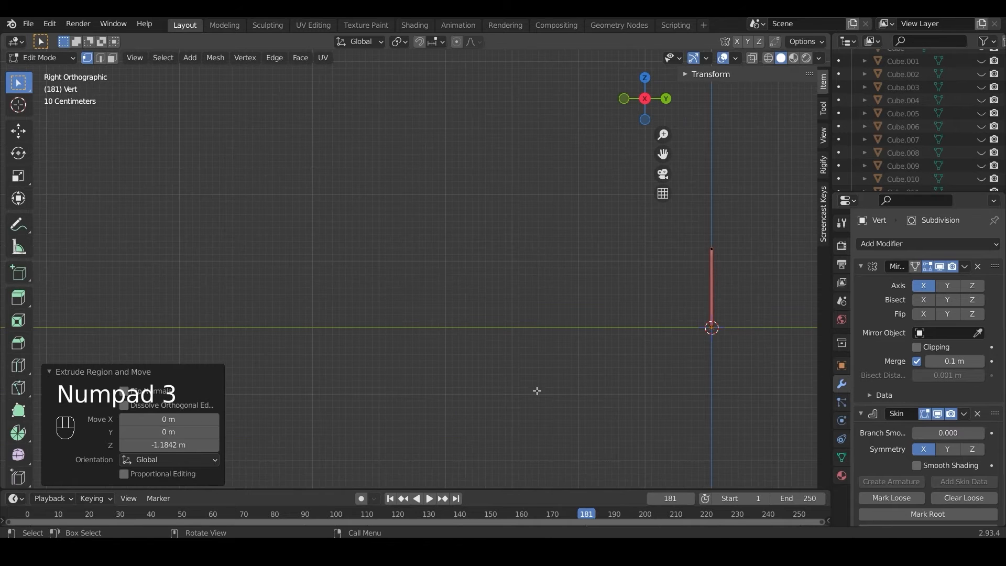
pyautogui.press('KP_Decimal')
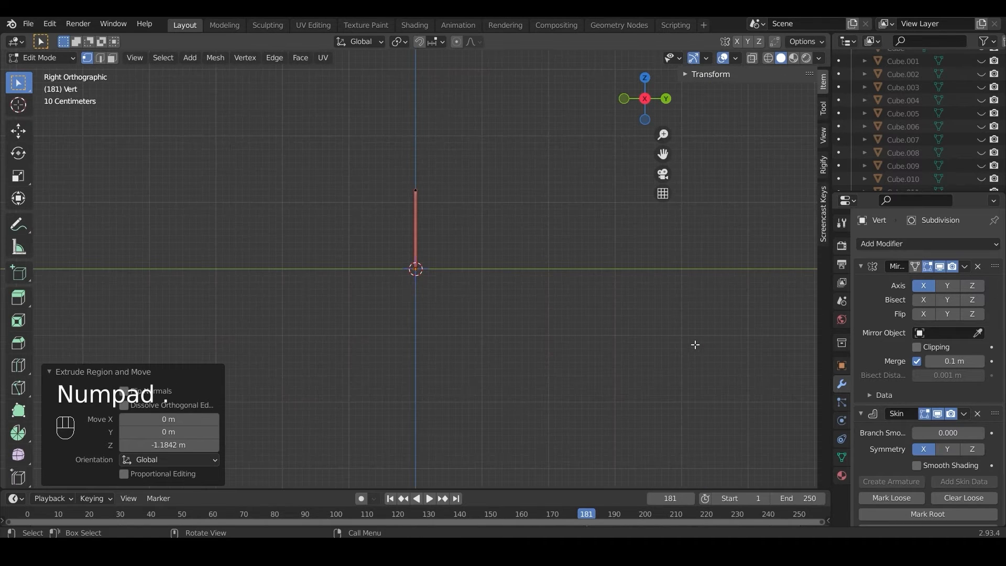
pyautogui.scroll(6, 394, 264)
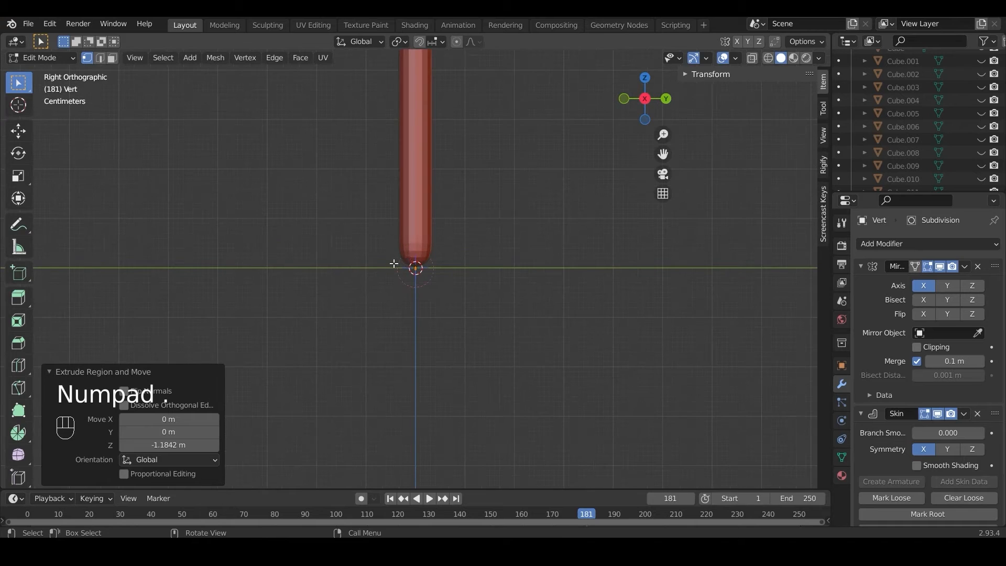
pyautogui.press('e')
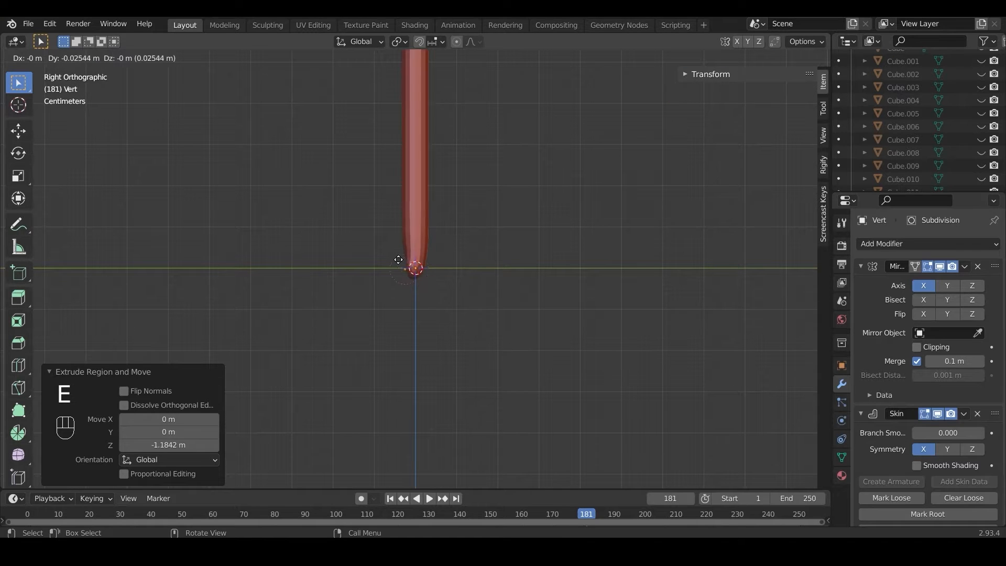
pyautogui.press('y')
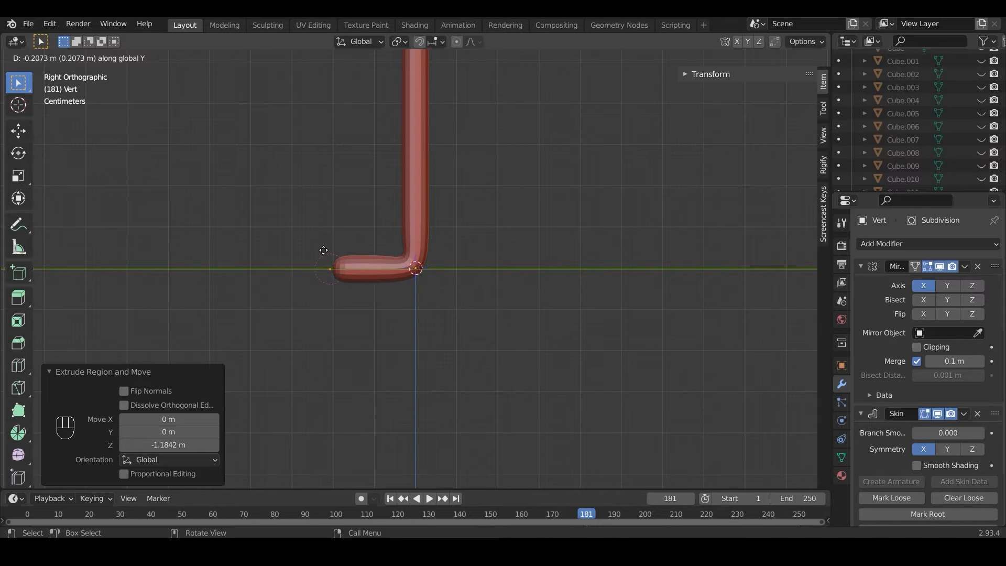
pyautogui.click(324, 250)
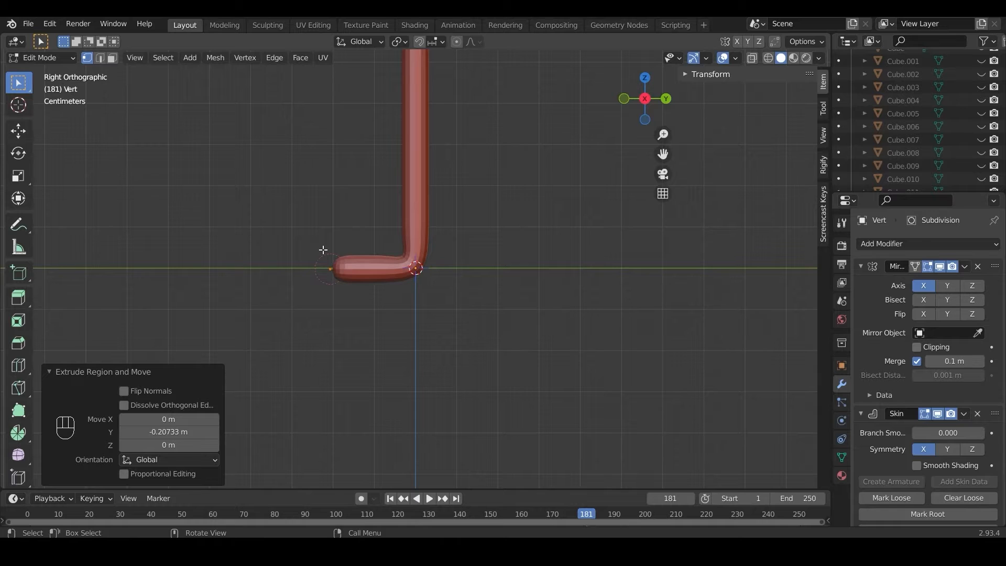
# Widen the foot tip with Skin Resize along X in front view, scaling by about 2.4
pyautogui.press('KP_1')
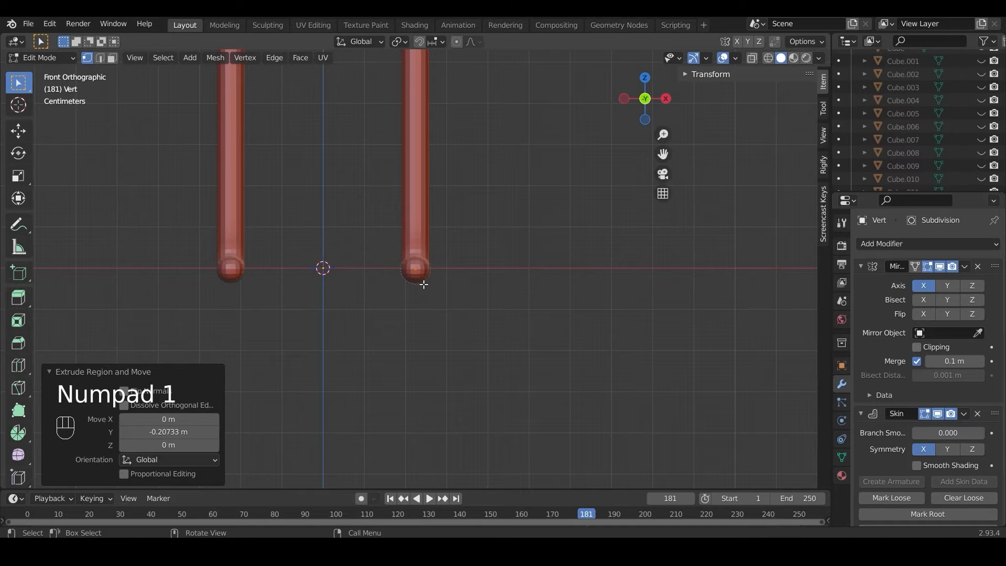
pyautogui.hotkey('ctrl', 'a')
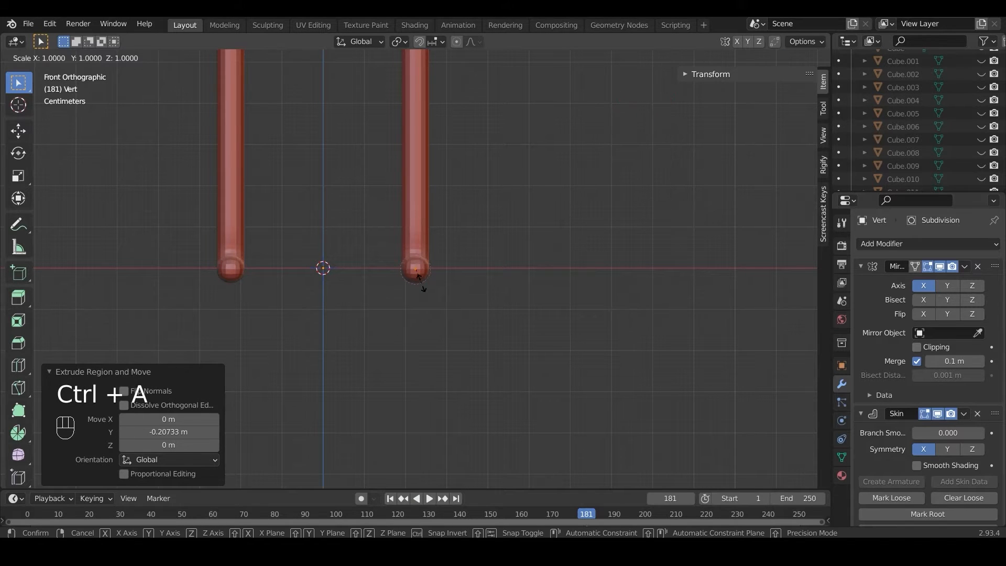
pyautogui.press('x')
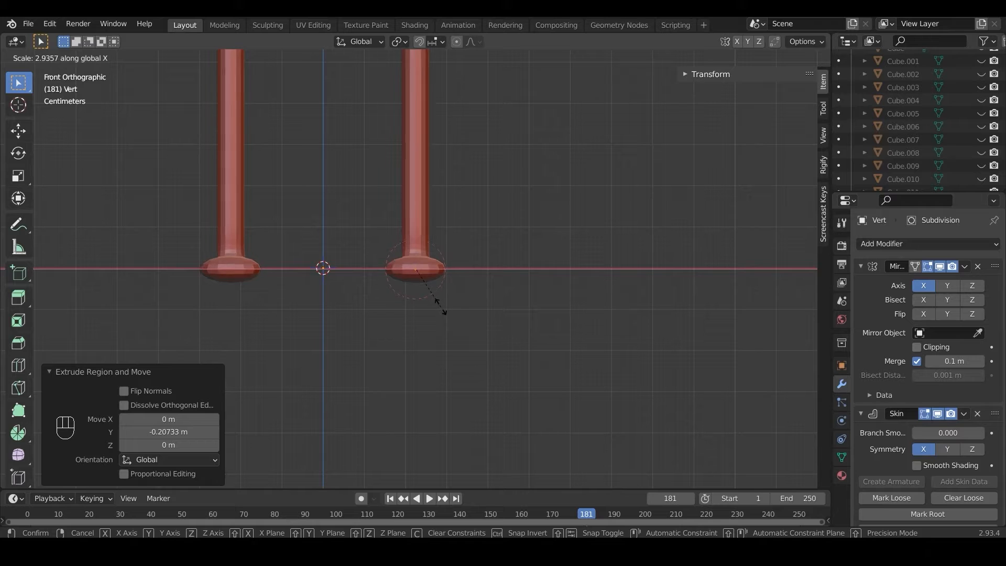
pyautogui.click(439, 299)
pyautogui.moveTo(438, 278); pyautogui.dragTo(436, 338, button='middle')
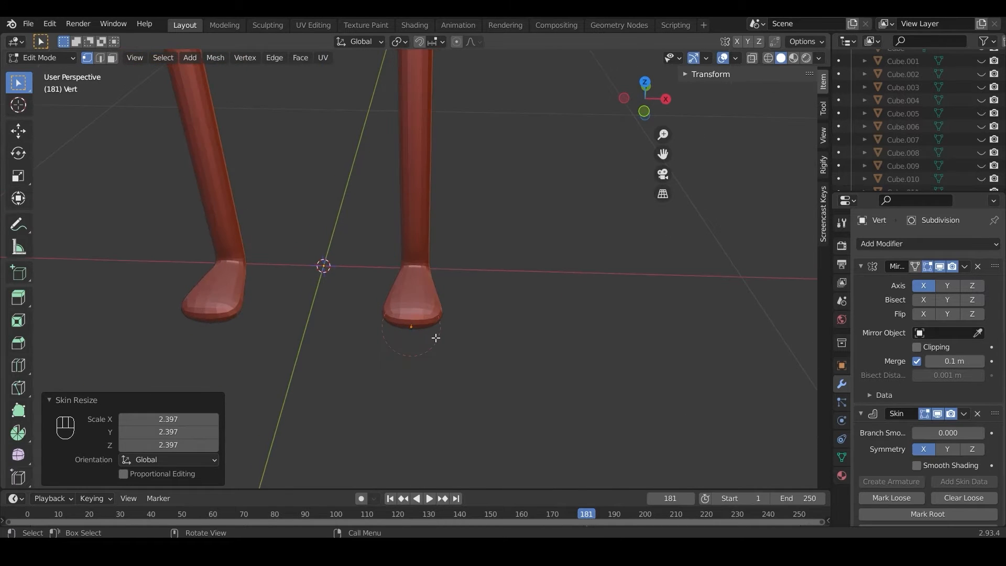
# Turn on X-ray display and extrude the hip's centre vertex up along Z by about 0.82 m for the torso
pyautogui.click(752, 58)
pyautogui.scroll(-3, 402, 279)
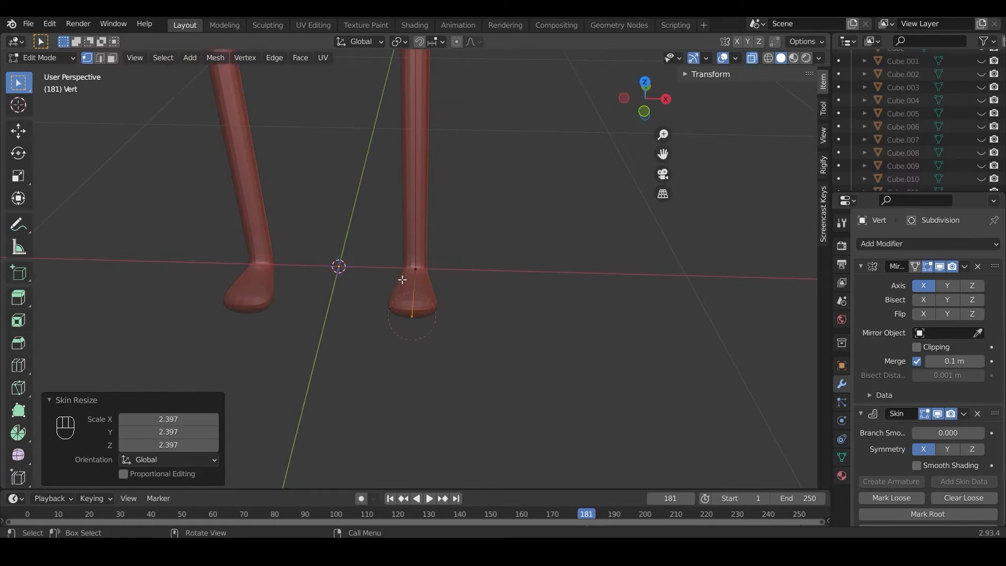
pyautogui.press('KP_1')
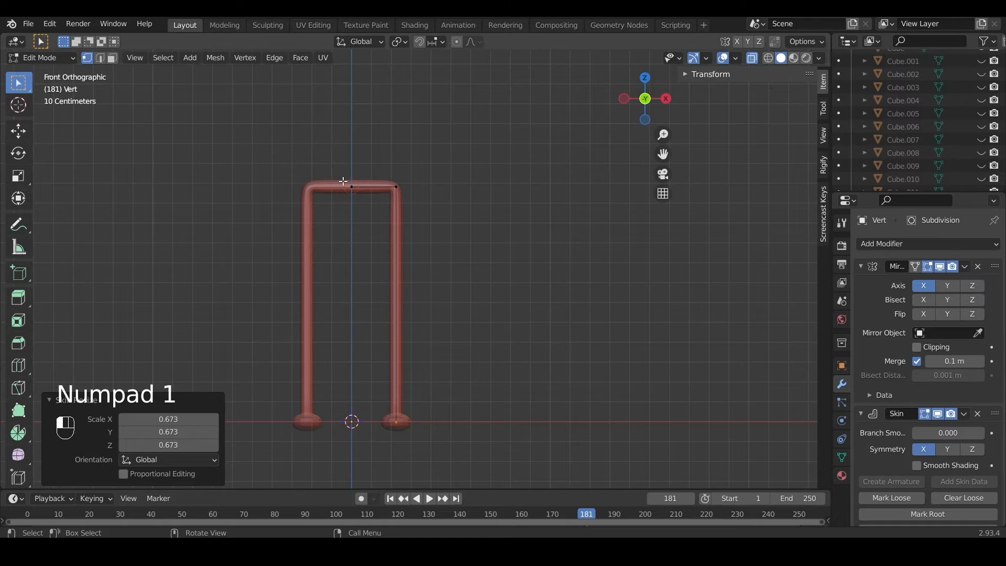
pyautogui.scroll(-2, 349, 186)
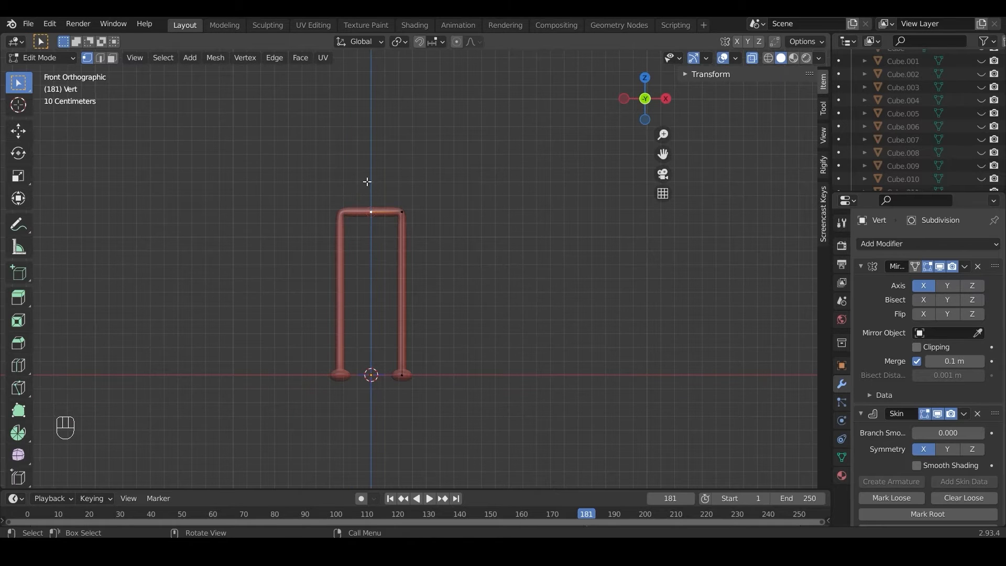
pyautogui.keyDown('shift'); pyautogui.moveTo(367, 182); pyautogui.dragTo(370, 238, button='middle'); pyautogui.keyUp('shift')
pyautogui.press('e')
pyautogui.press('z')
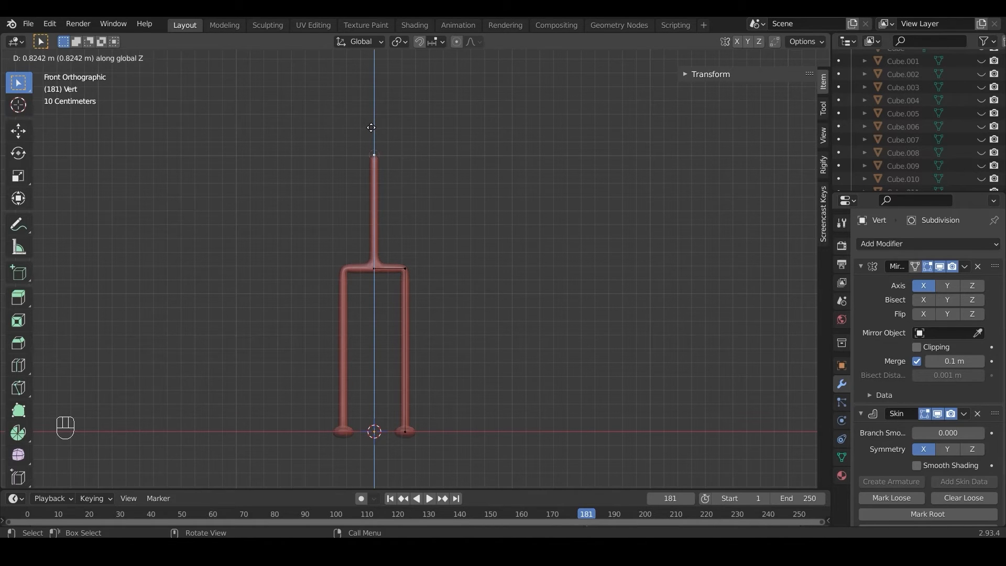
pyautogui.click(371, 128)
# Extrude the top torso vertex up by about 0.06 m for the neck base, and extrude again upward for the head
pyautogui.press('e')
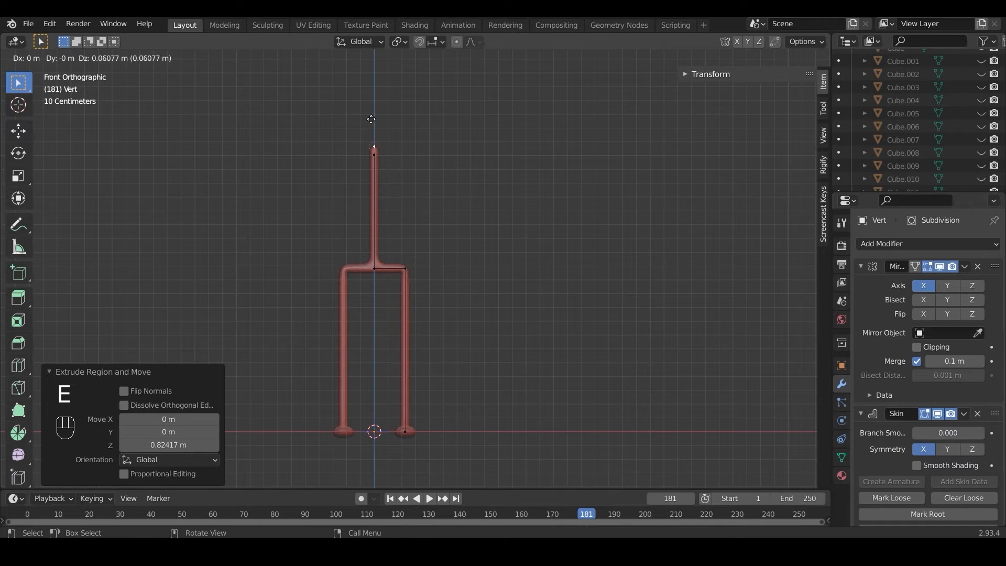
pyautogui.click(371, 119)
pyautogui.press('e')
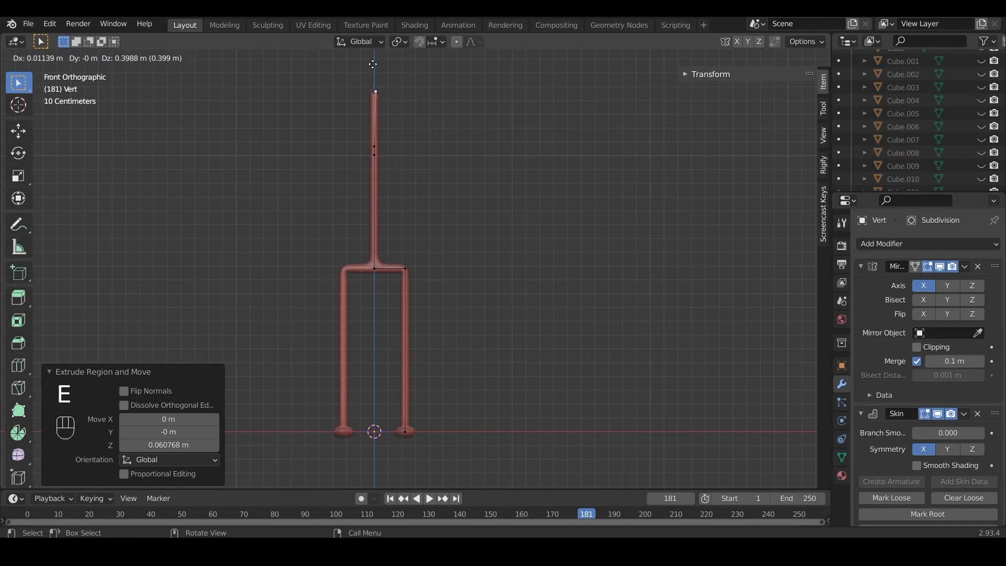
pyautogui.click(373, 56)
# Select the vertex at the top of the torso and extrude it along X by about 0.29 m for the upper arm
pyautogui.click(374, 159)
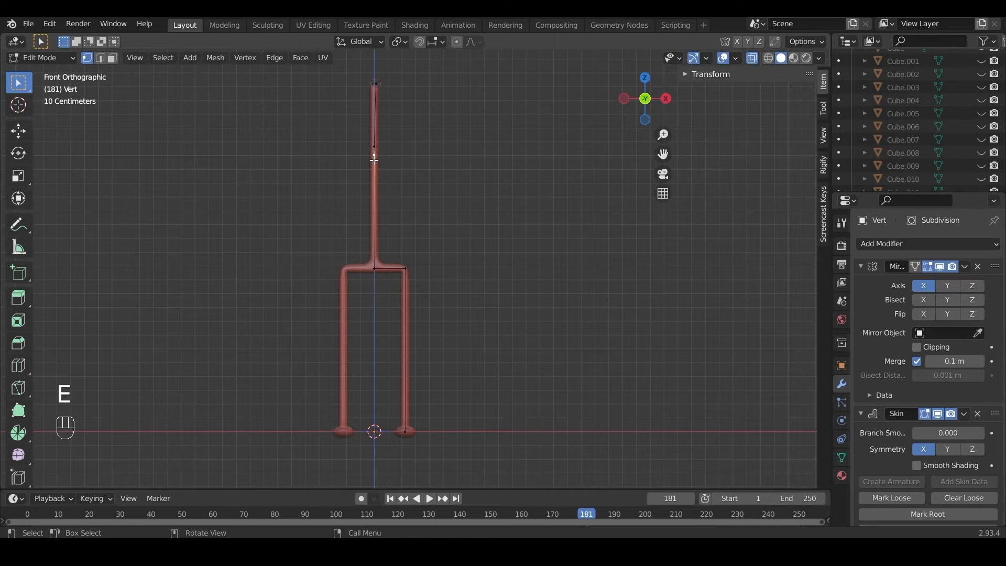
pyautogui.press('e')
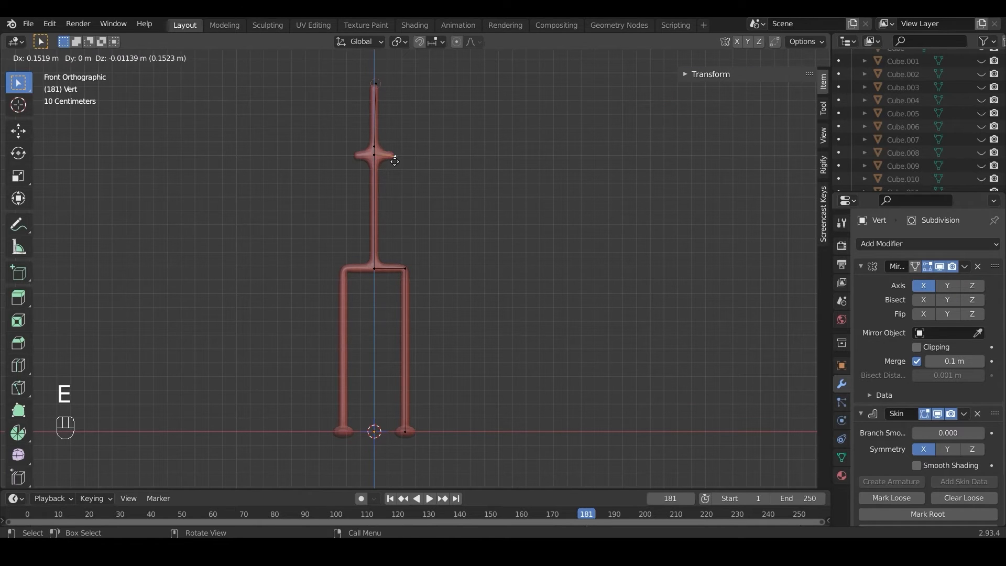
pyautogui.press('x')
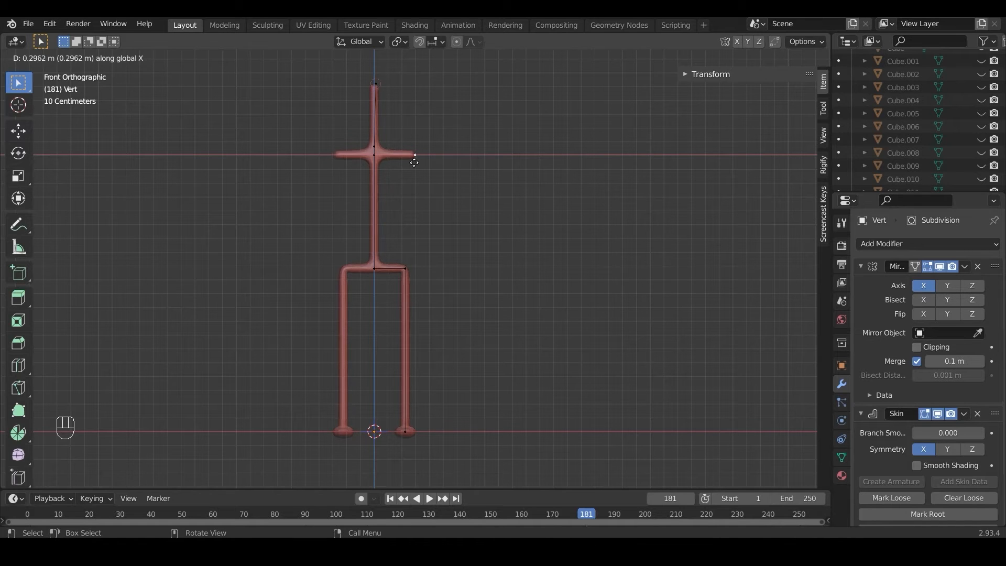
pyautogui.click(413, 160)
# Extrude the arm's end vertex along X by about 0.41 m for the forearm and again by about 0.09 m for the hand
pyautogui.press('e')
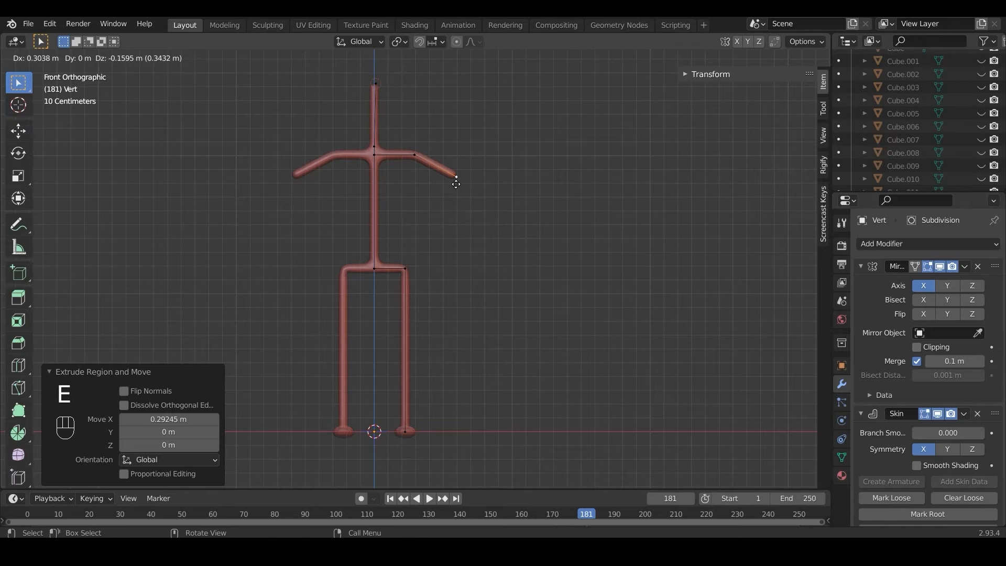
pyautogui.press('x')
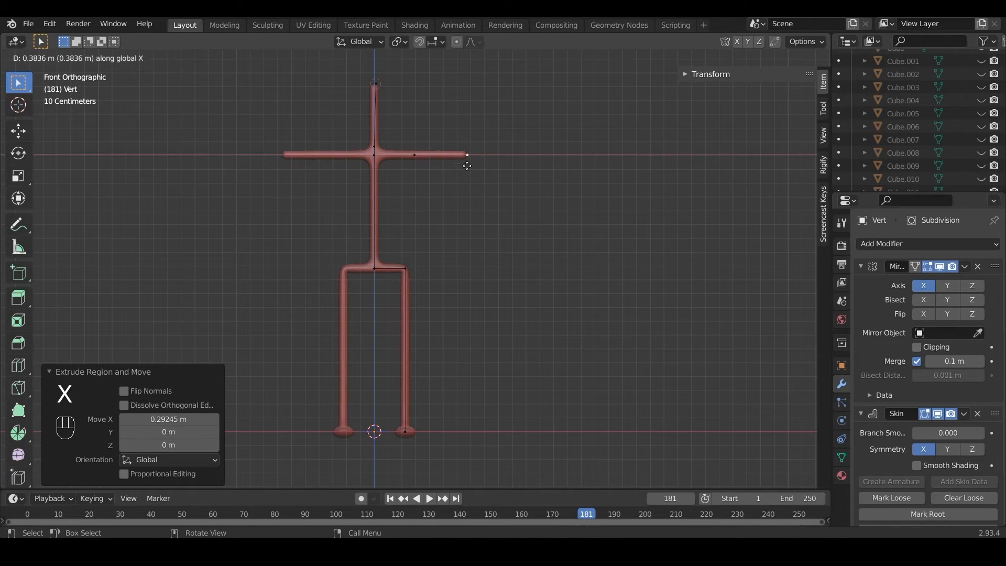
pyautogui.click(471, 164)
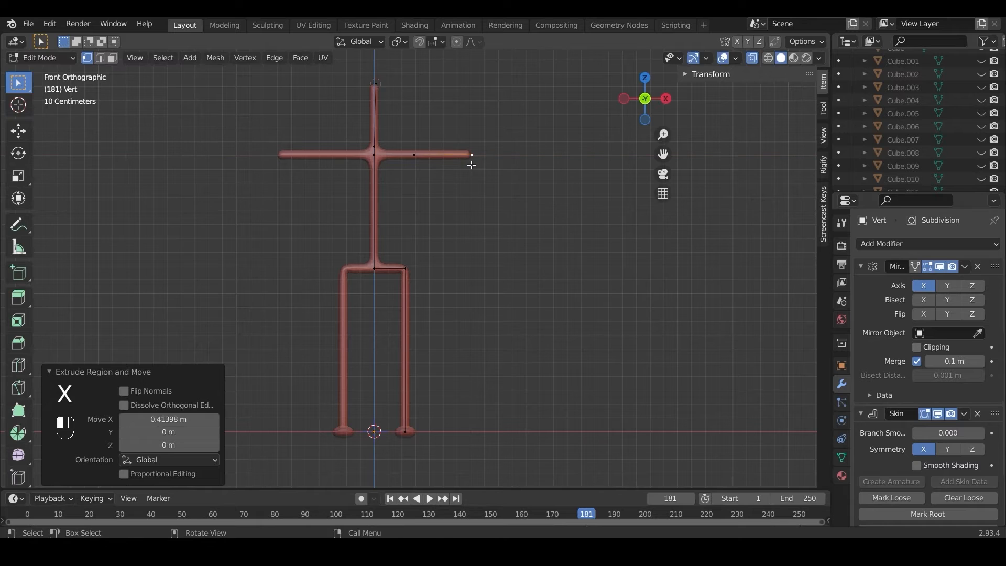
pyautogui.press('e')
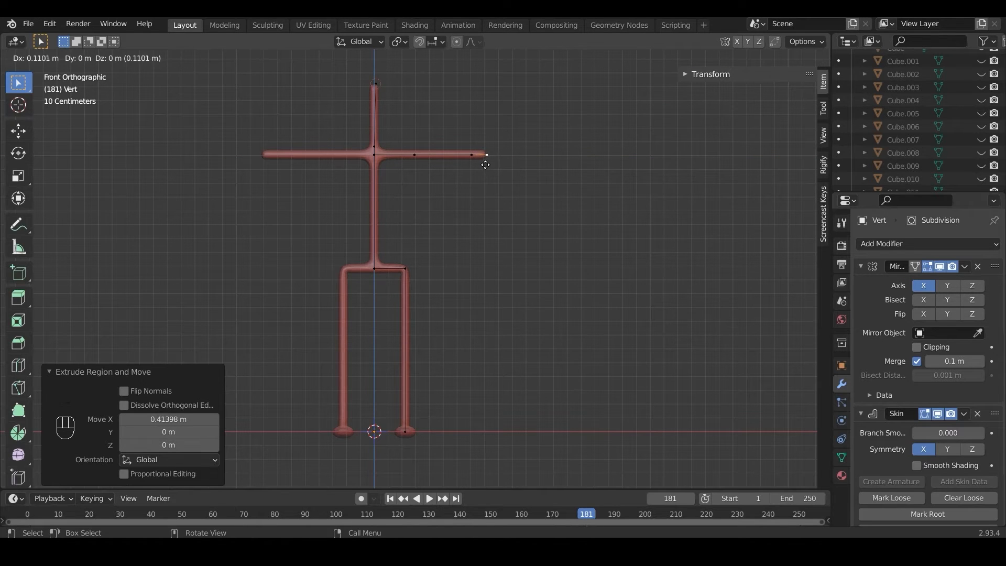
pyautogui.press('x')
pyautogui.click(484, 165)
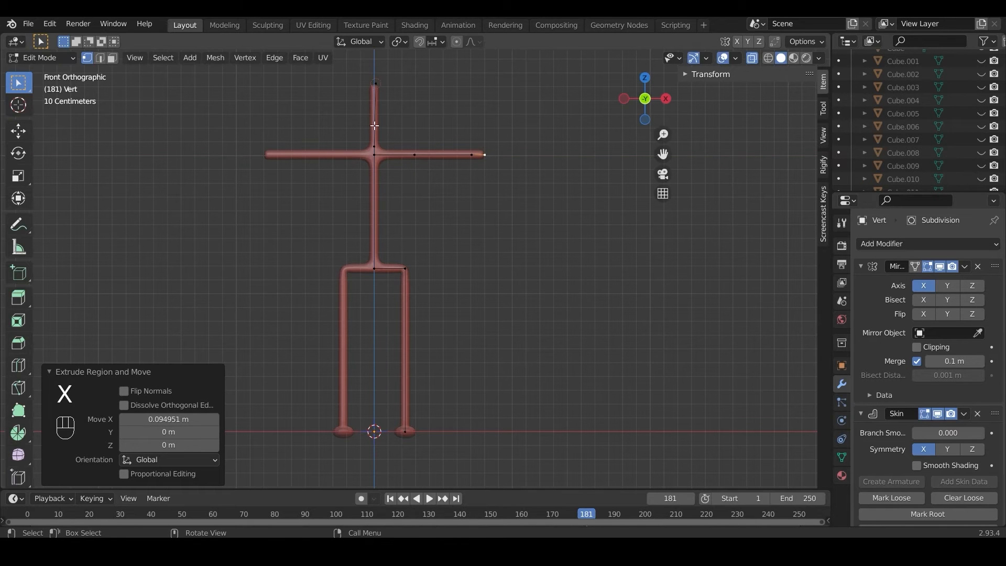
# Add a vertex midway along the head edge with one loop cut and scale its skin radius by about 11.5
pyautogui.press('ctrl')
pyautogui.hotkey('ctrl', 'r')
pyautogui.doubleClick(371, 104)
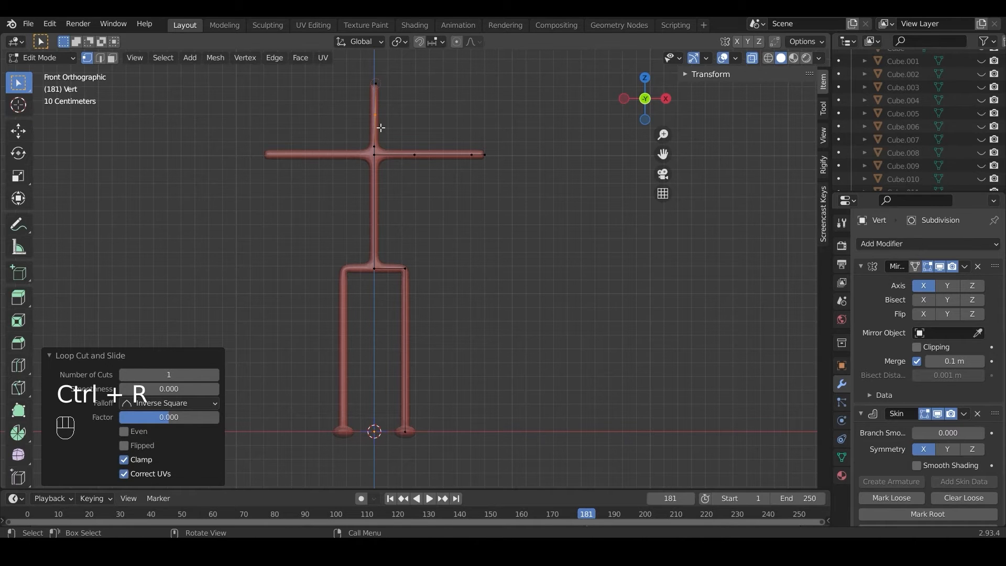
pyautogui.hotkey('ctrl', 'a')
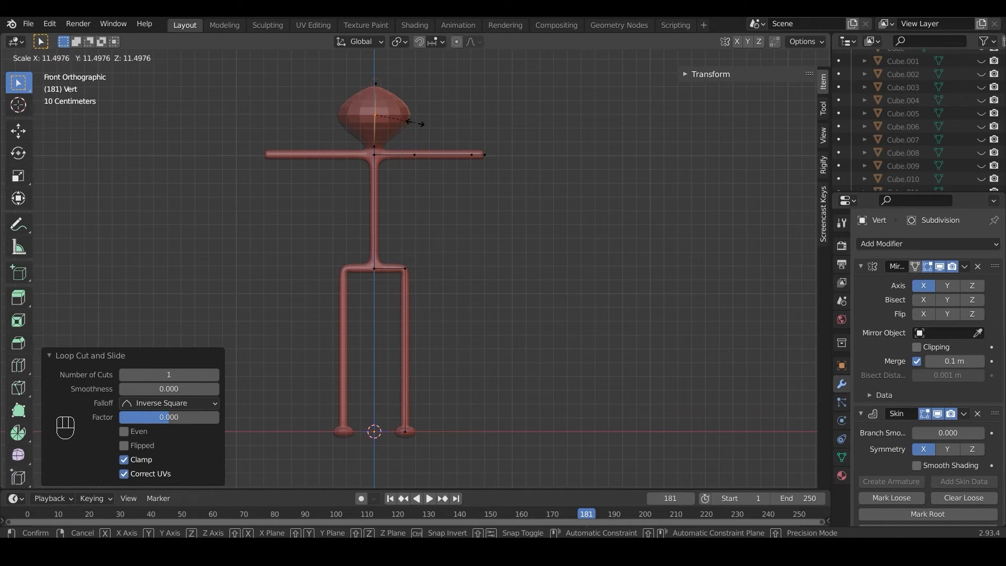
pyautogui.click(416, 123)
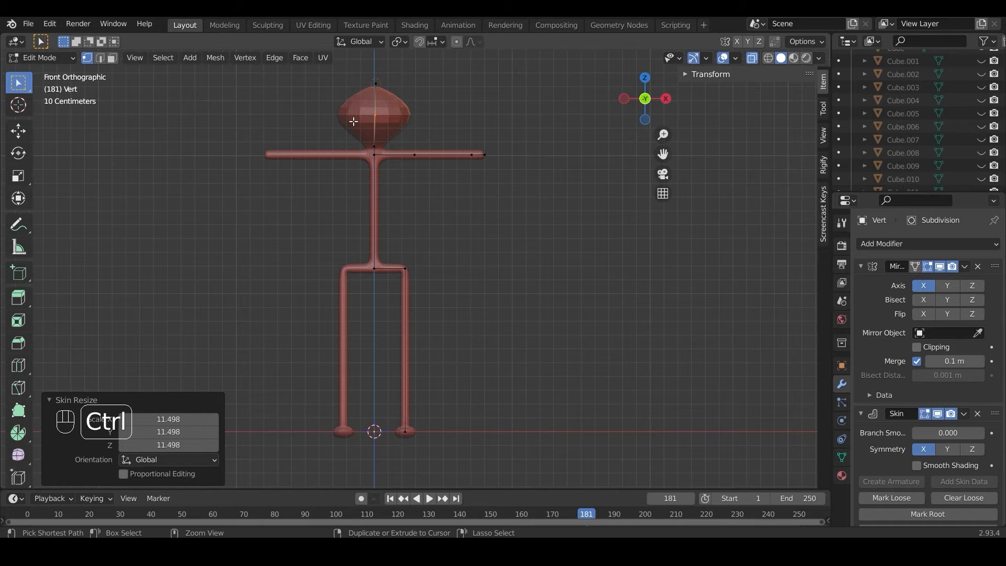
# Bevel the head's middle vertex by about 0.22 m and scale the skin radius of all head vertices by about 0.78
pyautogui.hotkey('ctrl', 'shift', 'b')
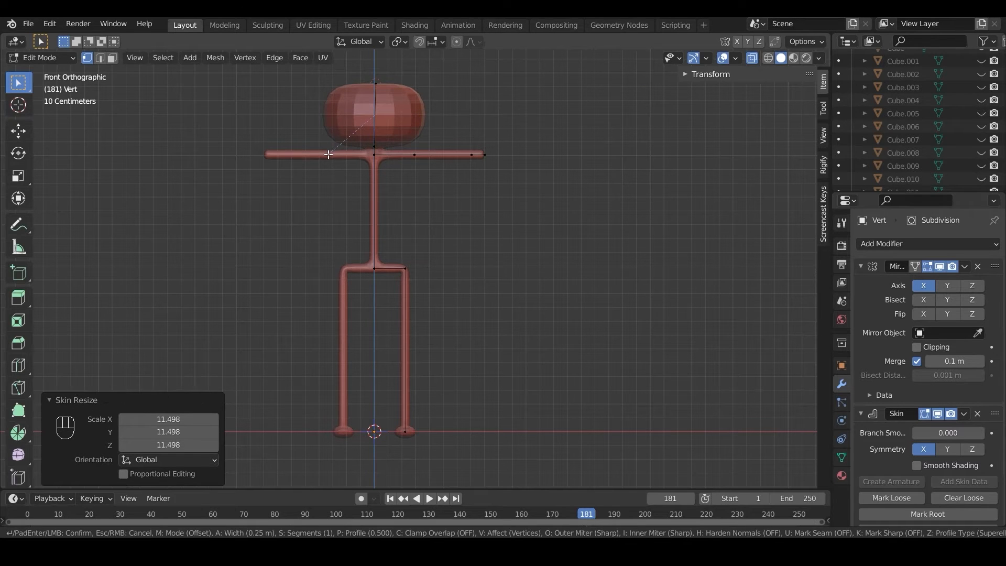
pyautogui.click(330, 151)
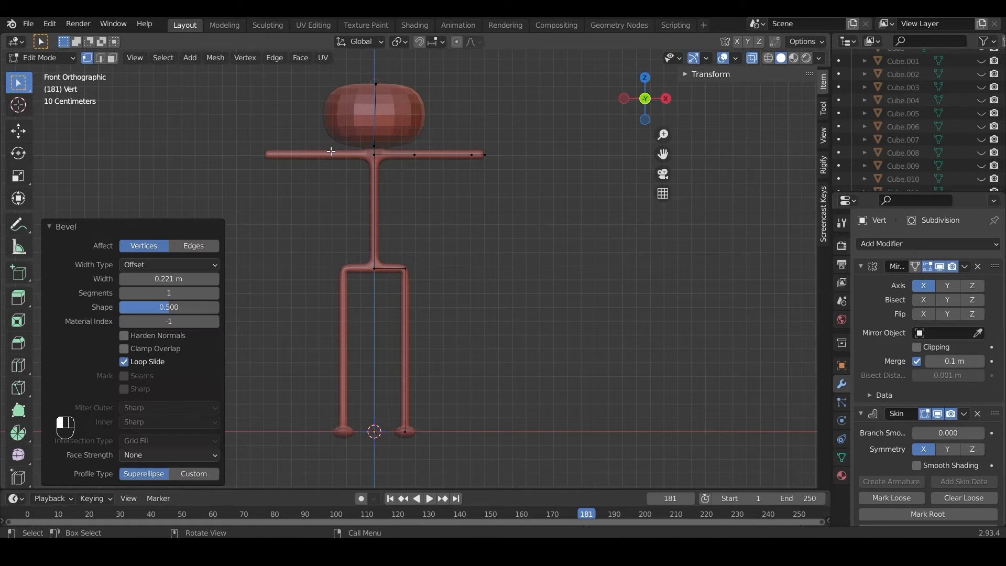
pyautogui.moveTo(361, 61); pyautogui.dragTo(394, 151)
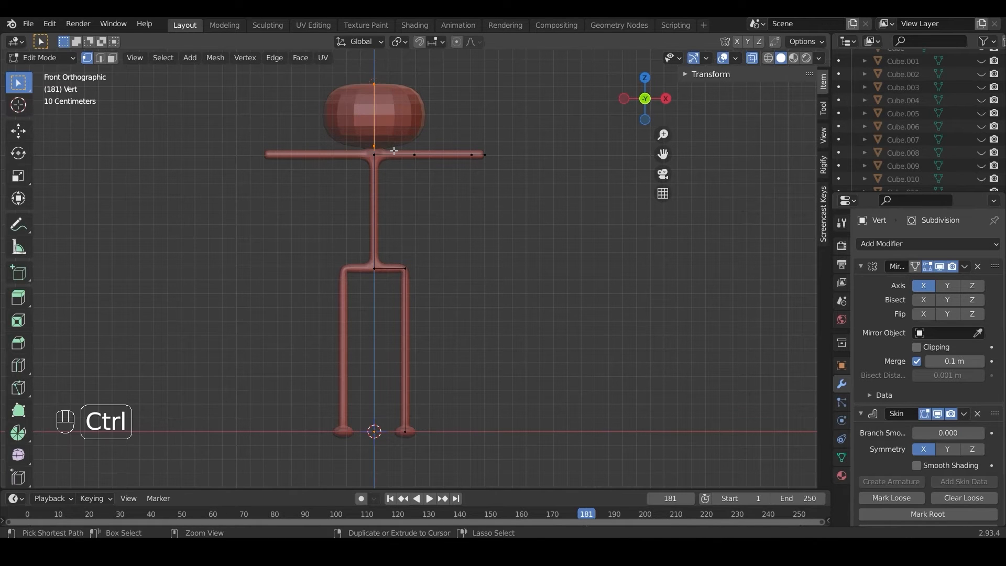
pyautogui.hotkey('ctrl', 'a')
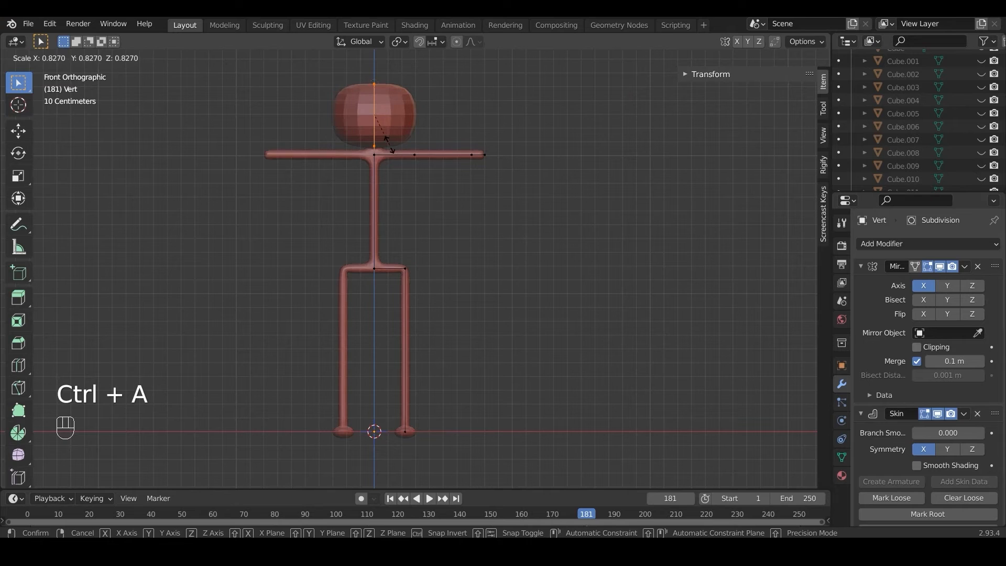
pyautogui.click(388, 143)
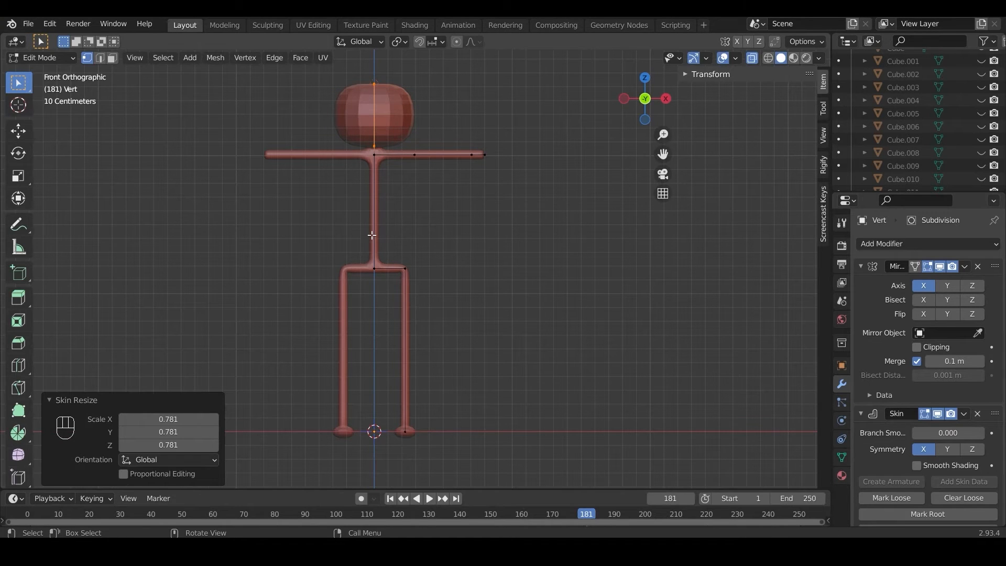
# Scale the skin radius at the hip's centre vertex by about 3.3 and again by about -1.9
pyautogui.click(373, 260)
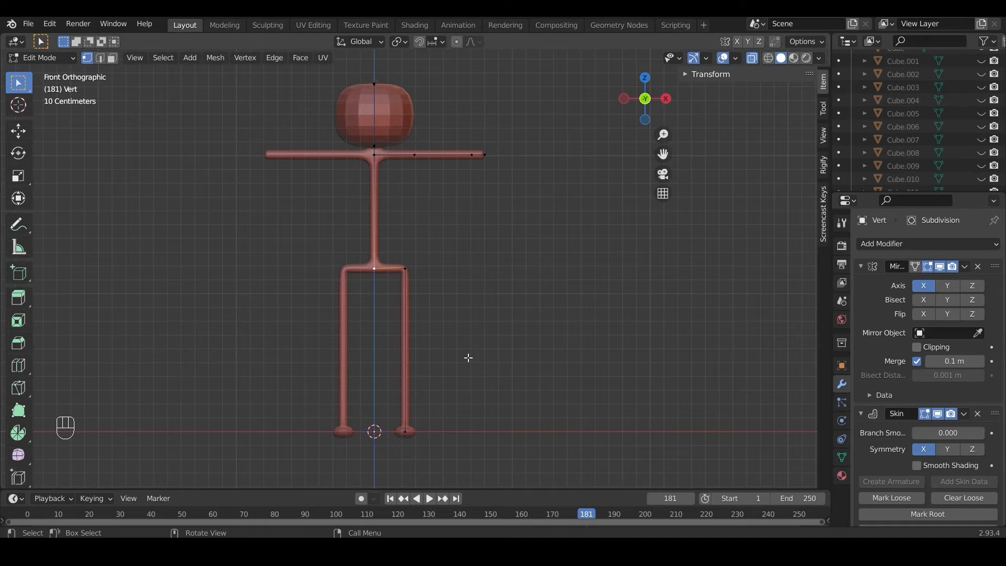
pyautogui.hotkey('ctrl', 'a')
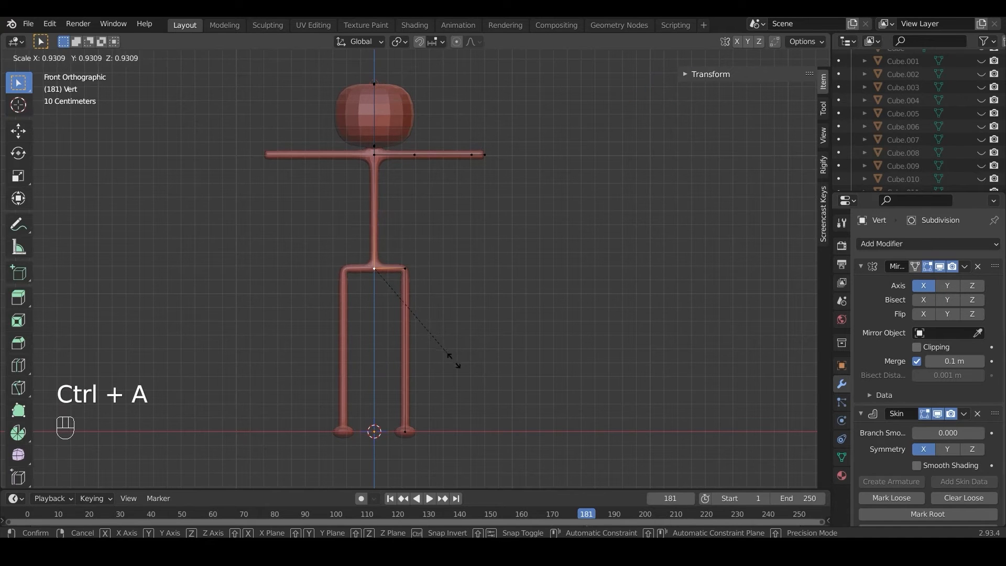
pyautogui.click(733, 69)
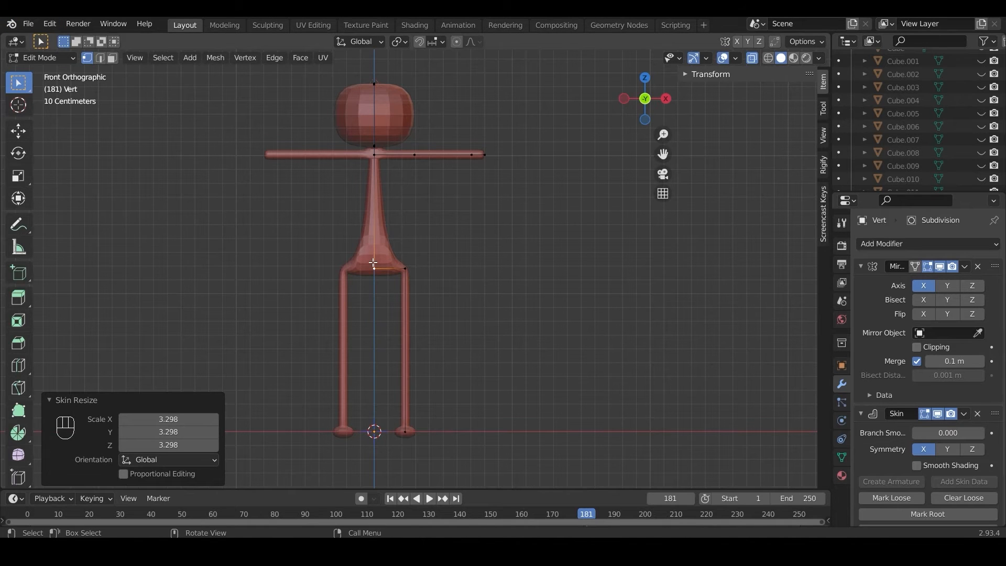
pyautogui.hotkey('ctrl', 'a')
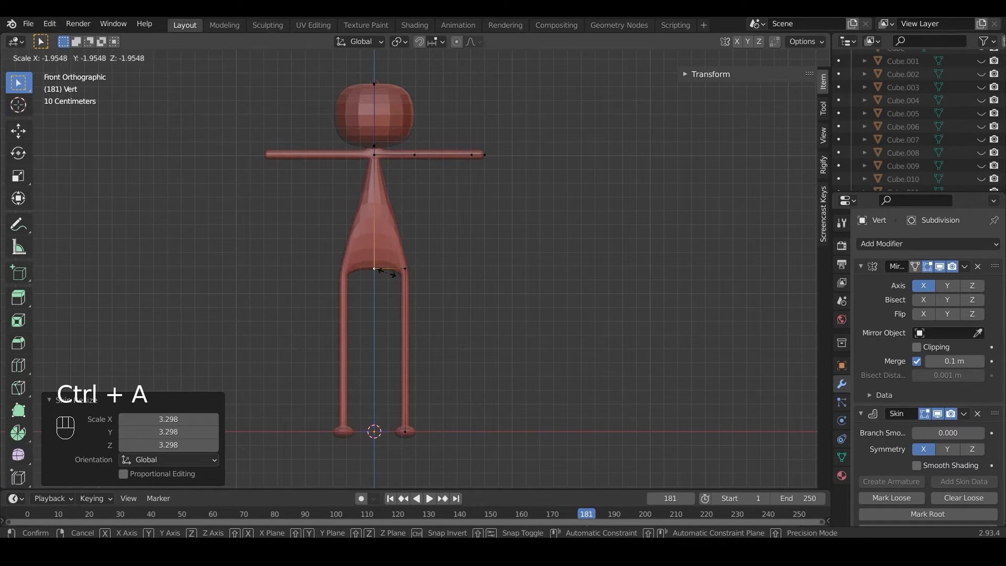
pyautogui.click(386, 272)
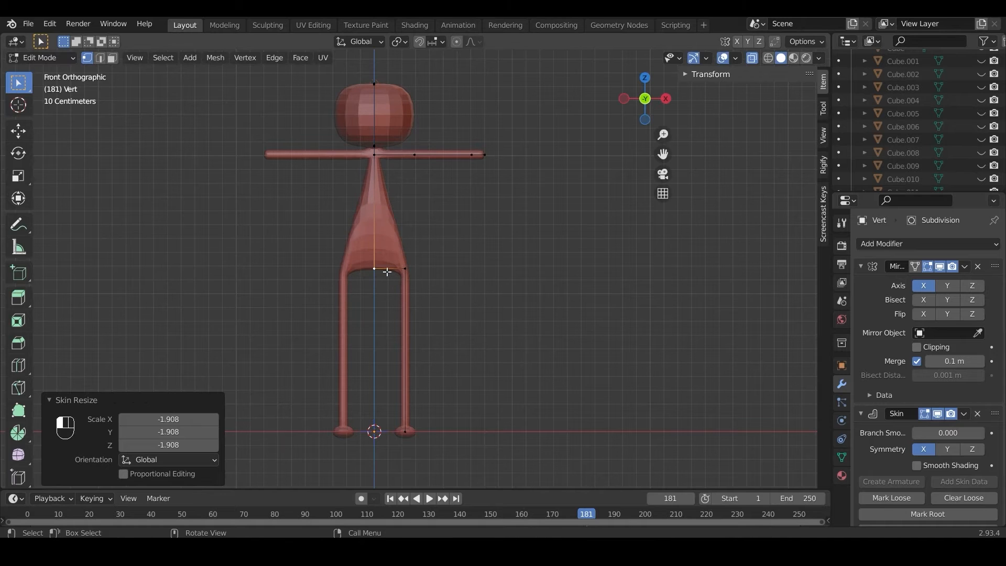
# Scale the skin radius at the vertex on top of the leg by about 5.9 to thicken the thigh
pyautogui.click(405, 273)
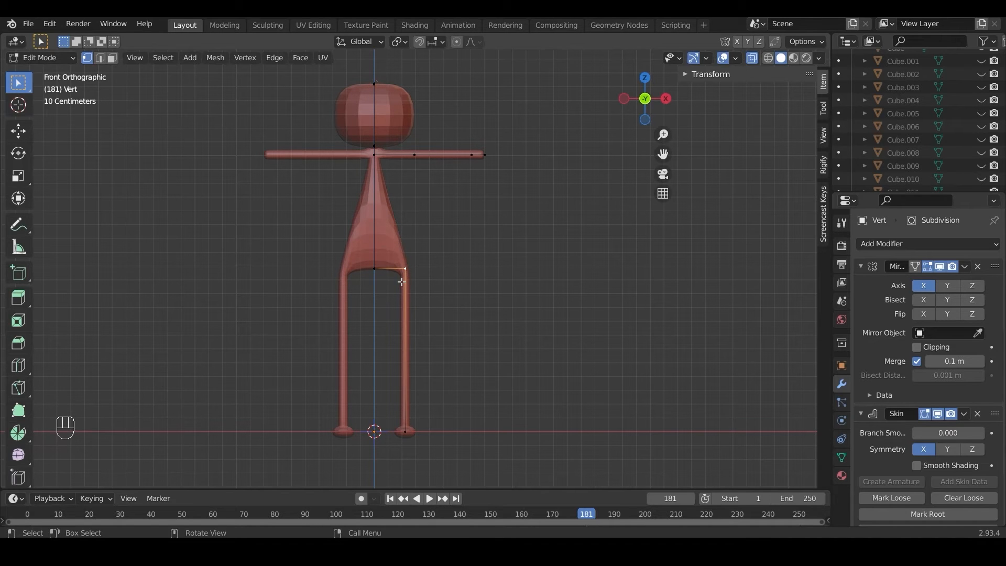
pyautogui.hotkey('ctrl', 'a')
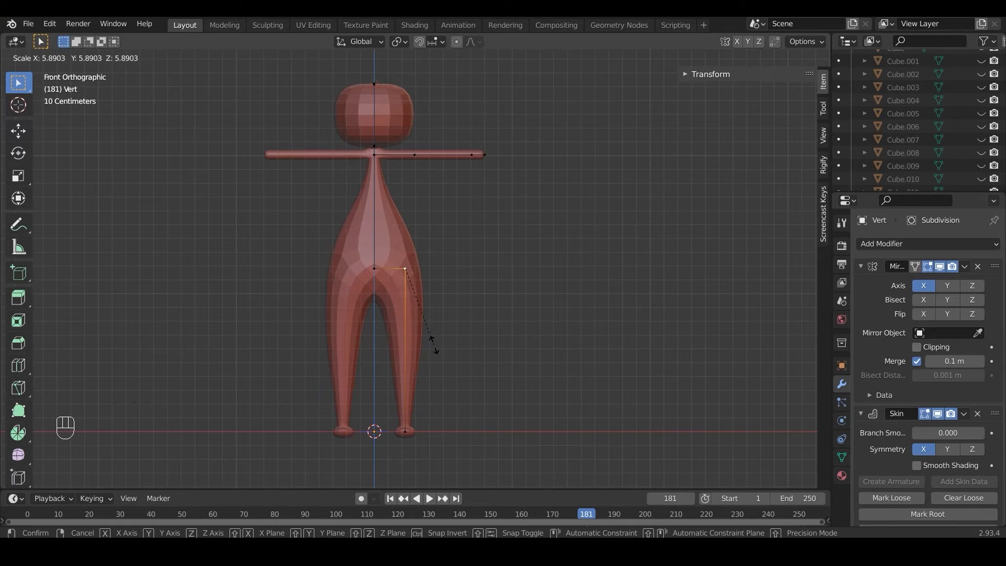
pyautogui.click(434, 345)
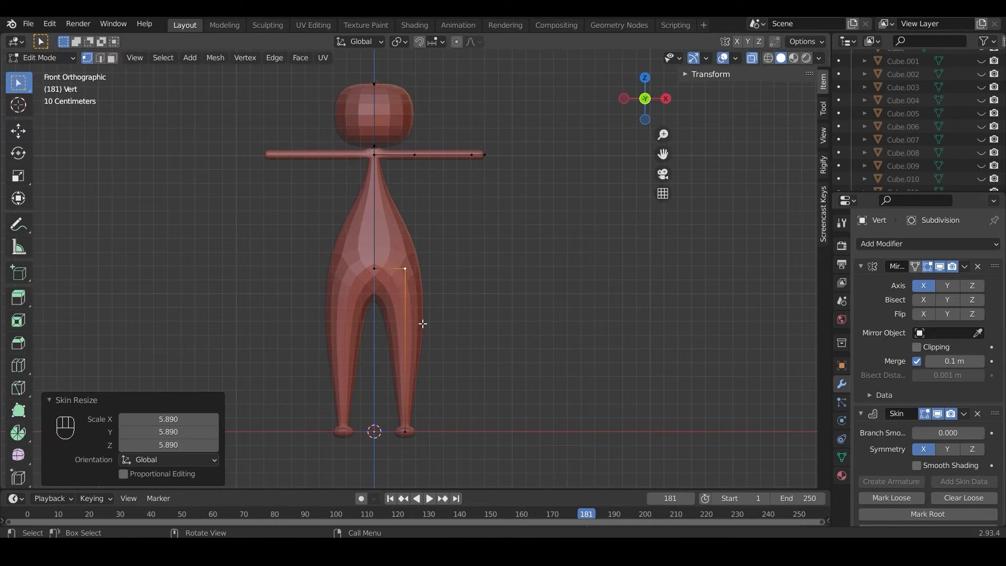
# Add a vertex midway along the torso edge with one loop cut and slide it towards the hips by a factor of about 0.49
pyautogui.press('ctrl')
pyautogui.hotkey('ctrl', 'r')
pyautogui.click(365, 238)
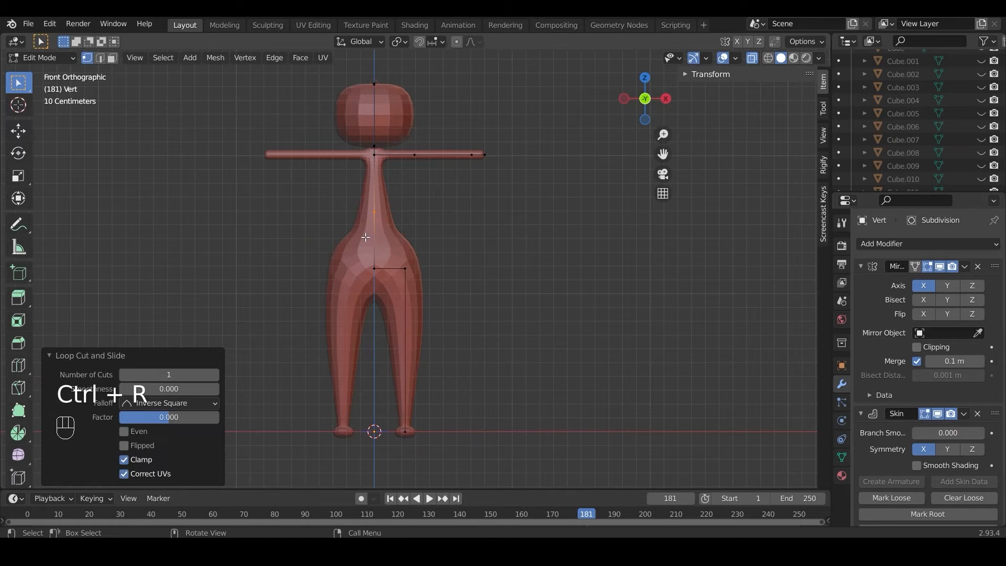
pyautogui.press('g')
pyautogui.press('g')
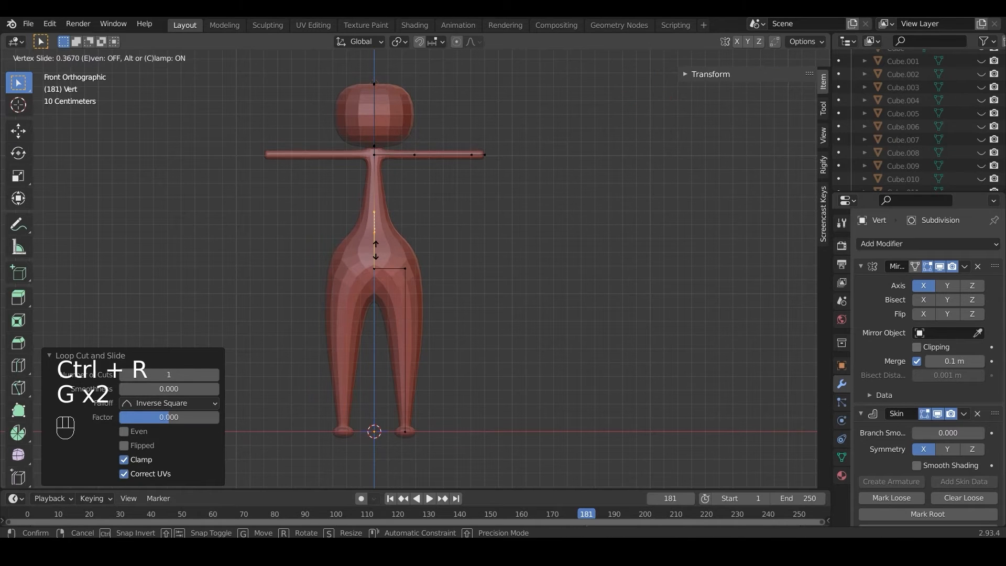
pyautogui.click(377, 257)
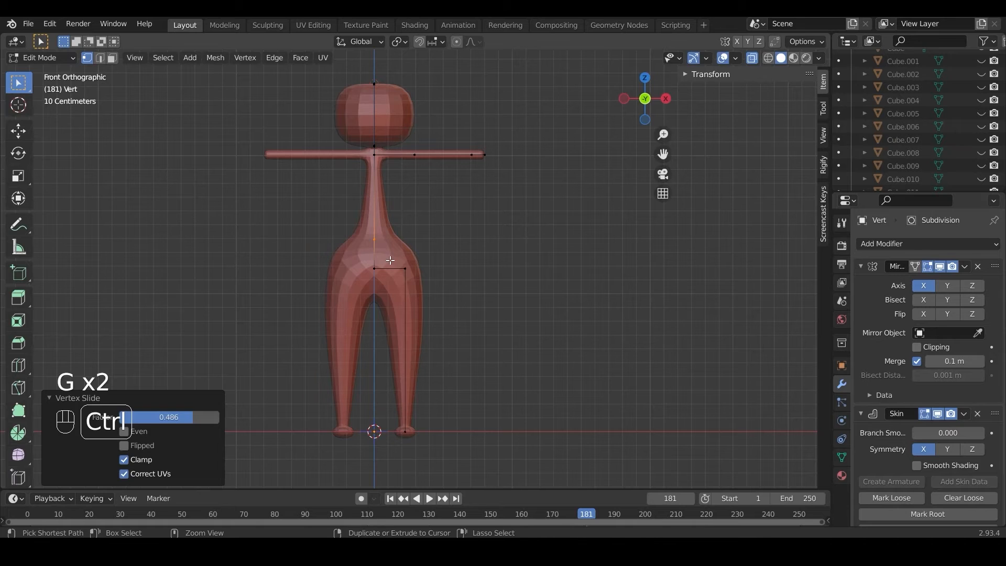
# Scale the skin radius at the new lower torso vertex by about 3.8 and at the shoulder centre vertex by about 3.3
pyautogui.hotkey('ctrl', 'a')
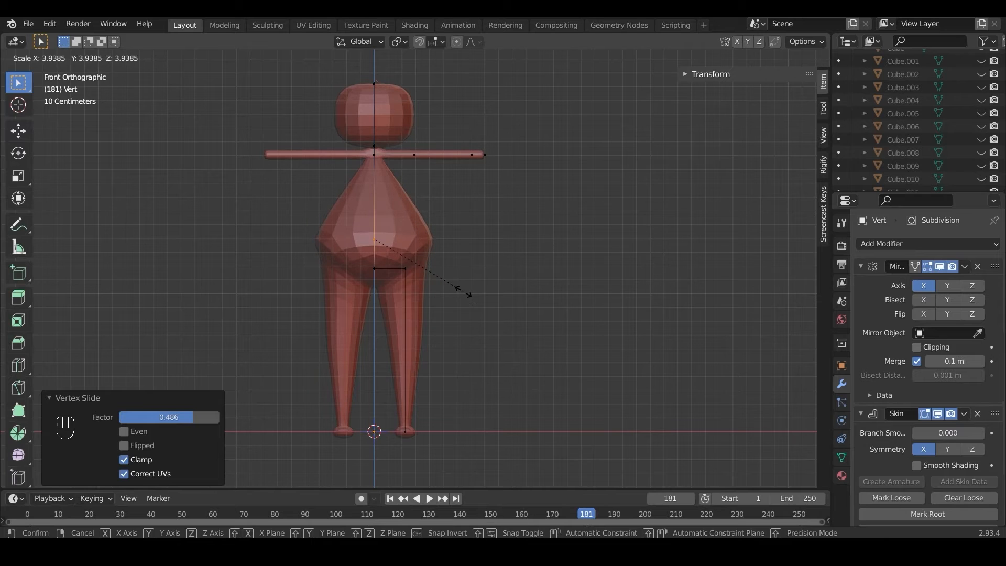
pyautogui.click(462, 289)
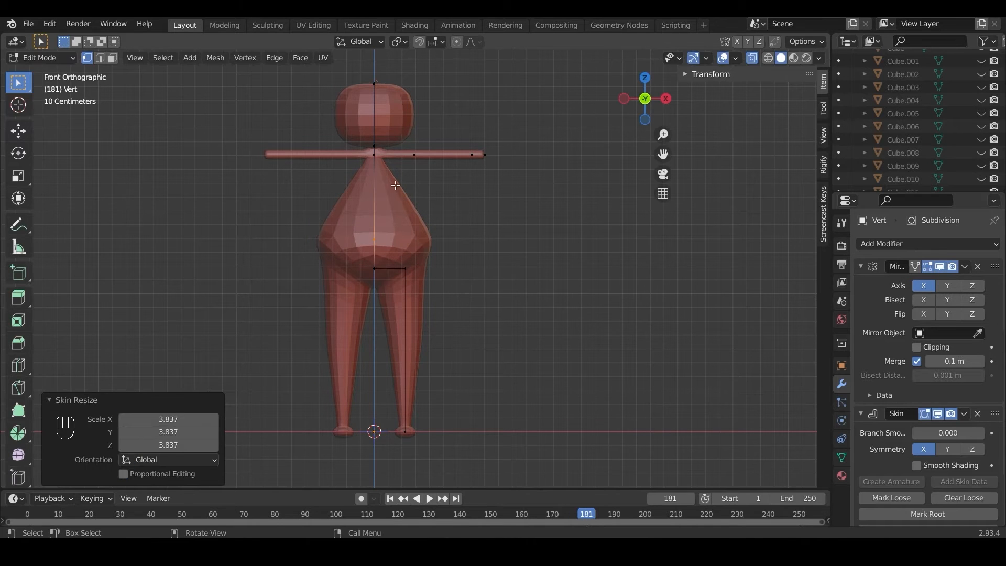
pyautogui.click(372, 153)
pyautogui.hotkey('ctrl', 'a')
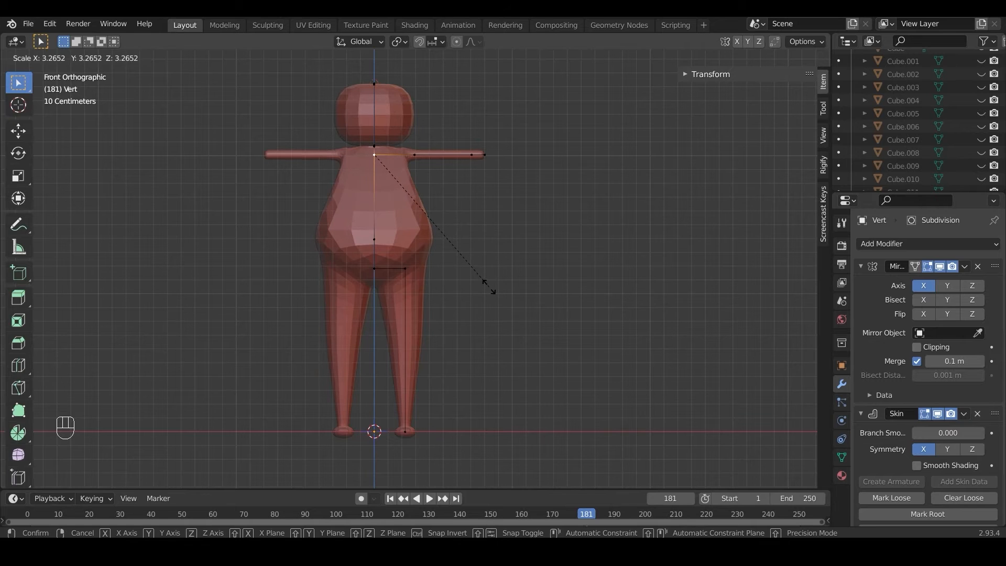
pyautogui.click(487, 287)
# Lower the hip's centre vertex along Z, and move the leg's top vertex down by about 0.14 m to the same height
pyautogui.press('g')
pyautogui.press('x')
pyautogui.press('z')
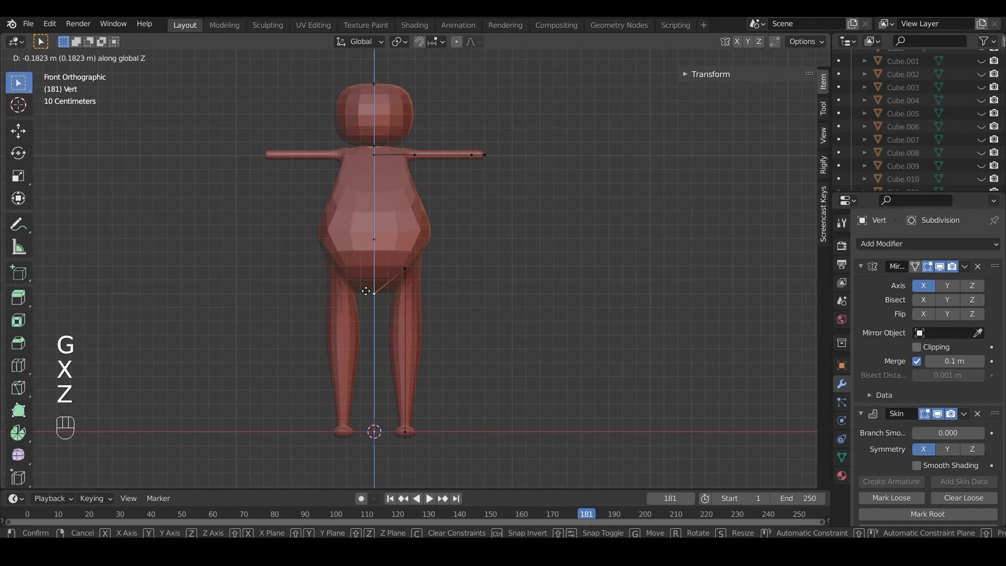
pyautogui.click(370, 284)
pyautogui.click(407, 265)
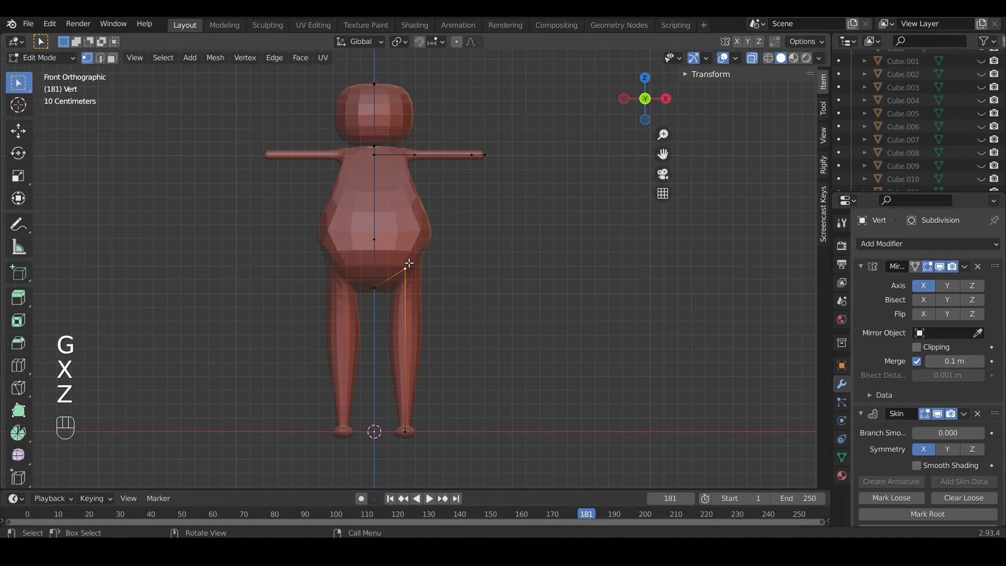
pyautogui.press('g')
pyautogui.press('z')
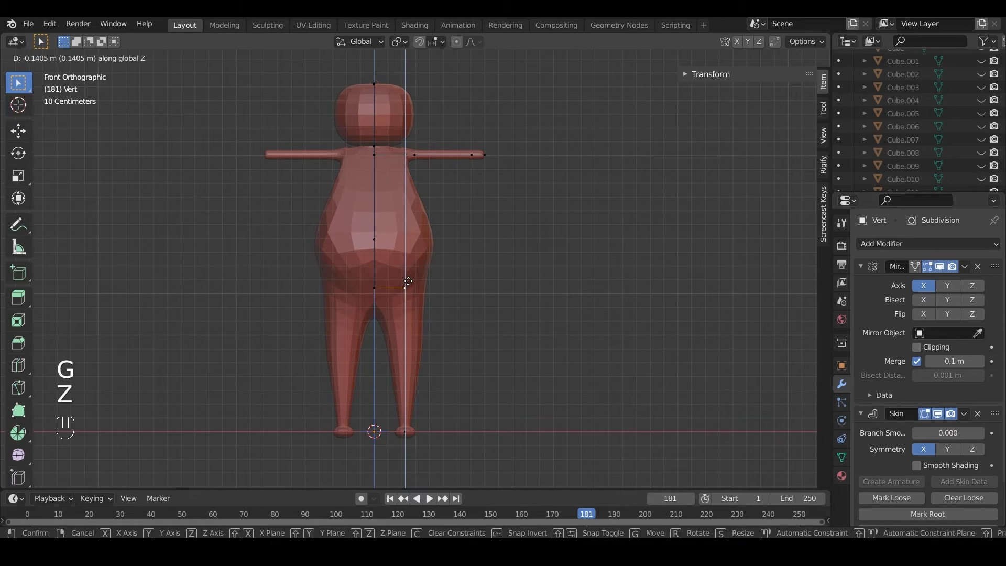
pyautogui.click(407, 282)
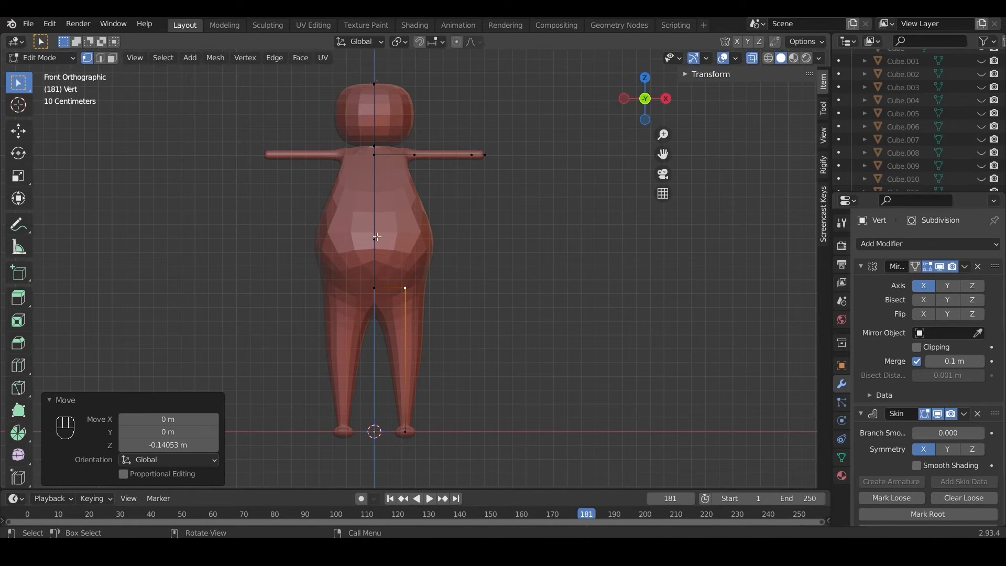
# Move the lower torso vertex down along Z by about 0.15 m
pyautogui.click(377, 236)
pyautogui.press('g')
pyautogui.press('z')
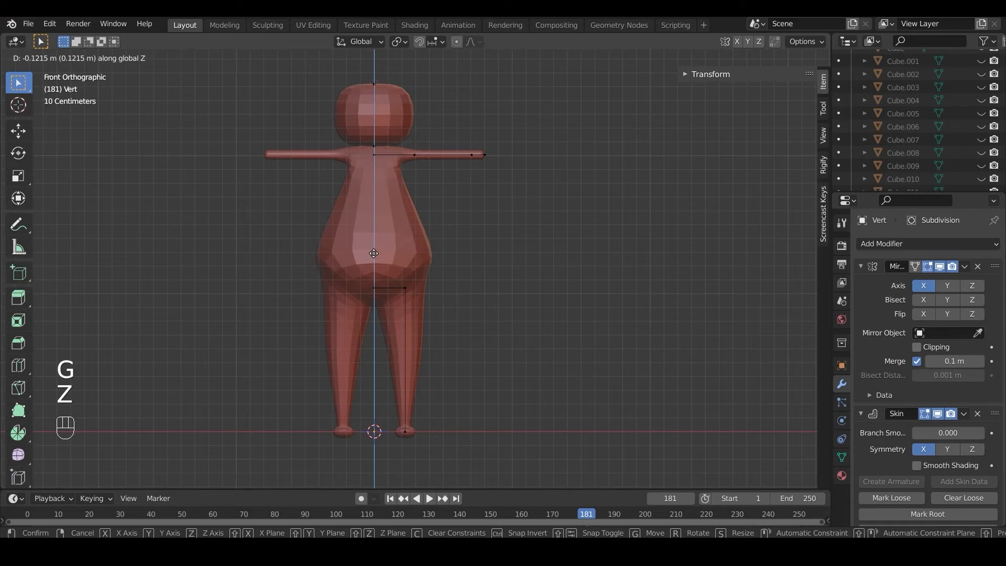
pyautogui.click(420, 241)
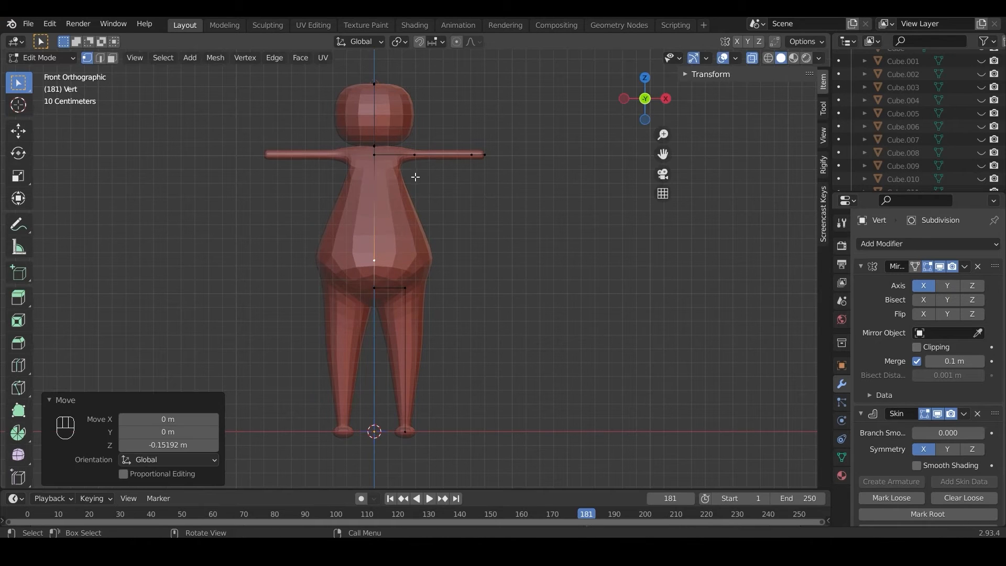
# In the right side view, add a vertex midway along the upper torso edge and slide it towards the shoulders by a factor of about 0.46
pyautogui.press('KP_3')
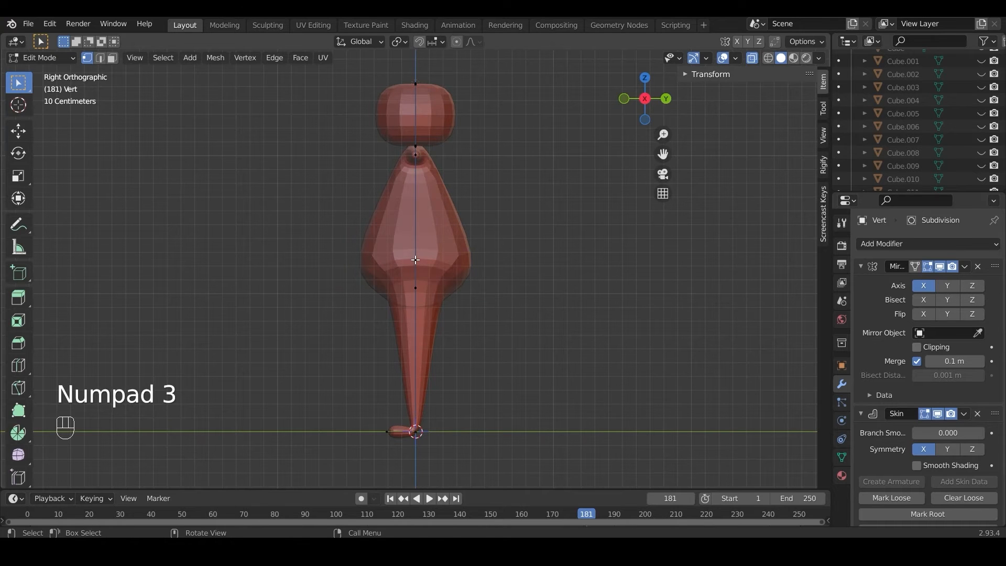
pyautogui.hotkey('ctrl', 'r')
pyautogui.click(403, 193)
pyautogui.rightClick(403, 193)
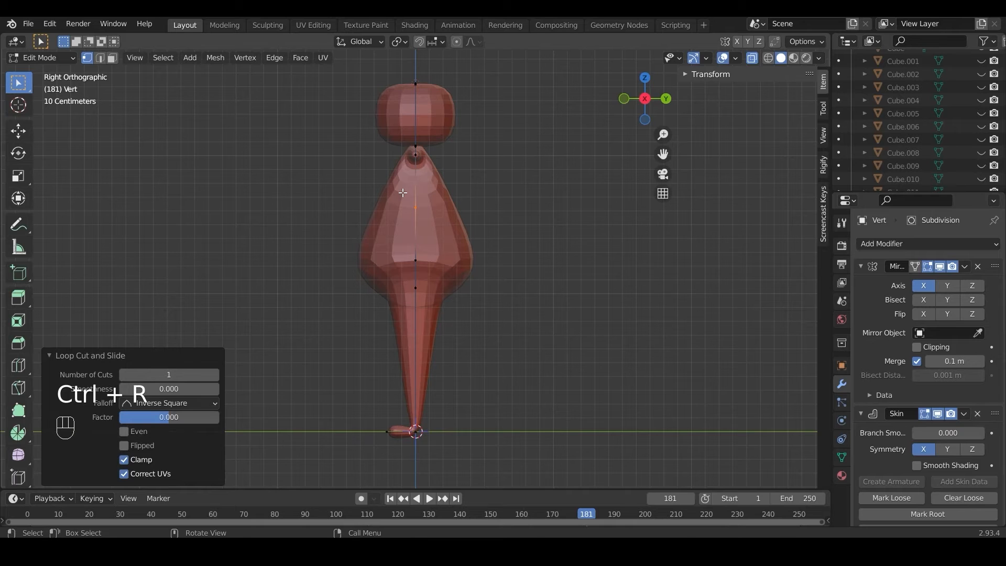
pyautogui.press('g')
pyautogui.press('g')
pyautogui.click(404, 170)
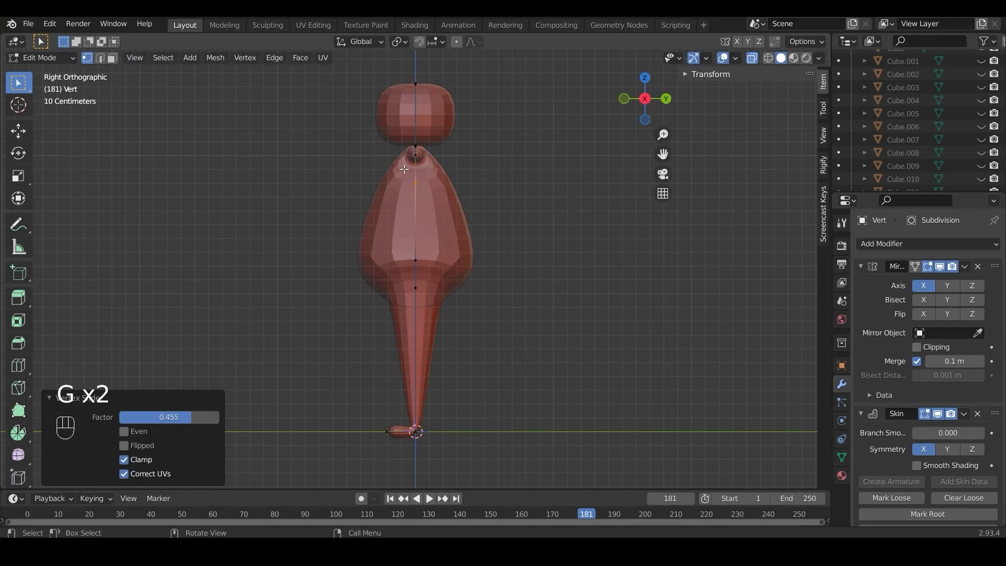
# Move the new chest vertex forward along Y by about 0.09 m, leaving its skin radius as it is
pyautogui.press('g')
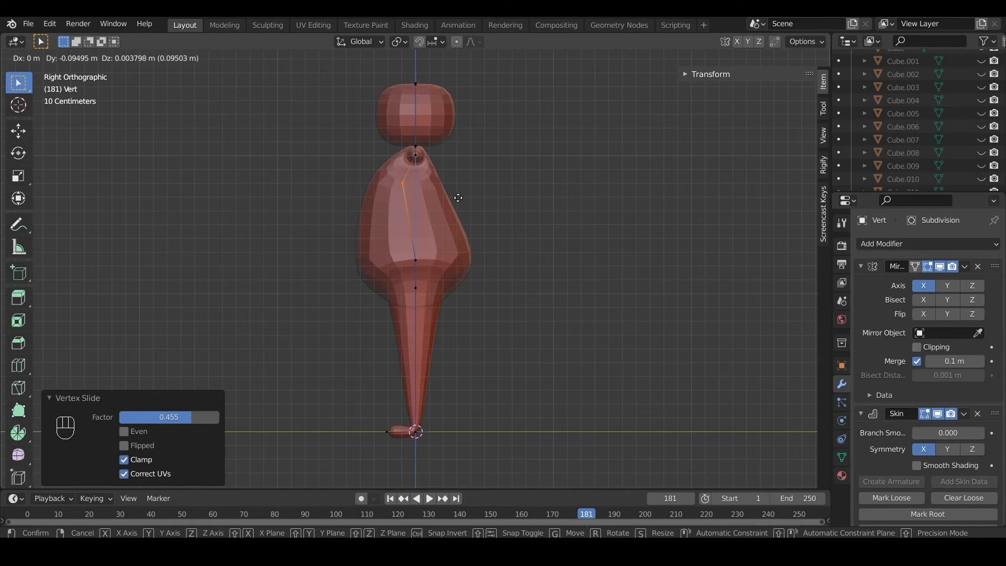
pyautogui.click(457, 198)
pyautogui.hotkey('ctrl', 'a')
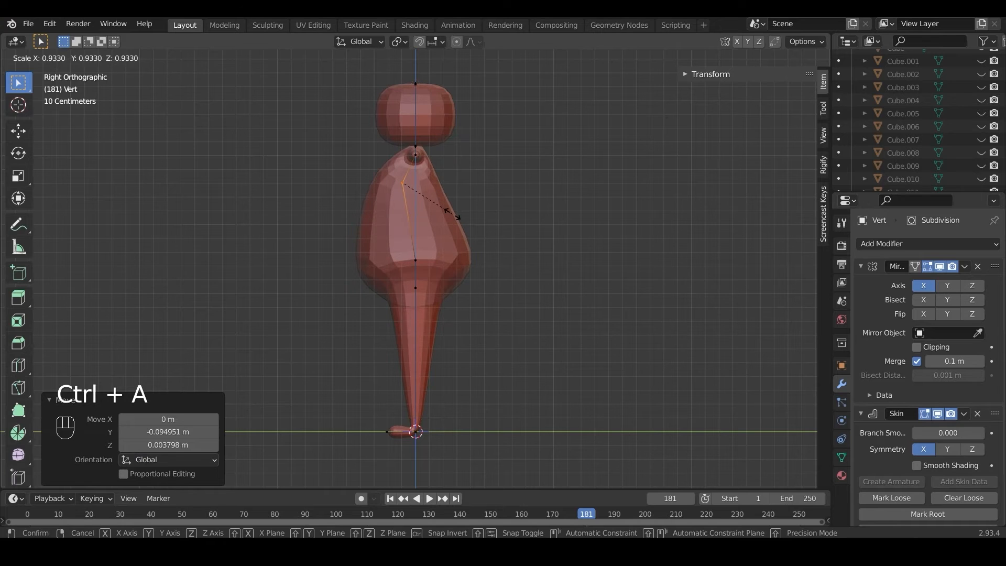
pyautogui.rightClick(453, 214)
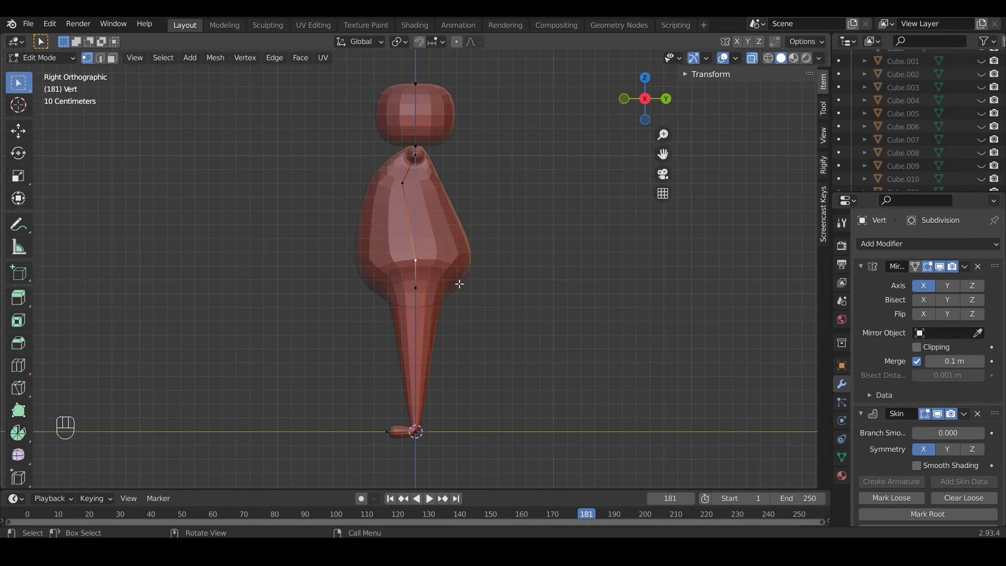
# Shrink the lower torso vertex's skin radius by a factor of about 0.89
pyautogui.hotkey('ctrl', 'a')
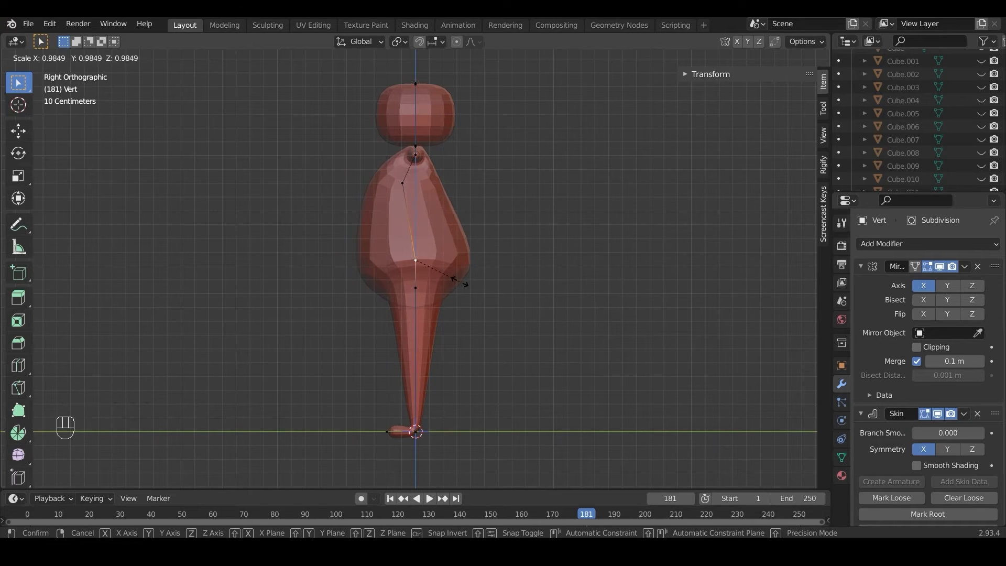
pyautogui.click(455, 281)
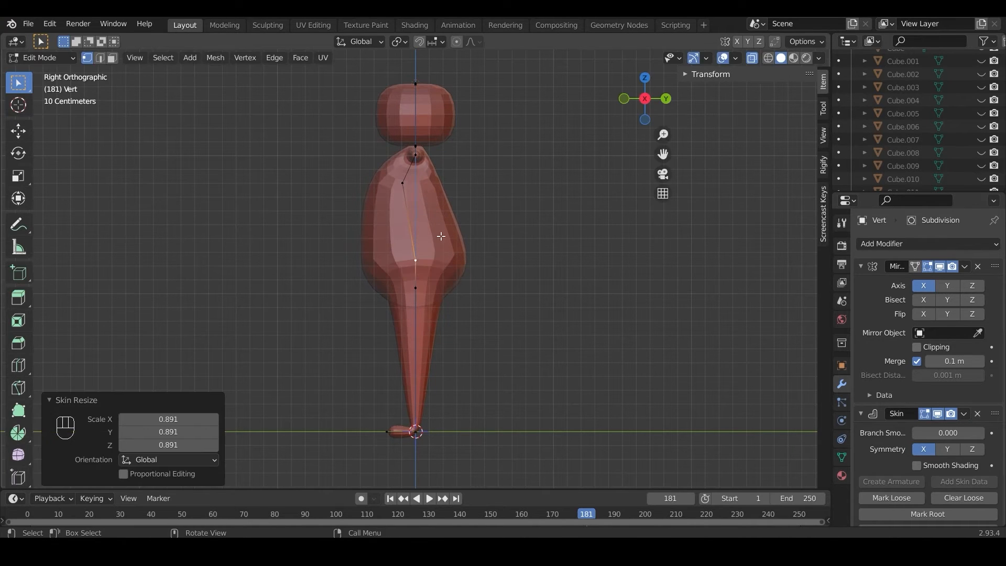
# In the front view, enlarge the skin radius of the arm's shoulder vertex by a factor of about 2.28
pyautogui.moveTo(425, 202); pyautogui.dragTo(580, 221, button='middle')
pyautogui.press('KP_1')
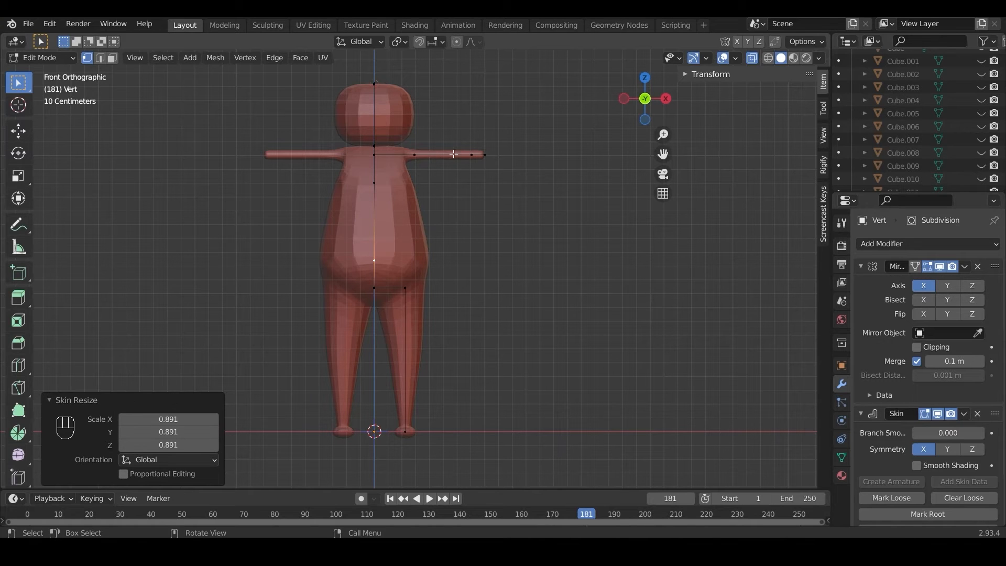
pyautogui.click(418, 155)
pyautogui.hotkey('ctrl', 'a')
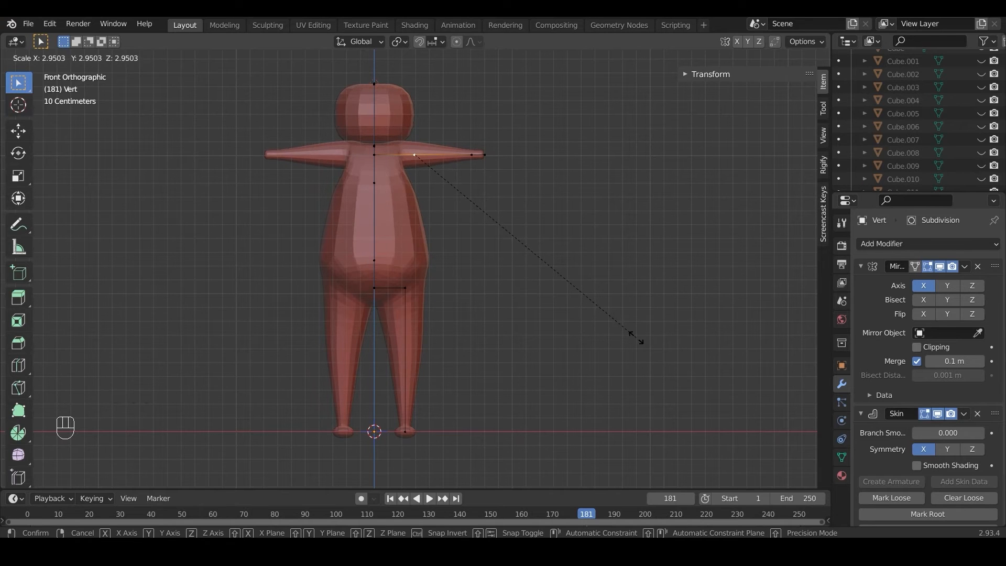
pyautogui.click(590, 290)
# Enlarge the skin radius of the two vertices at the arm's outer end by a factor of about 1.27
pyautogui.click(478, 162)
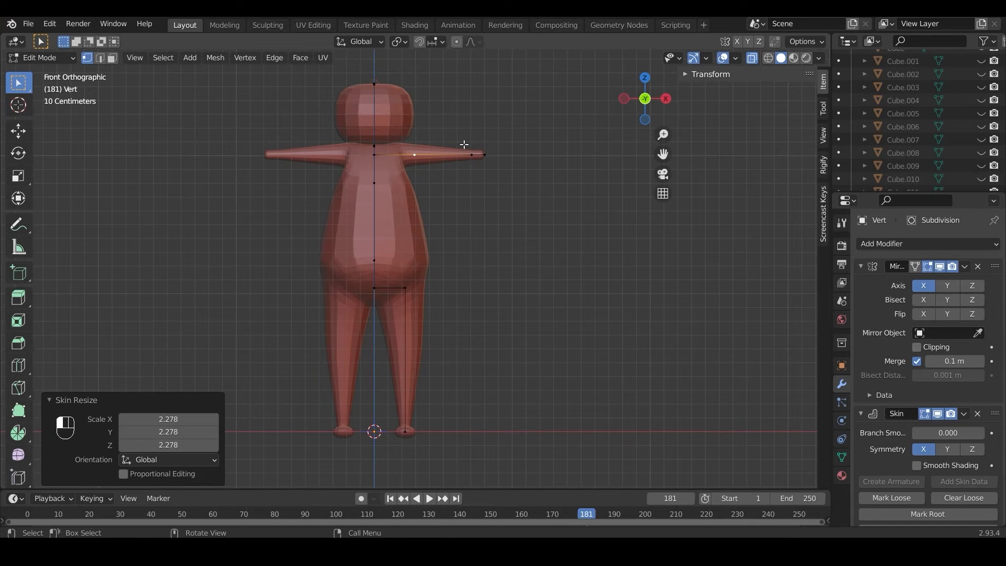
pyautogui.hotkey('ctrl', 'a')
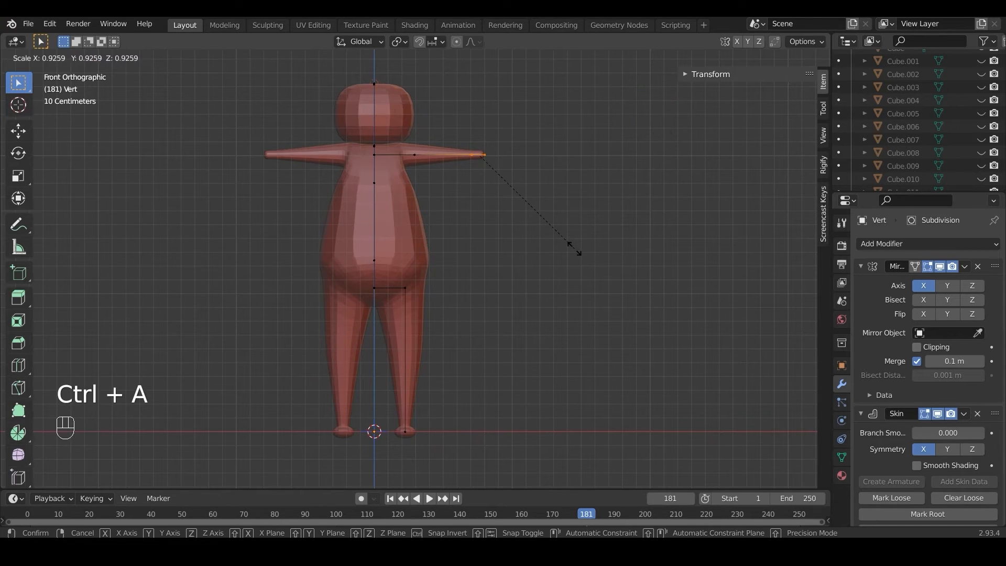
pyautogui.click(602, 285)
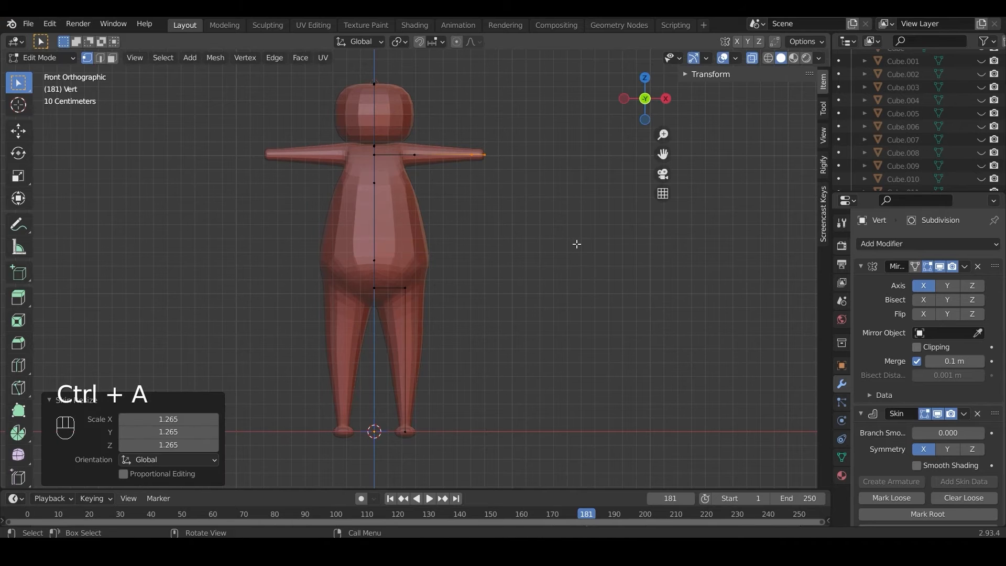
# In the top view, extrude the arm's end vertex by about 0.08 m in X and 0.10 m in Y as the rear finger's base
pyautogui.press('KP_7')
pyautogui.scroll(3, 471, 286)
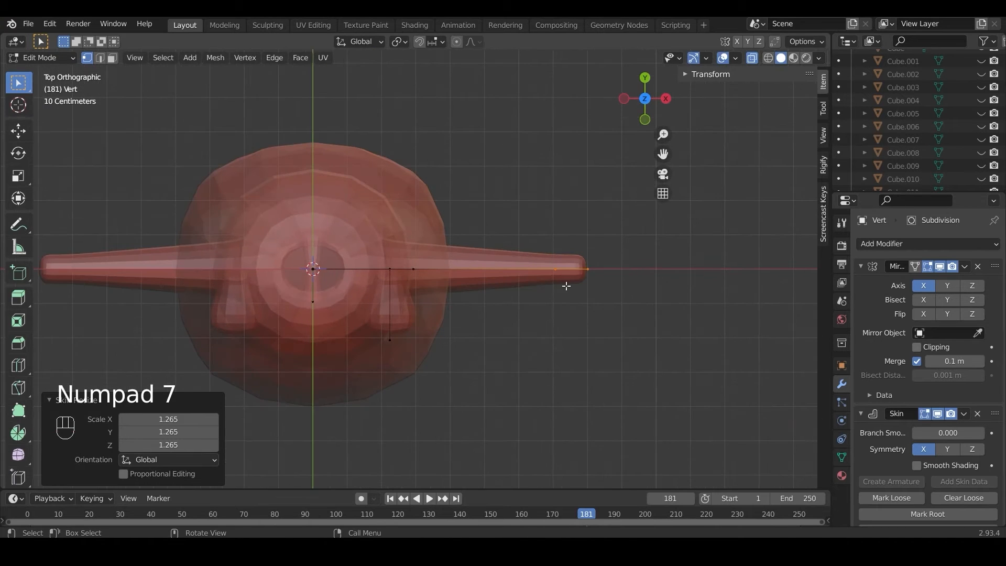
pyautogui.scroll(-2, 552, 285)
pyautogui.press('g')
pyautogui.press('x')
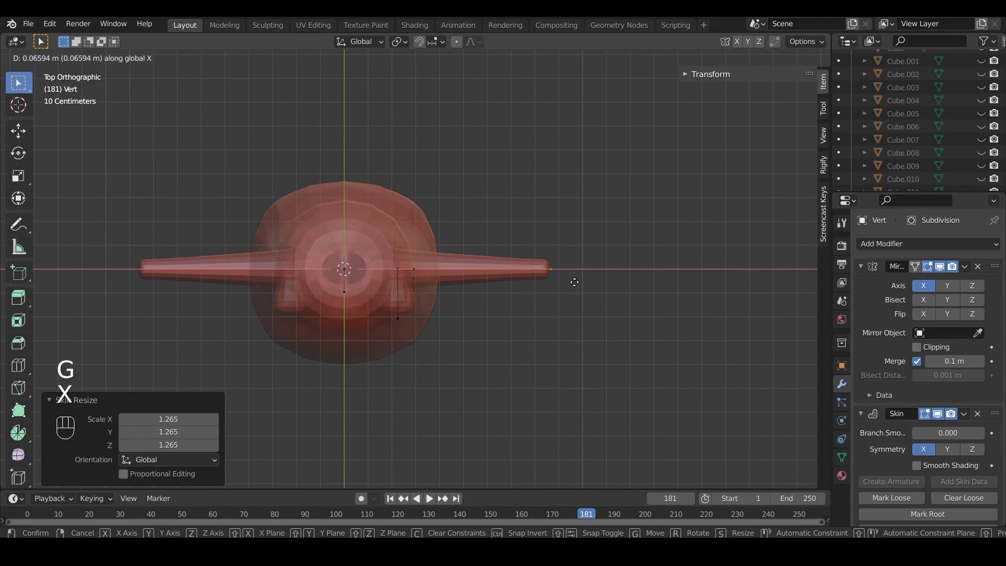
pyautogui.click(555, 272)
pyautogui.press('e')
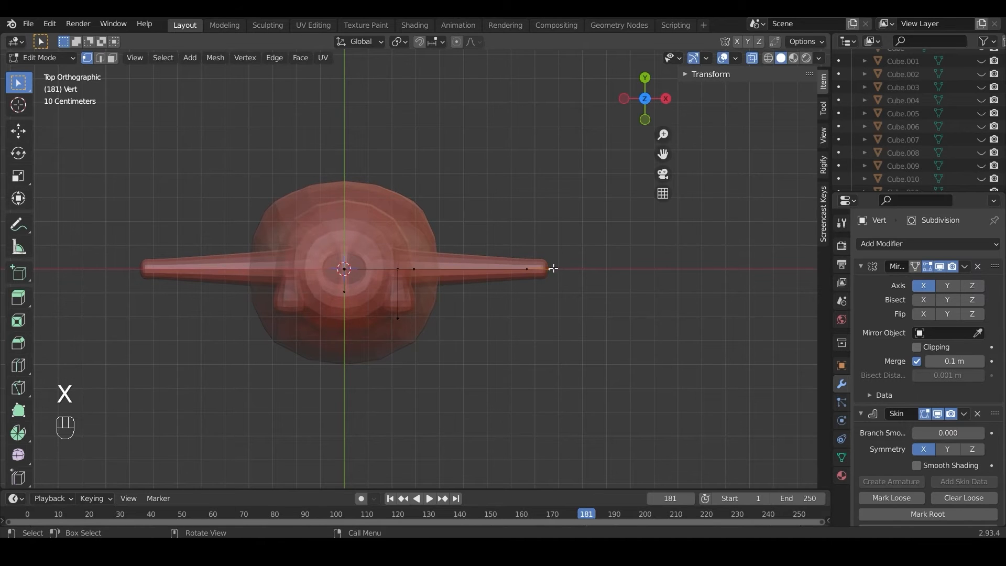
pyautogui.click(570, 246)
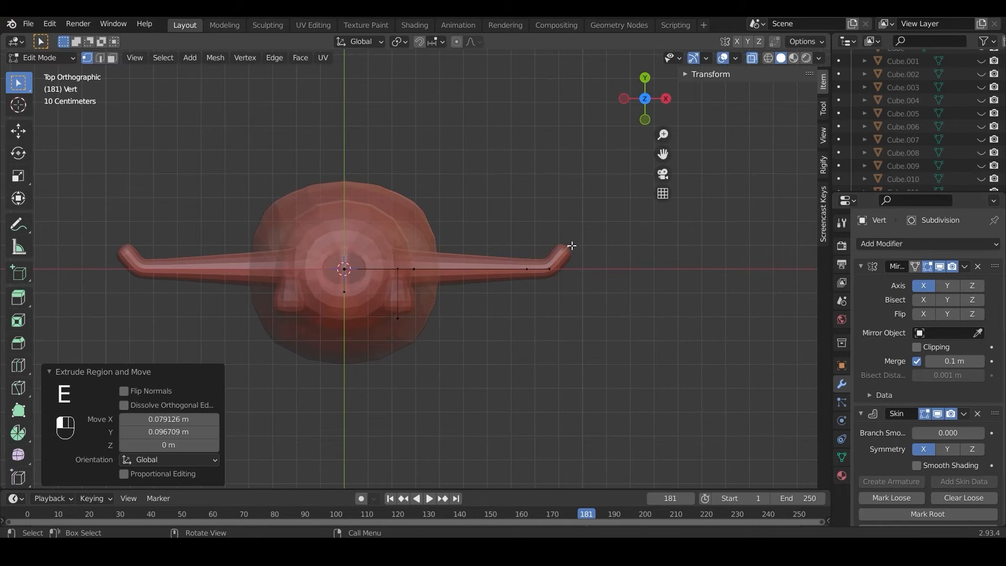
# Extrude the arm's end vertex for the middle finger, the front finger (about 0.07 m in X, -0.08 m in Y) and the thumb
pyautogui.press('e')
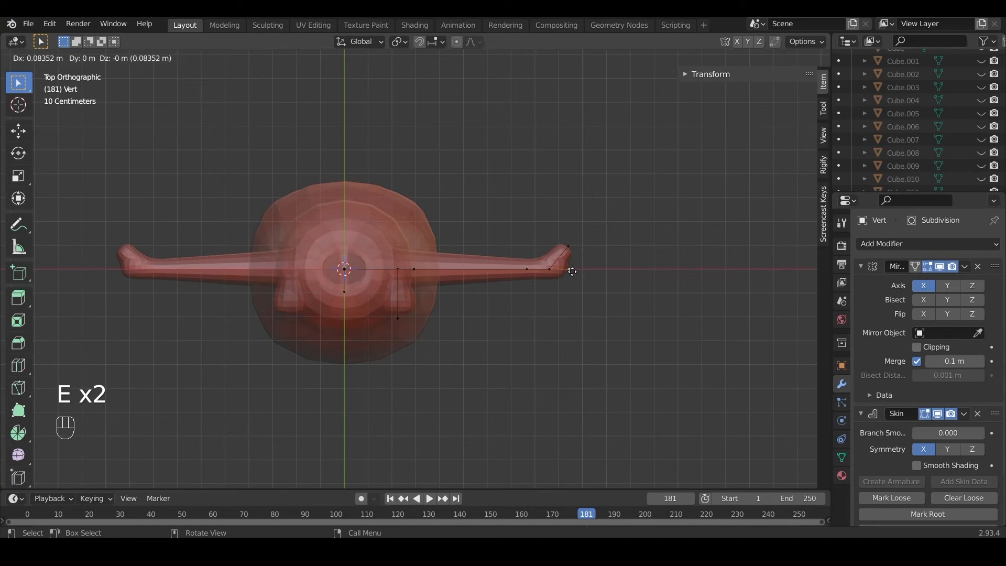
pyautogui.click(569, 278)
pyautogui.press('e')
pyautogui.click(568, 289)
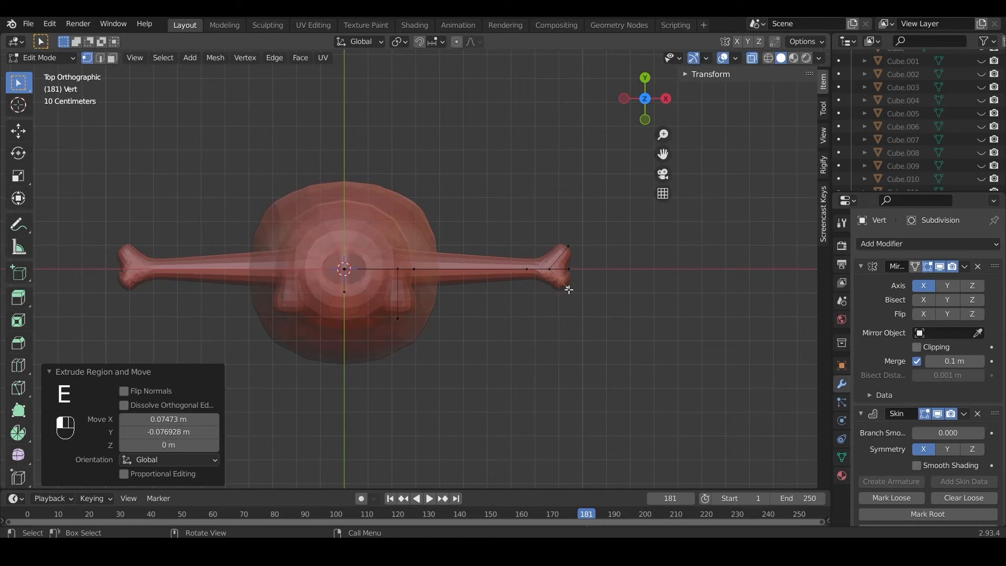
pyautogui.press('e')
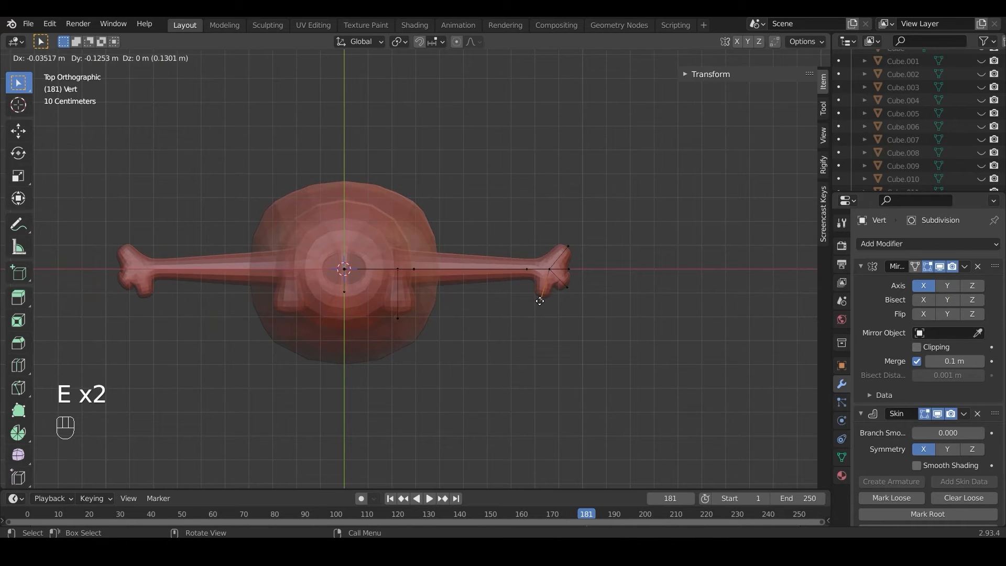
pyautogui.click(540, 292)
# Extrude the three finger base vertices together along X by about 0.14 m to form the fingers
pyautogui.scroll(3, 570, 261)
pyautogui.press('shift')
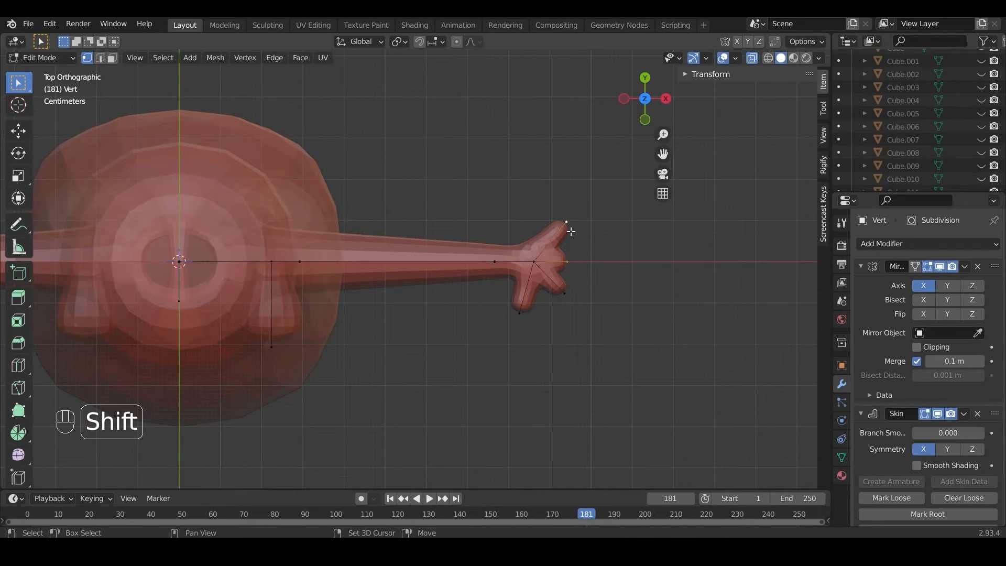
pyautogui.keyDown('shift'); pyautogui.click(576, 293); pyautogui.keyUp('shift')
pyautogui.press('e')
pyautogui.press('x')
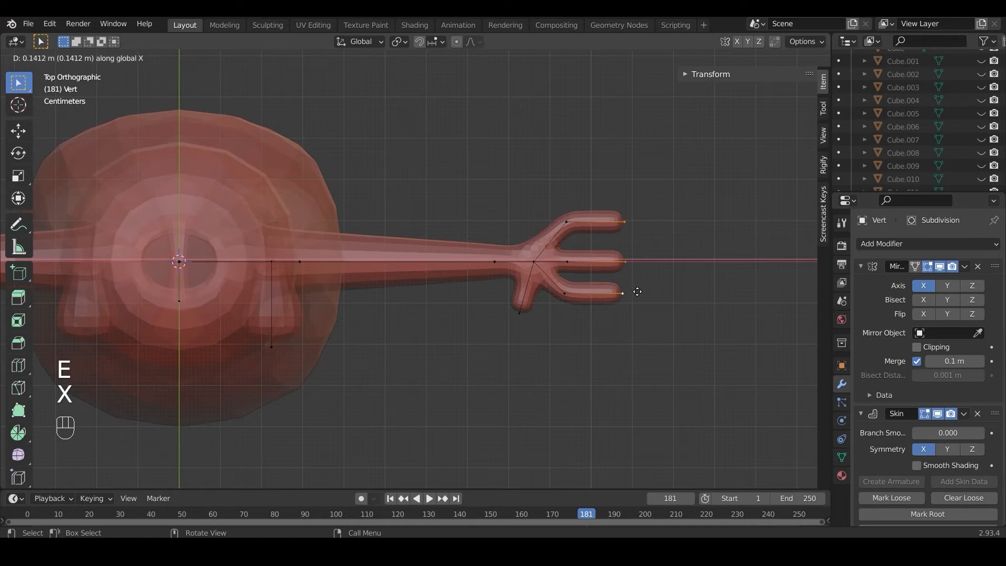
pyautogui.click(630, 291)
# Extrude the thumb's end vertex diagonally by about 0.06 m in X and -0.05 m in Y
pyautogui.click(520, 314)
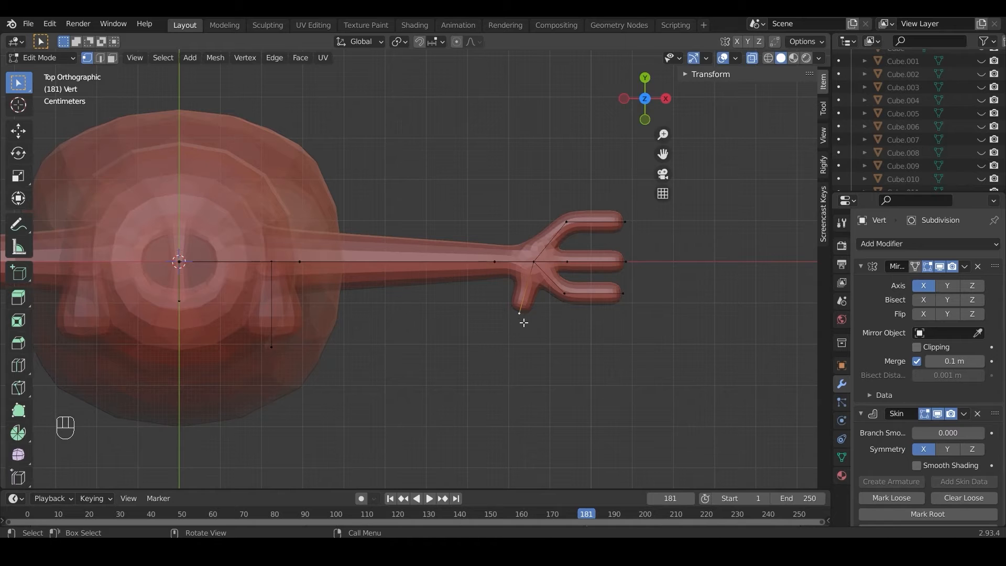
pyautogui.press('e')
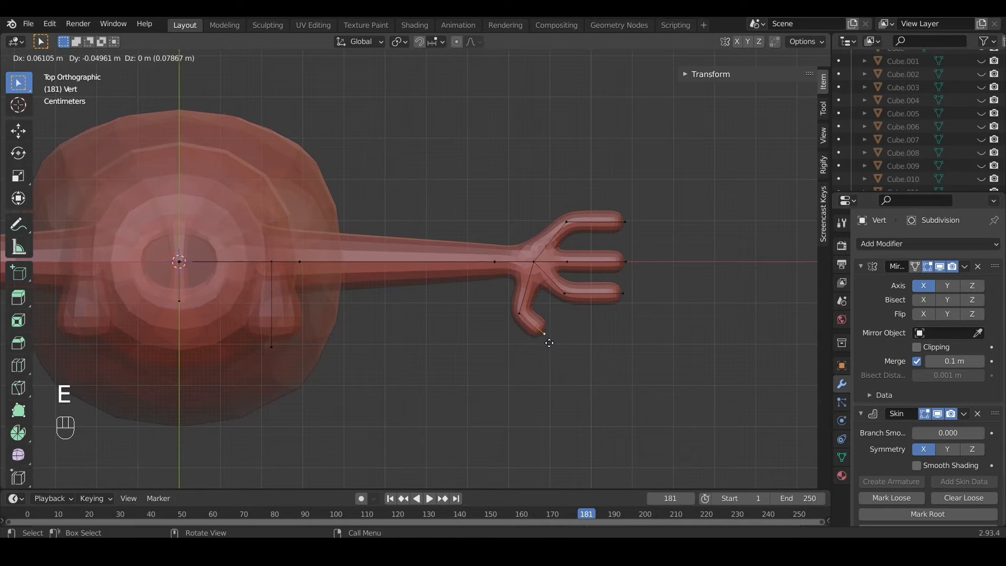
pyautogui.click(549, 343)
# Enlarge the palm vertex's skin radius by a factor of about 4.37
pyautogui.click(534, 262)
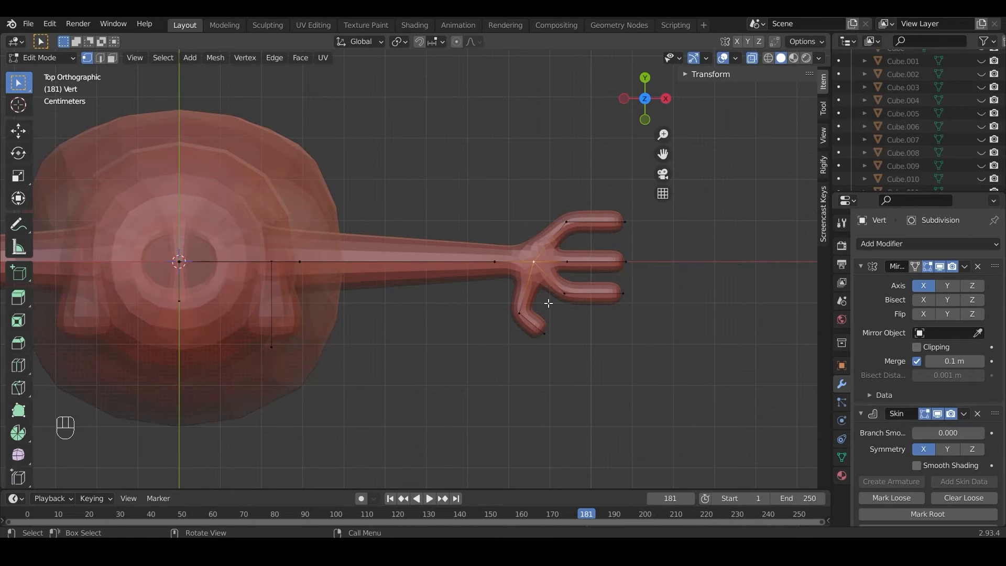
pyautogui.hotkey('ctrl', 'a')
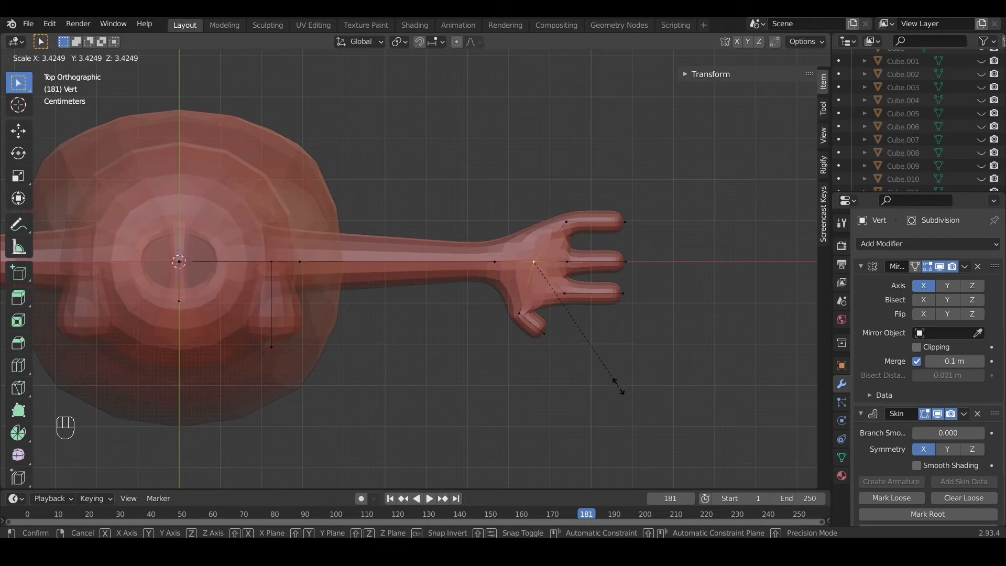
pyautogui.click(659, 418)
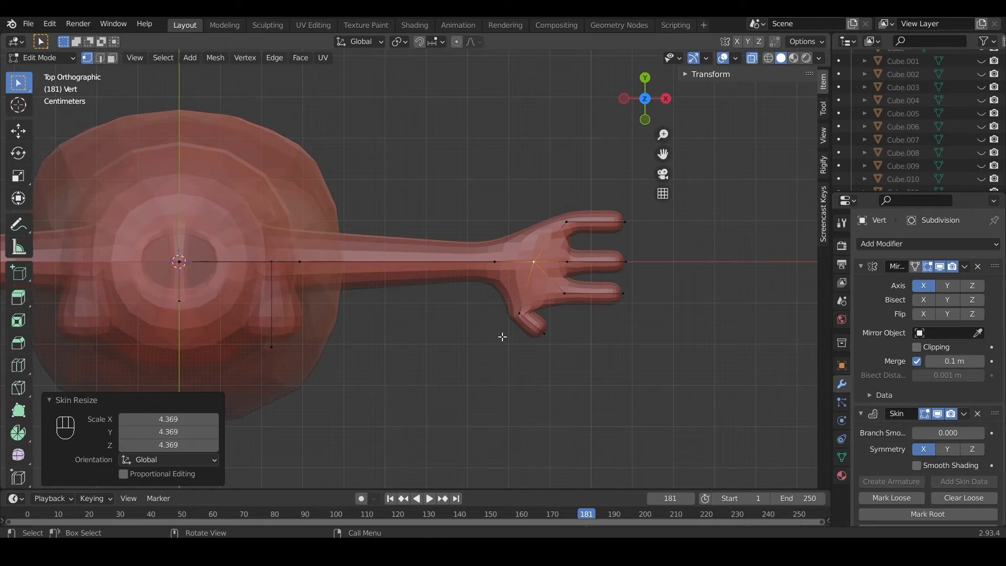
# Move the thumb's base vertex outward along X by about 0.04 m
pyautogui.click(520, 314)
pyautogui.press('g')
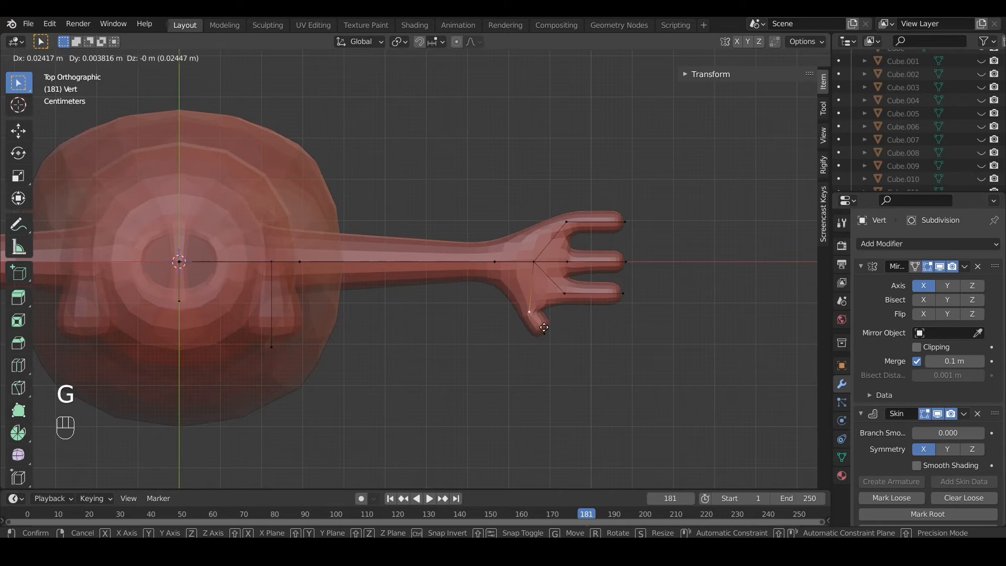
pyautogui.click(543, 327)
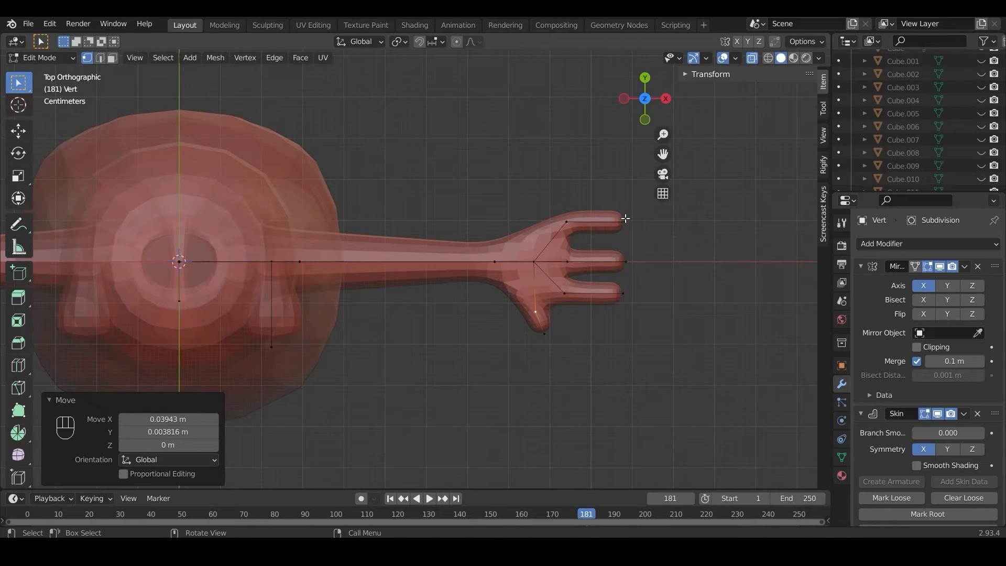
# Move the rear finger's two vertices about 0.02 m towards the middle finger along Y, and back by about 0.009 m
pyautogui.click(556, 222)
pyautogui.keyDown('shift'); pyautogui.click(625, 222); pyautogui.keyUp('shift')
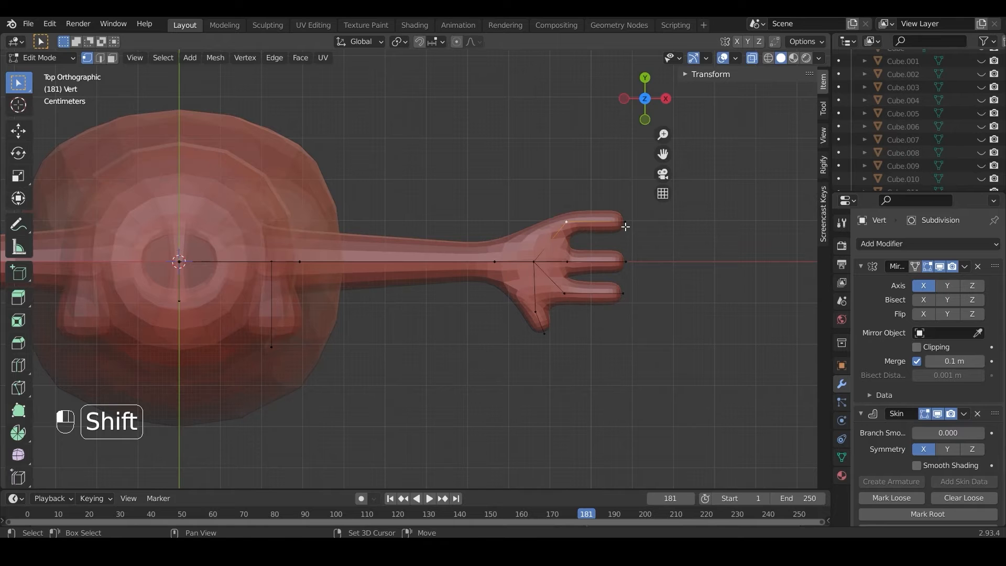
pyautogui.press('g')
pyautogui.click(625, 234)
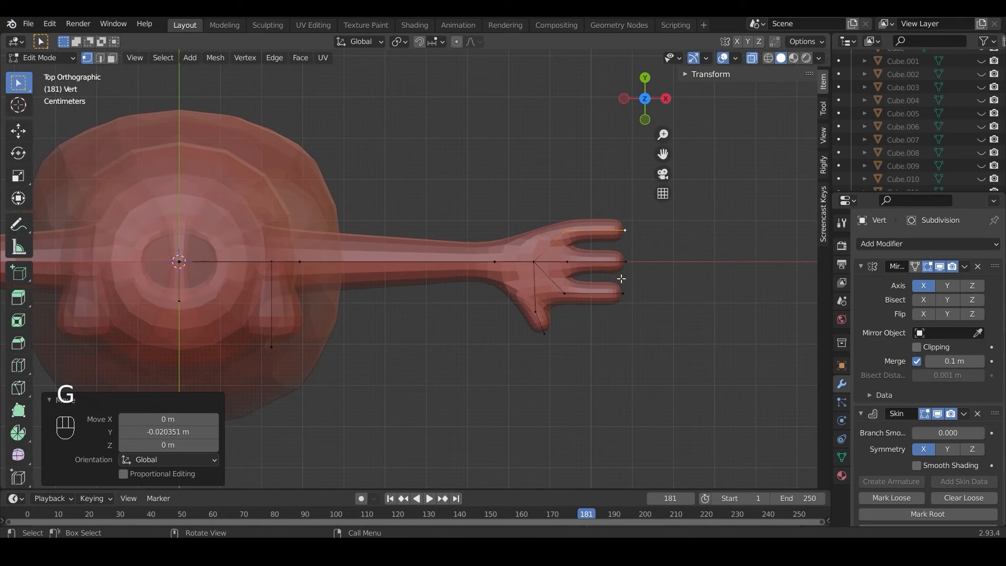
pyautogui.press('g')
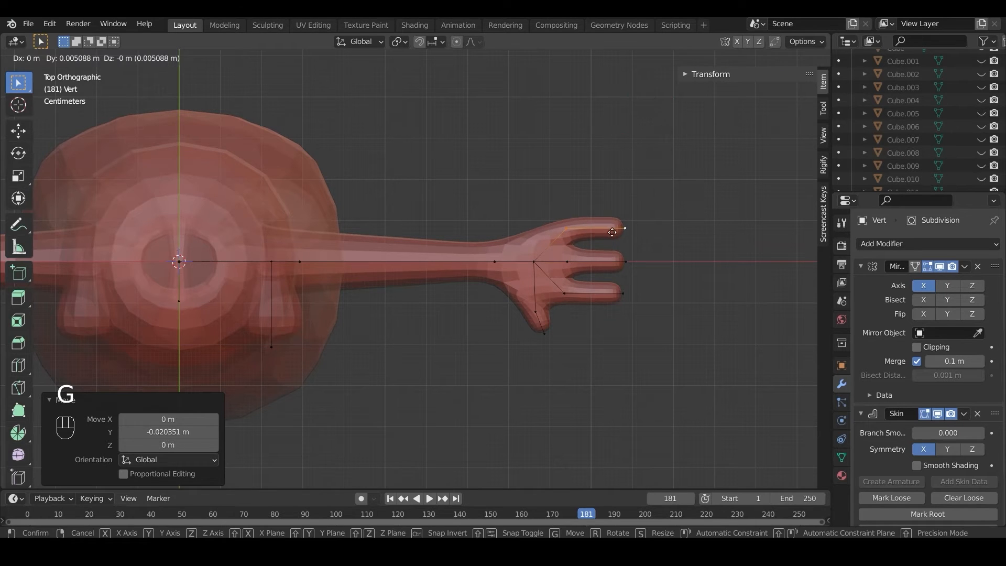
pyautogui.click(610, 233)
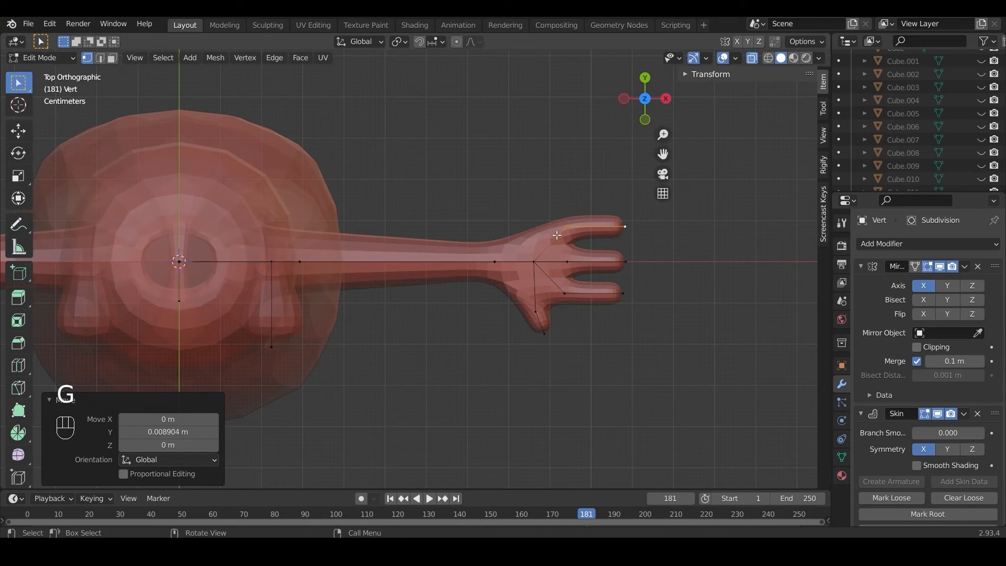
# Slightly reduce the skin radius of the rear finger's vertices and the other two fingers' base vertices
pyautogui.keyDown('shift'); pyautogui.click(568, 261); pyautogui.keyUp('shift')
pyautogui.keyDown('shift'); pyautogui.click(565, 293); pyautogui.keyUp('shift')
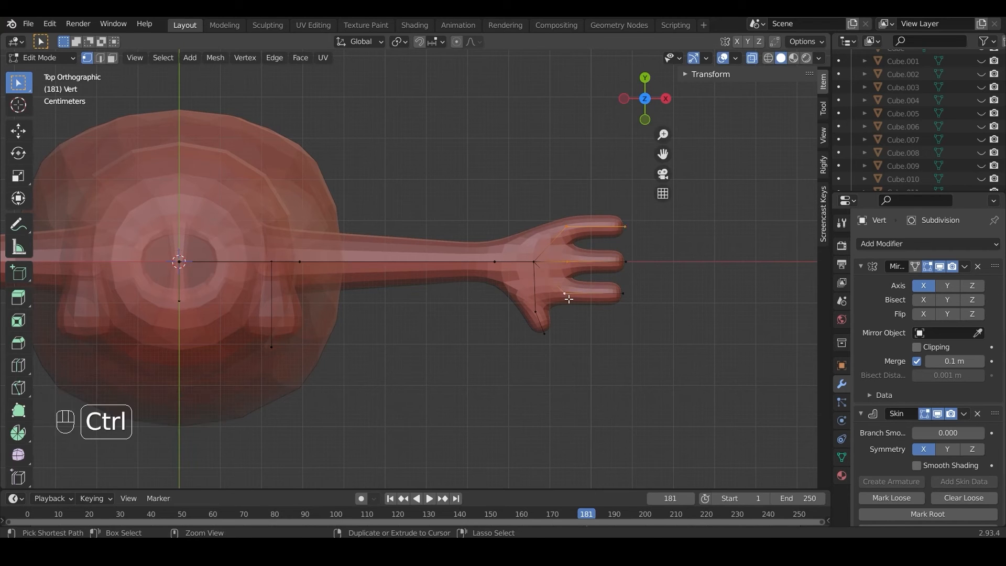
pyautogui.hotkey('ctrl', 'a')
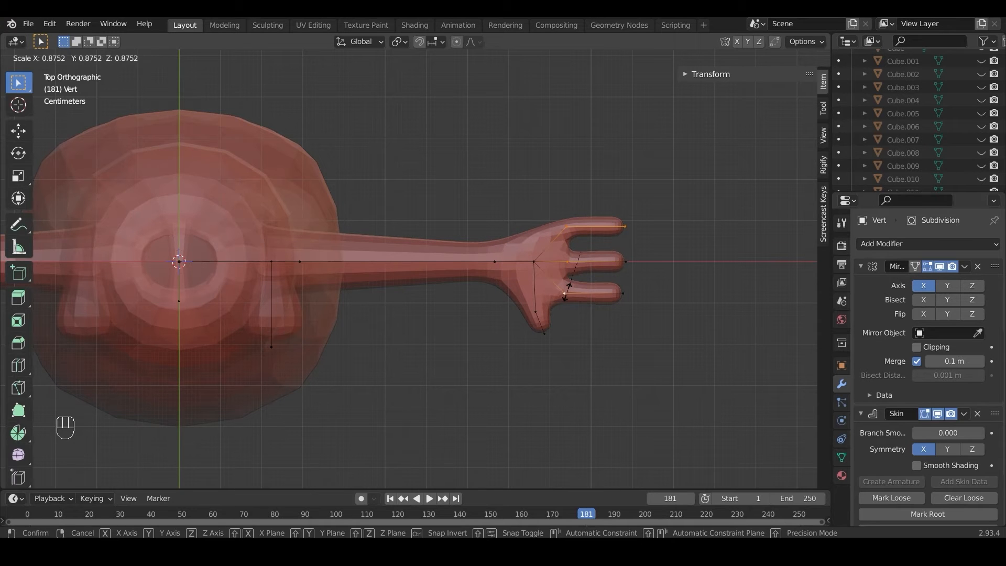
pyautogui.click(566, 296)
# Move the thumb's tip vertex outward by about 0.01 m in X and -0.014 m in Y
pyautogui.click(542, 338)
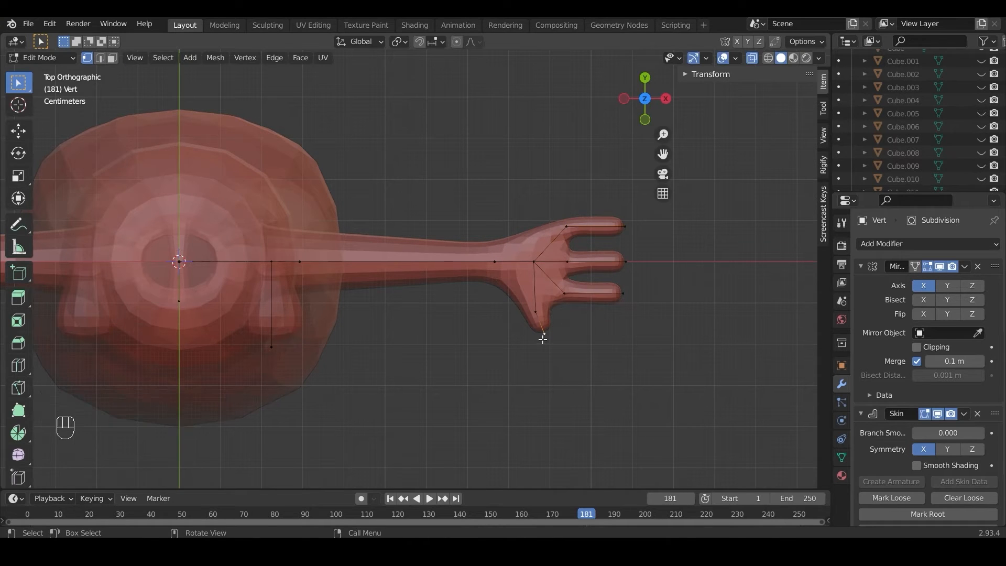
pyautogui.press('g')
pyautogui.click(547, 344)
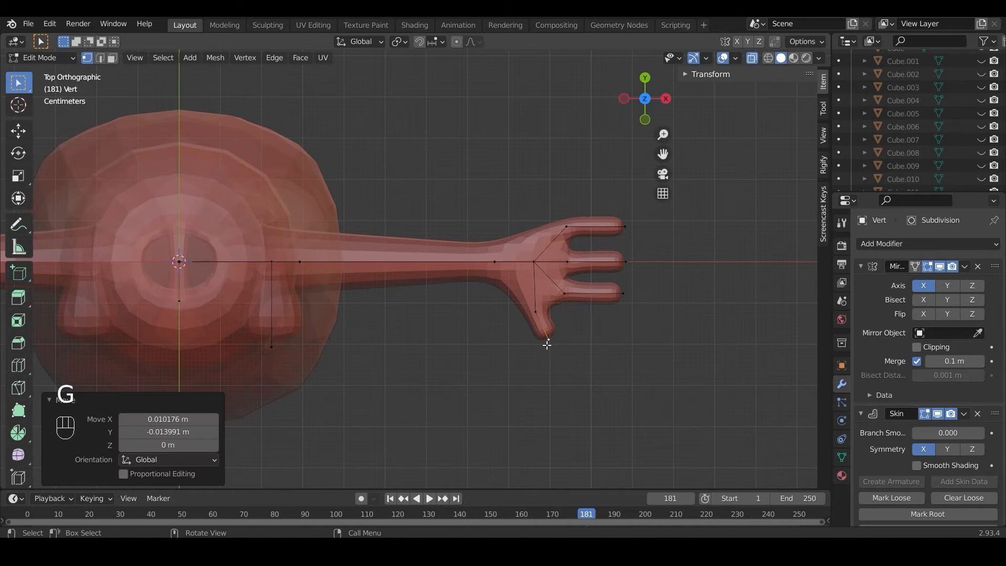
# Enlarge the shoulder vertex's skin radius by a further factor of about 1.31
pyautogui.scroll(-3, 532, 317)
pyautogui.scroll(-1, 433, 308)
pyautogui.scroll(1, 445, 277)
pyautogui.click(341, 259)
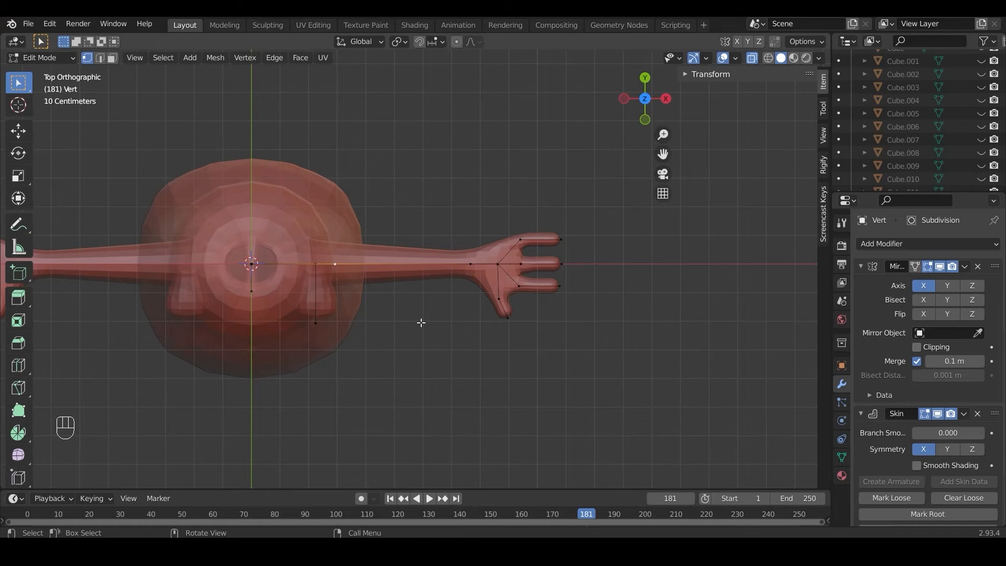
pyautogui.hotkey('ctrl', 'a')
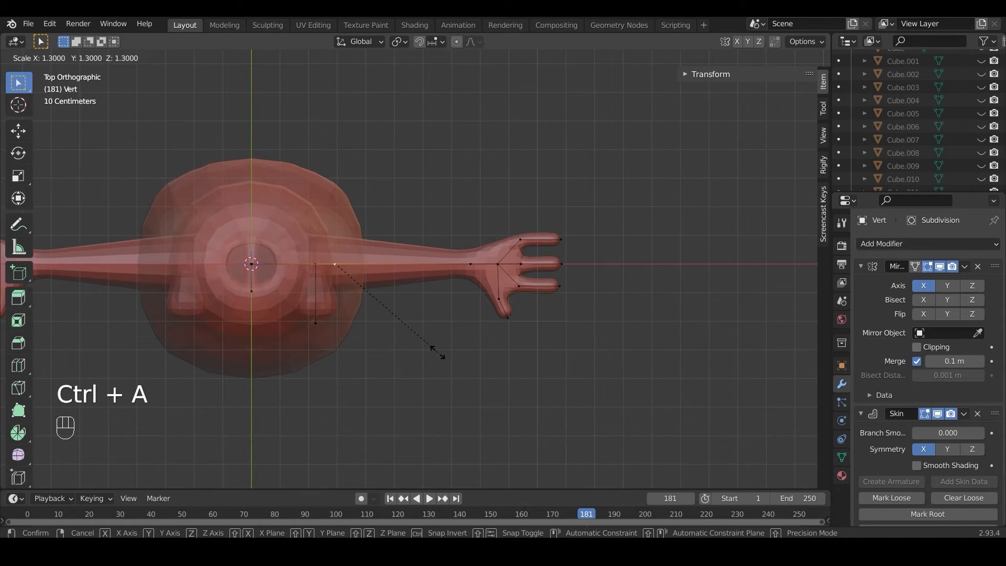
pyautogui.click(440, 351)
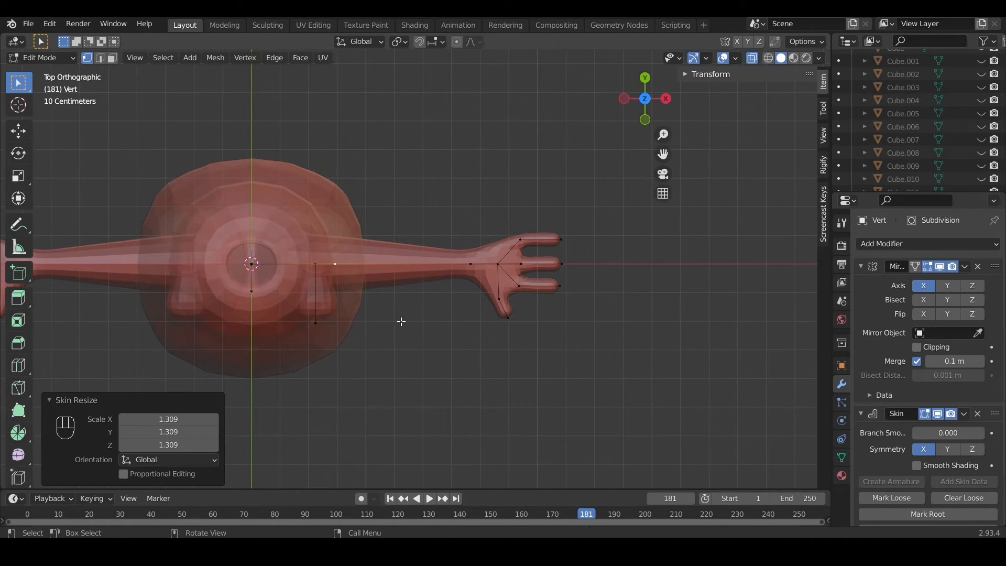
# Raise the head vertex just below the crown along Z to make the head taller
pyautogui.scroll(-2, 399, 320)
pyautogui.moveTo(398, 318); pyautogui.dragTo(411, 198, button='middle')
pyautogui.keyDown('shift'); pyautogui.moveTo(360, 153); pyautogui.dragTo(375, 181, button='middle'); pyautogui.keyUp('shift')
pyautogui.click(417, 127)
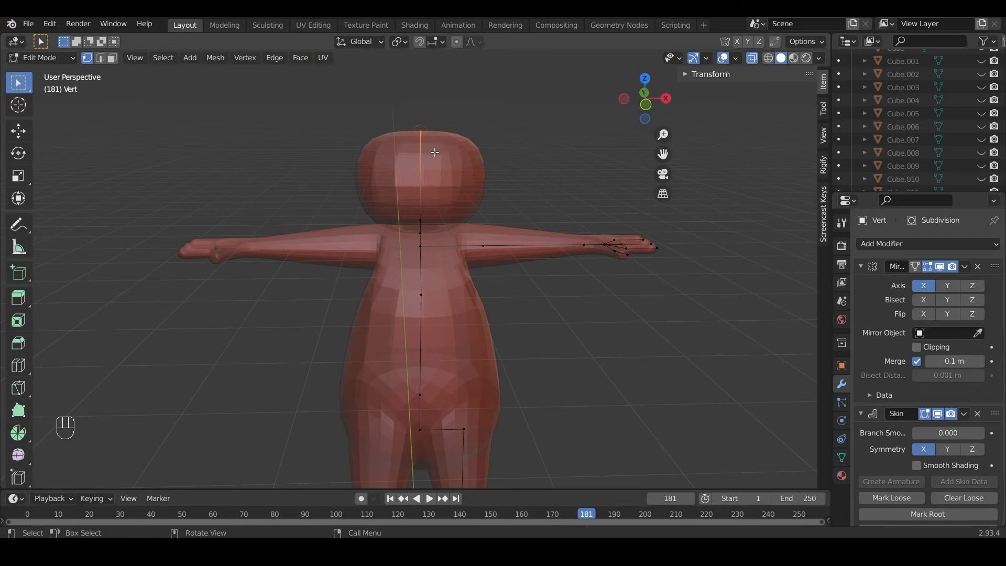
pyautogui.press('g')
pyautogui.press('z')
pyautogui.click(435, 132)
pyautogui.scroll(2, 435, 131)
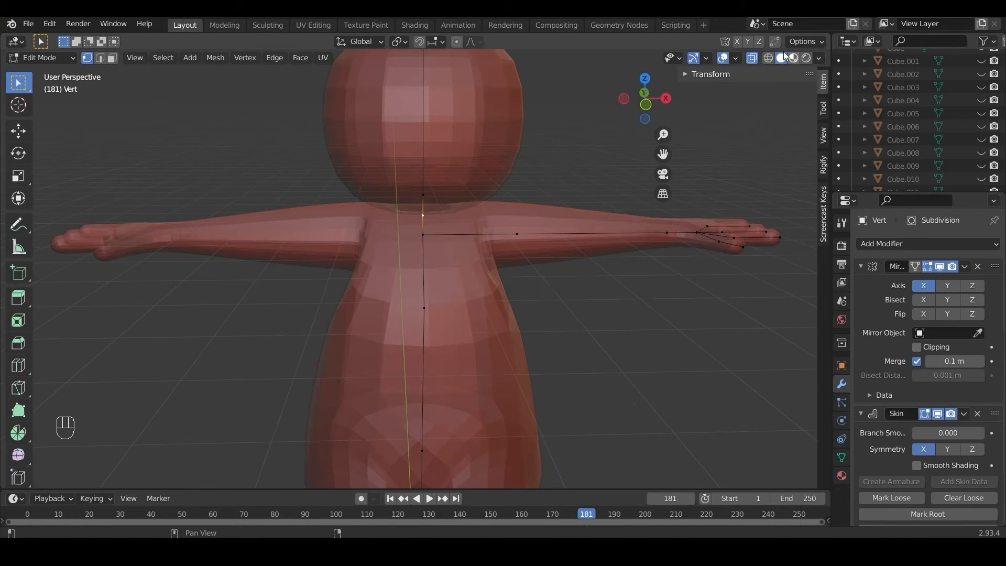
# Examine the whole figure from behind and up close with the see-through display off
pyautogui.click(751, 60)
pyautogui.scroll(-4, 600, 208)
pyautogui.moveTo(541, 234); pyautogui.dragTo(398, 246, button='middle')
pyautogui.scroll(1, 538, 220)
pyautogui.scroll(-4, 536, 231)
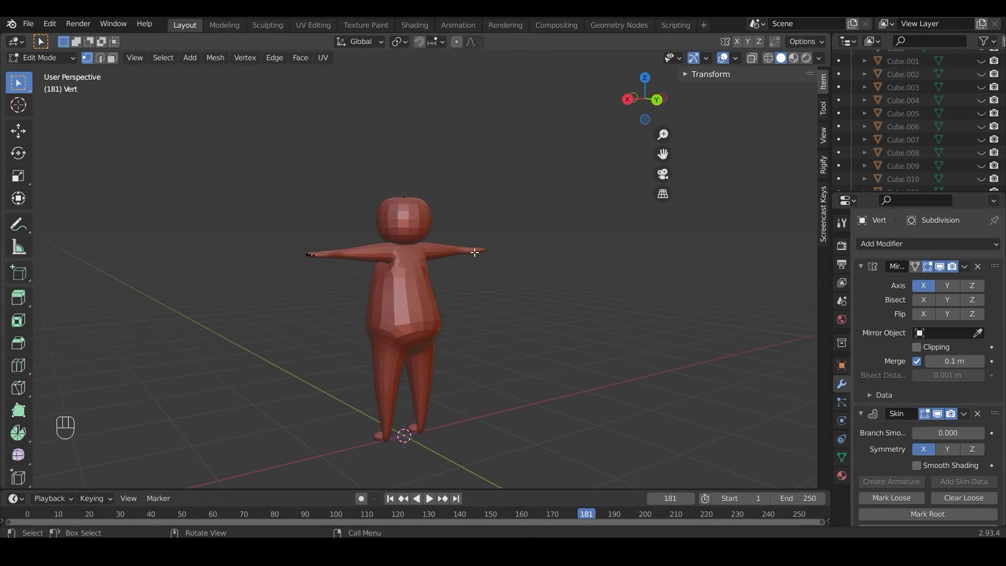
pyautogui.scroll(2, 509, 257)
pyautogui.scroll(3, 509, 257)
pyautogui.scroll(-3, 422, 247)
pyautogui.press('Tab')
pyautogui.press('Tab')
# Slide the shoulder vertex along the arm towards the hand by a factor of 0.244, and back towards the spine by 0.123
pyautogui.click(752, 57)
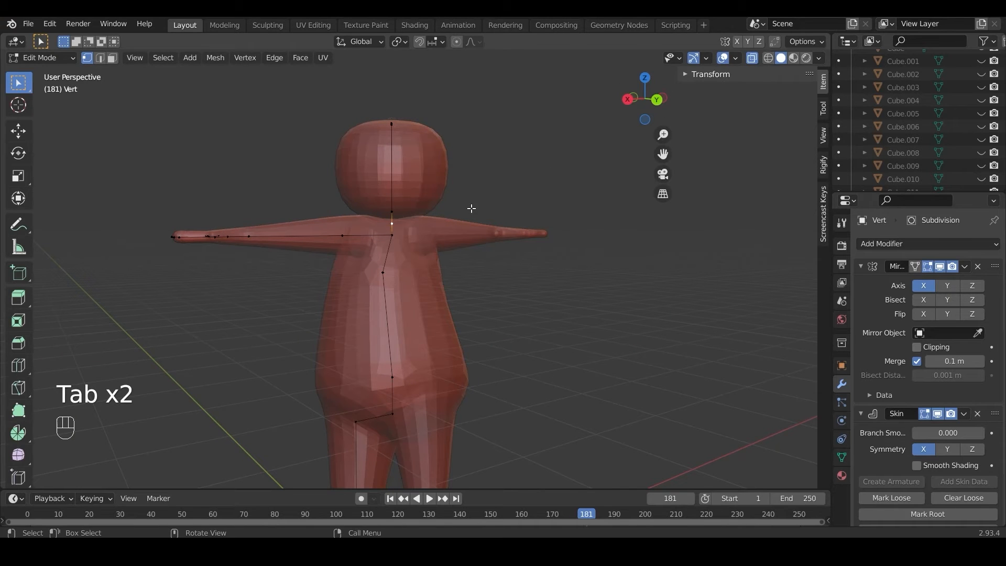
pyautogui.moveTo(417, 237); pyautogui.dragTo(374, 235, button='middle')
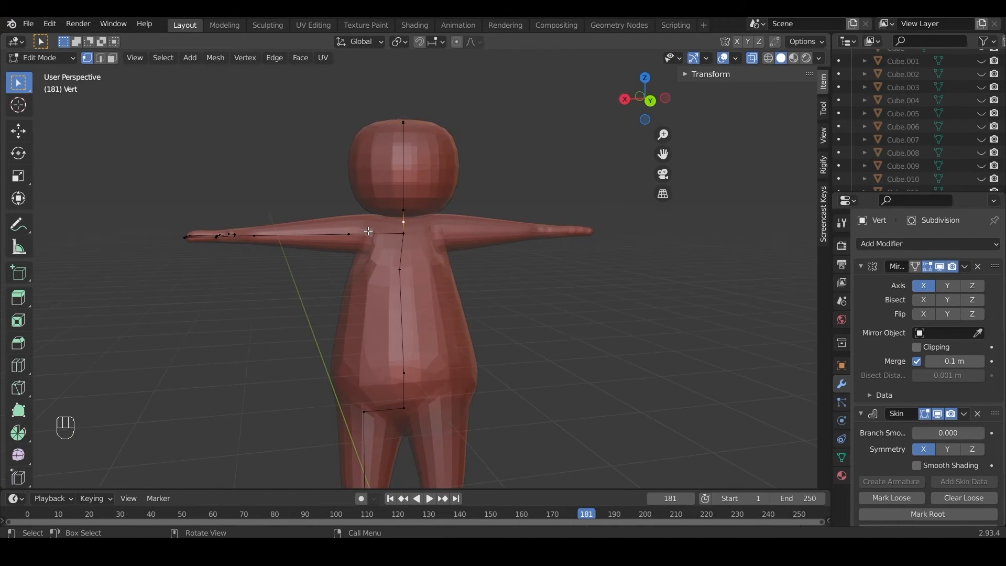
pyautogui.click(346, 233)
pyautogui.press('g')
pyautogui.press('g')
pyautogui.press('x')
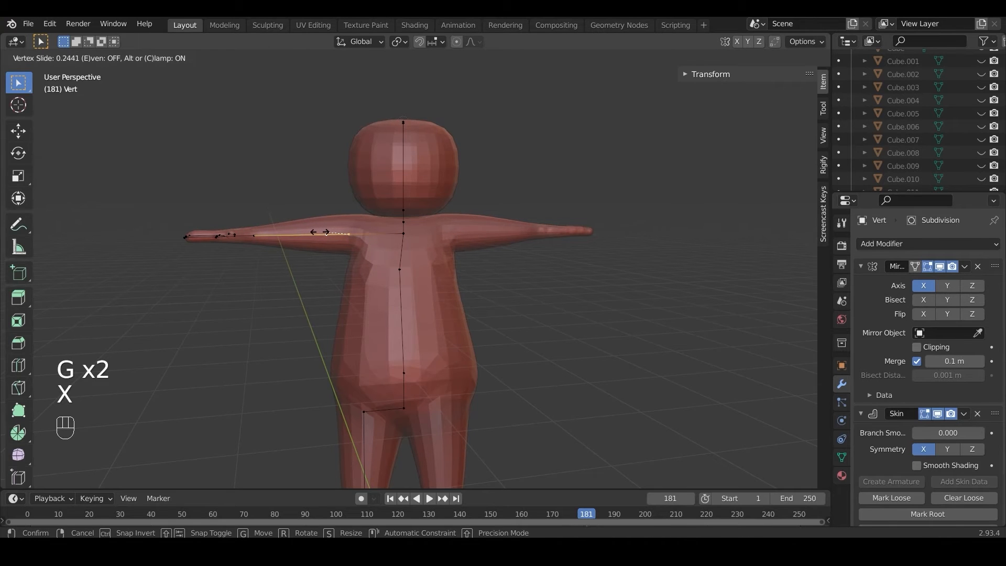
pyautogui.click(346, 241)
pyautogui.press('g')
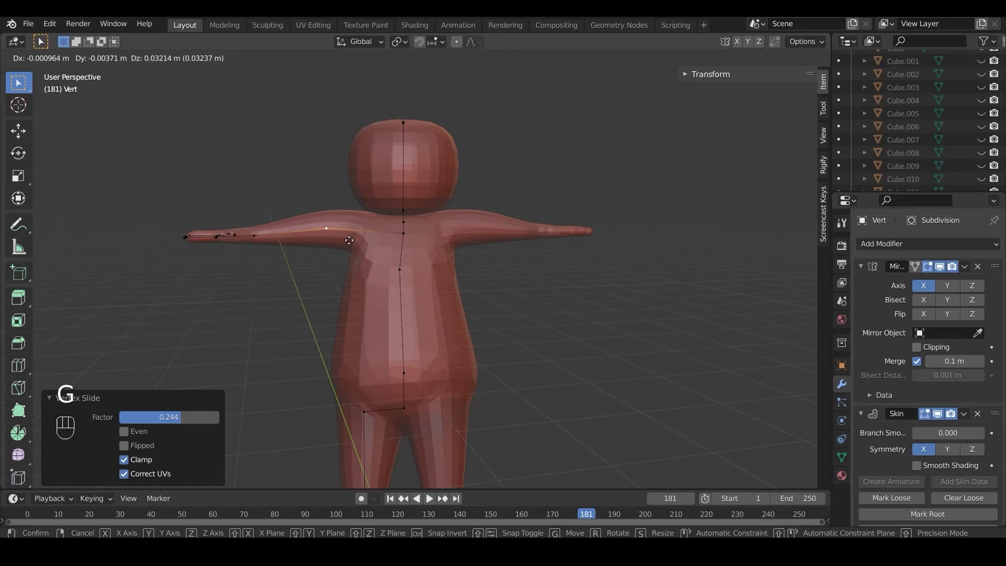
pyautogui.press('g')
pyautogui.press('g')
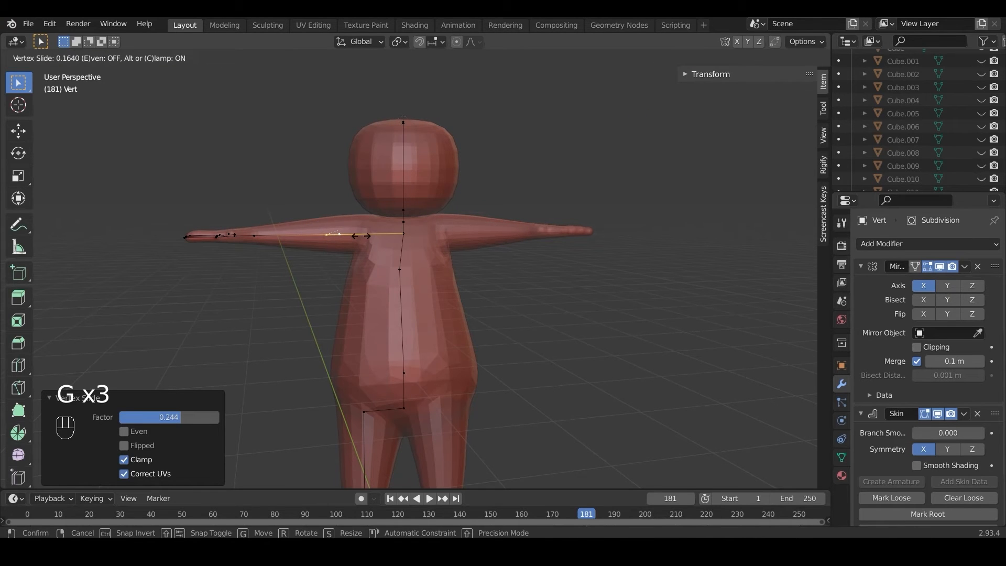
pyautogui.click(361, 237)
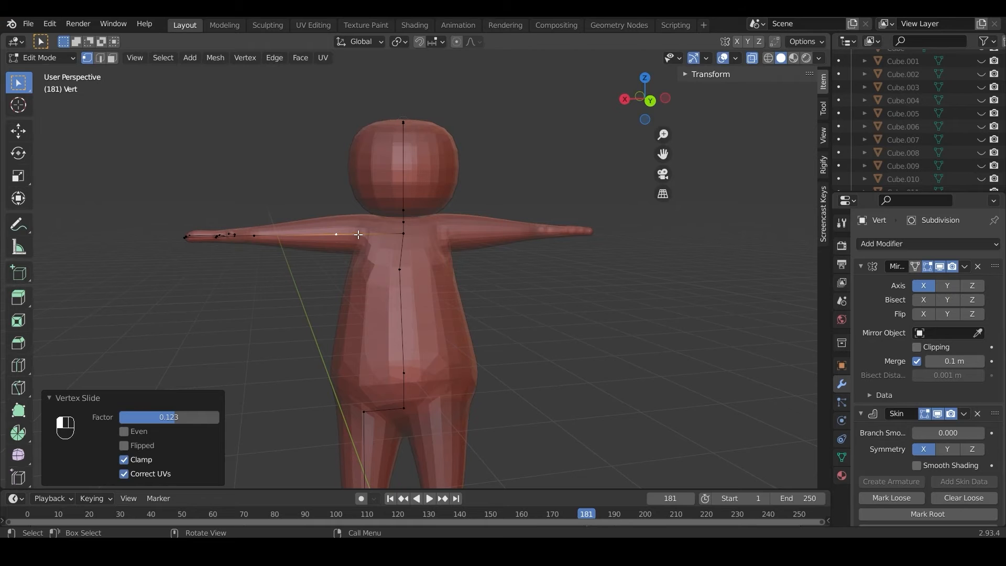
# Examine the figure's overall proportions from the front with the see-through display off
pyautogui.click(757, 58)
pyautogui.moveTo(428, 255); pyautogui.dragTo(659, 258, button='middle')
pyautogui.scroll(-3, 658, 258)
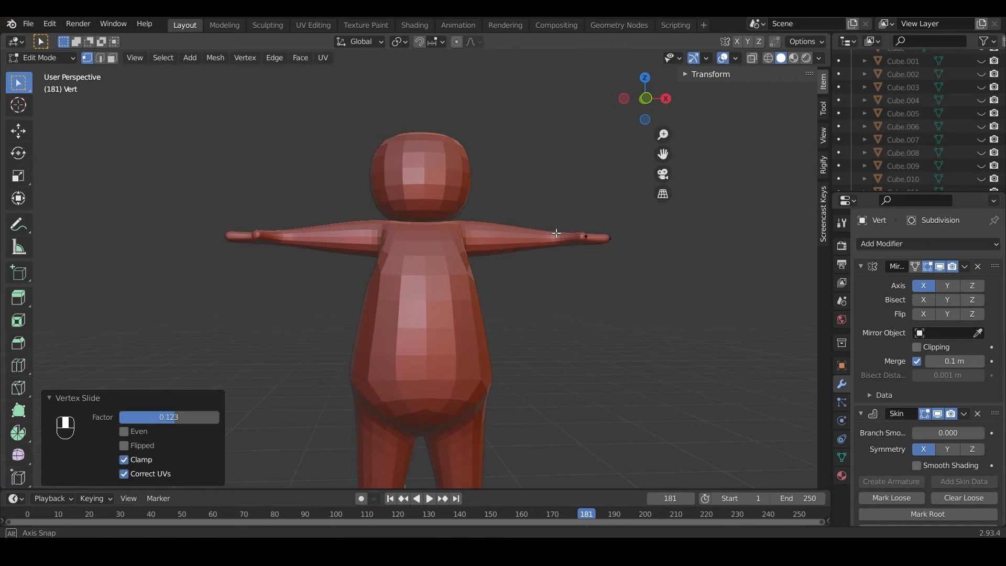
pyautogui.scroll(-2, 555, 236)
pyautogui.scroll(-3, 553, 238)
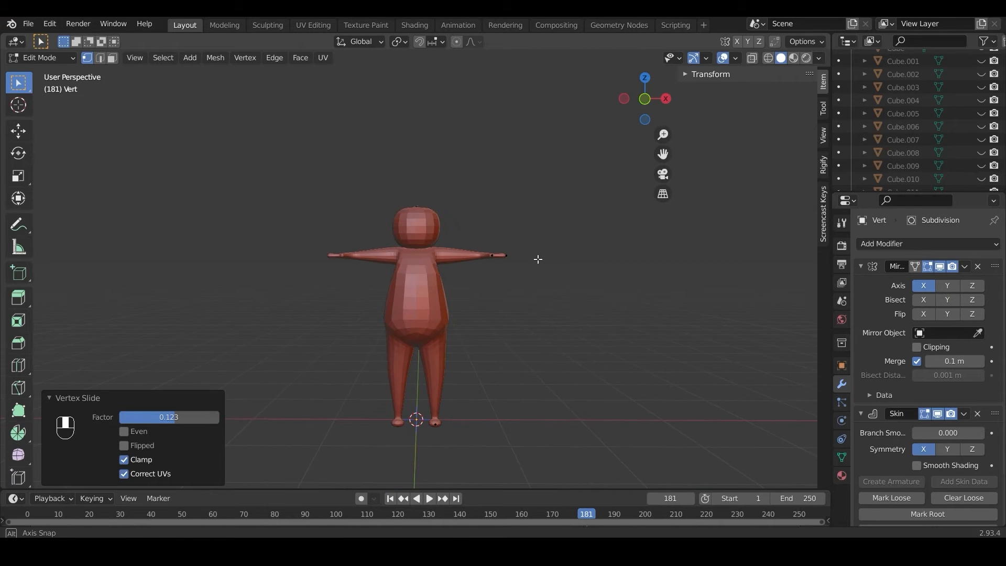
pyautogui.scroll(3, 528, 257)
pyautogui.keyDown('shift'); pyautogui.scroll(3, 528, 254); pyautogui.keyUp('shift')
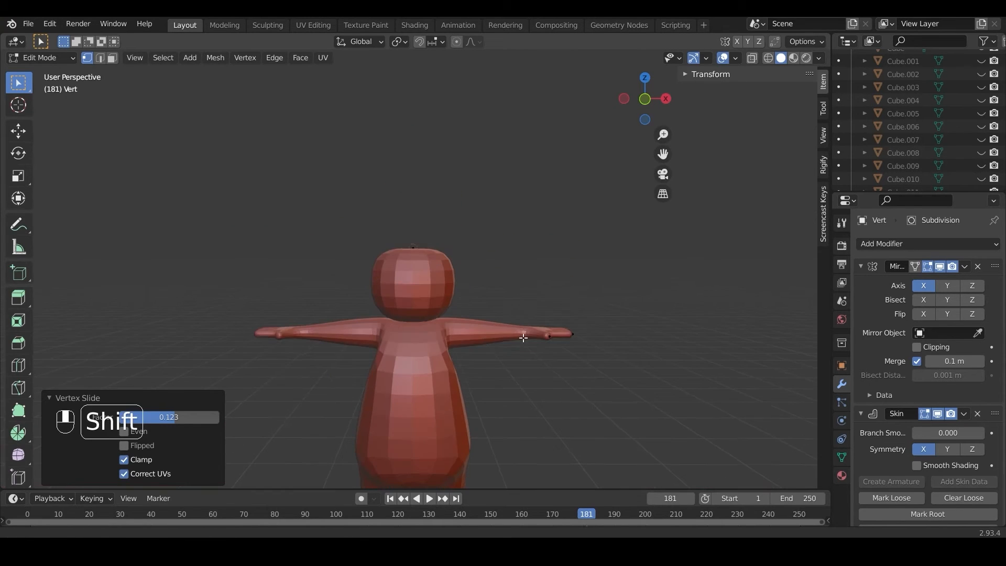
# Slide the head vertex just below the crown down along its edge by a factor of 0.055
pyautogui.click(752, 58)
pyautogui.scroll(6, 462, 229)
pyautogui.scroll(3, 381, 172)
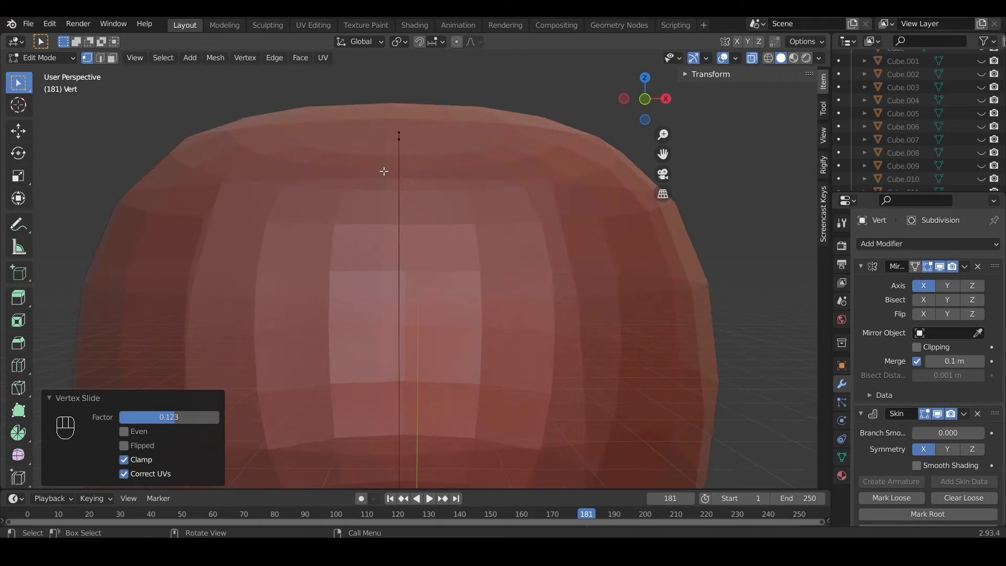
pyautogui.click(391, 95)
pyautogui.scroll(-3, 391, 119)
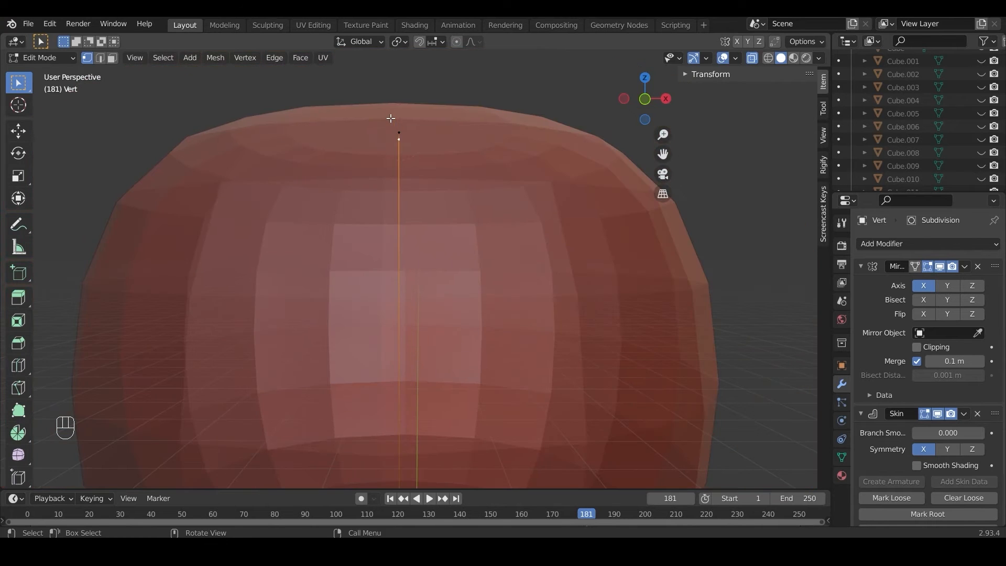
pyautogui.scroll(-3, 388, 179)
pyautogui.press('g')
pyautogui.press('g')
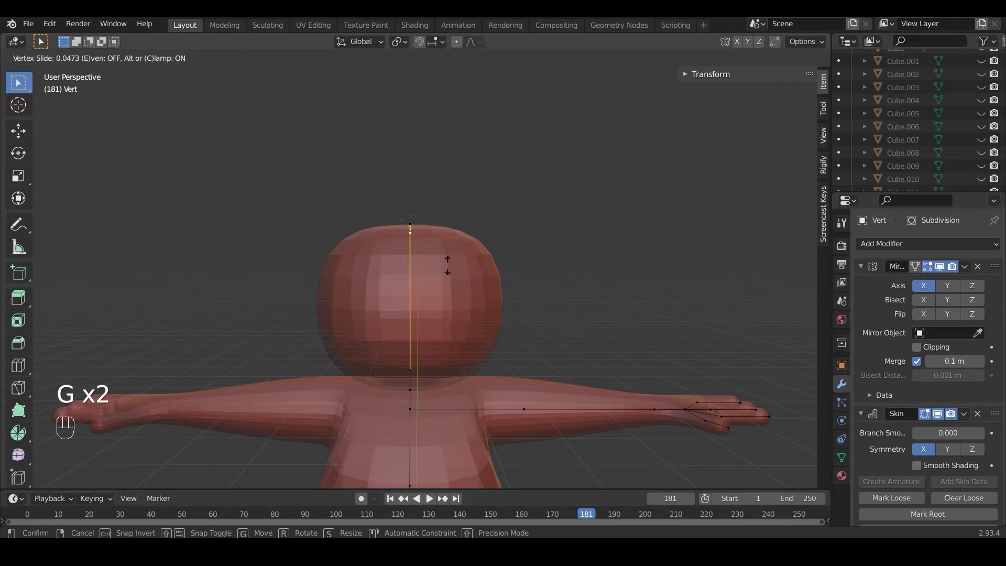
pyautogui.click(448, 263)
pyautogui.scroll(-4, 514, 230)
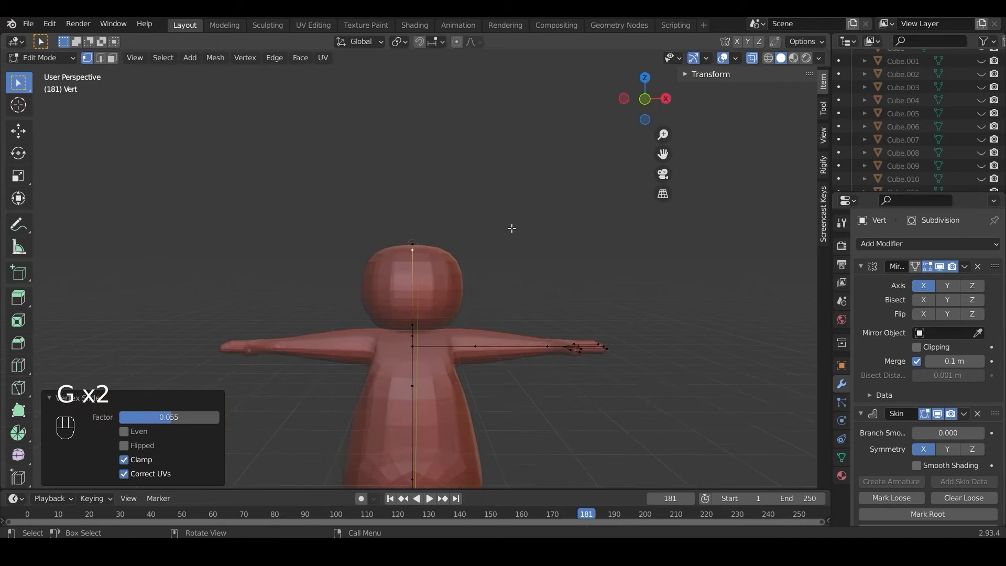
# Enable Smooth Shading in the Skin modifier and save the file
pyautogui.click(751, 60)
pyautogui.keyDown('shift'); pyautogui.moveTo(522, 324); pyautogui.dragTo(530, 202, button='middle'); pyautogui.keyUp('shift')
pyautogui.click(929, 465)
pyautogui.moveTo(513, 242); pyautogui.dragTo(675, 262, button='middle')
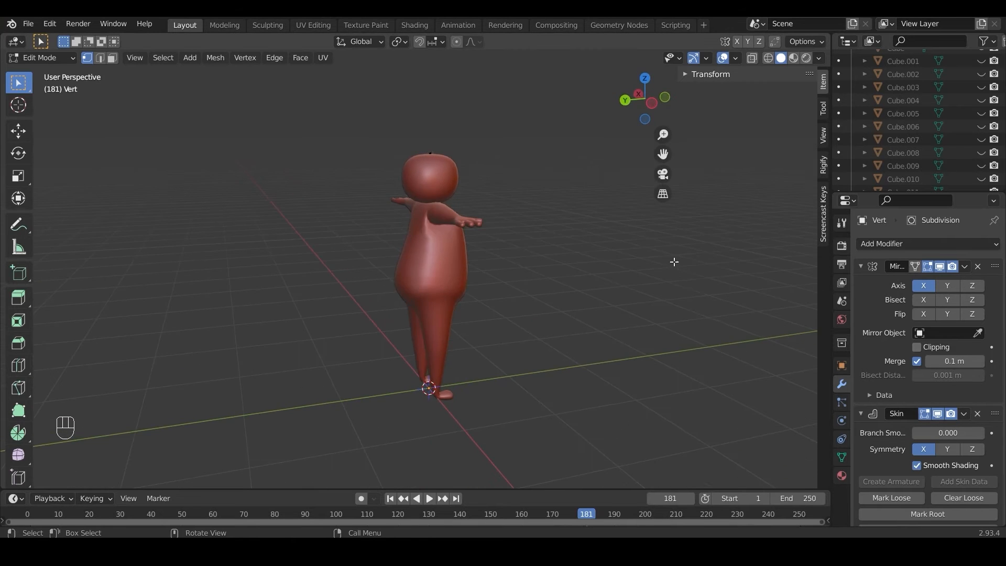
pyautogui.press('KP_1')
pyautogui.click(28, 24)
pyautogui.click(49, 112)
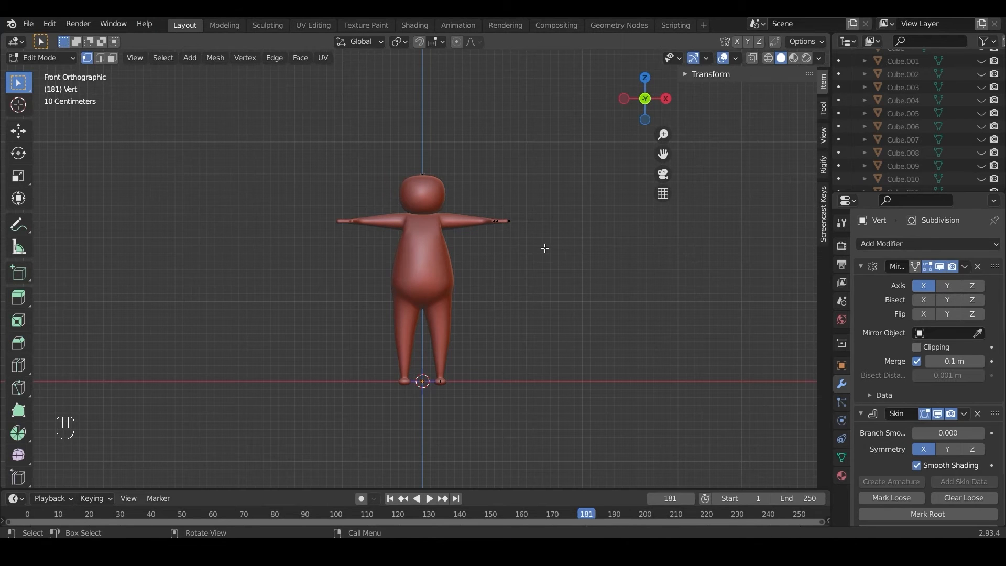
# Add two loop cuts without sliding to the rear finger's edge and two to the middle finger's edge
pyautogui.press('KP_7')
pyautogui.scroll(5, 503, 298)
pyautogui.keyDown('shift'); pyautogui.moveTo(510, 300); pyautogui.dragTo(290, 265, button='middle'); pyautogui.keyUp('shift')
pyautogui.click(753, 59)
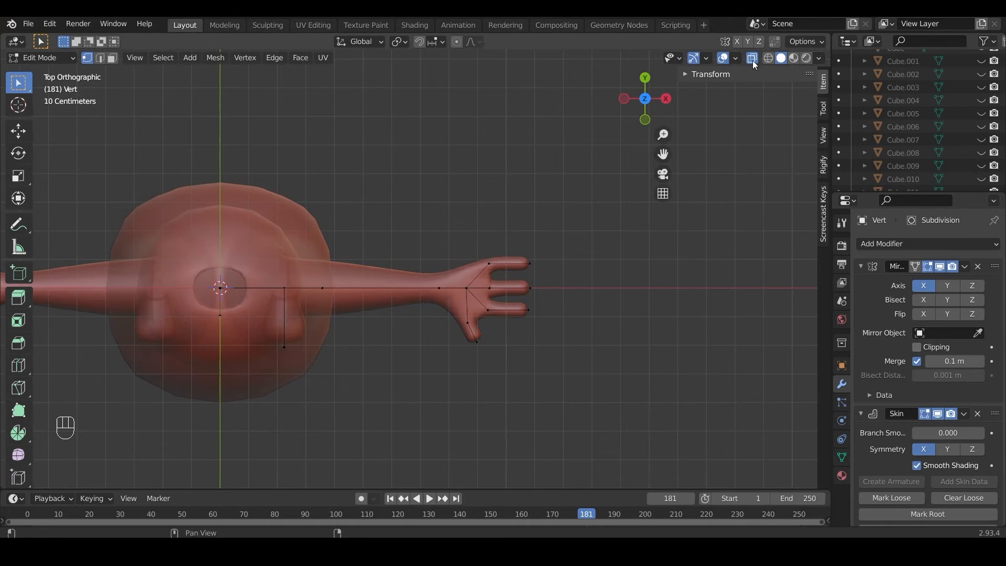
pyautogui.scroll(2, 540, 284)
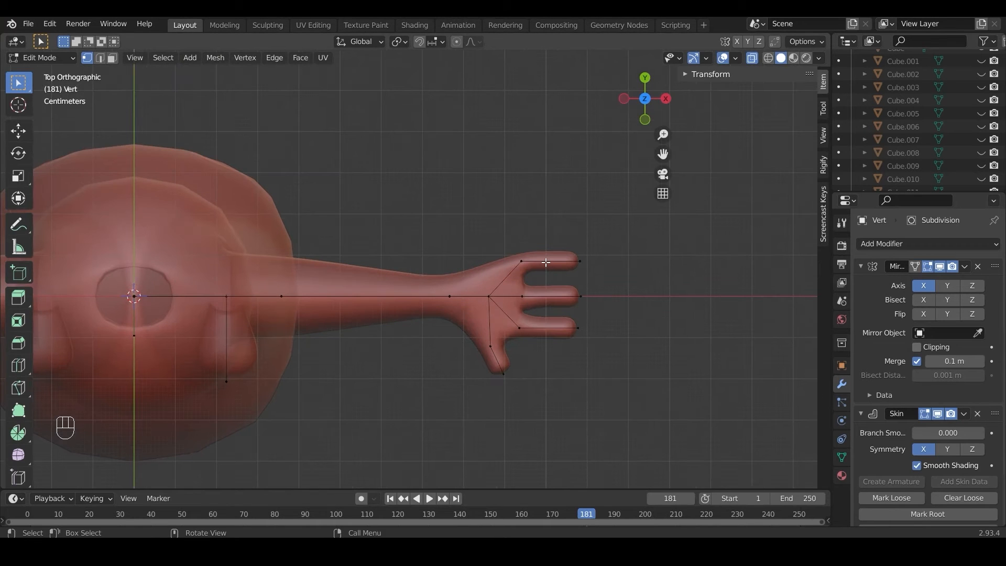
pyautogui.hotkey('ctrl', 'r')
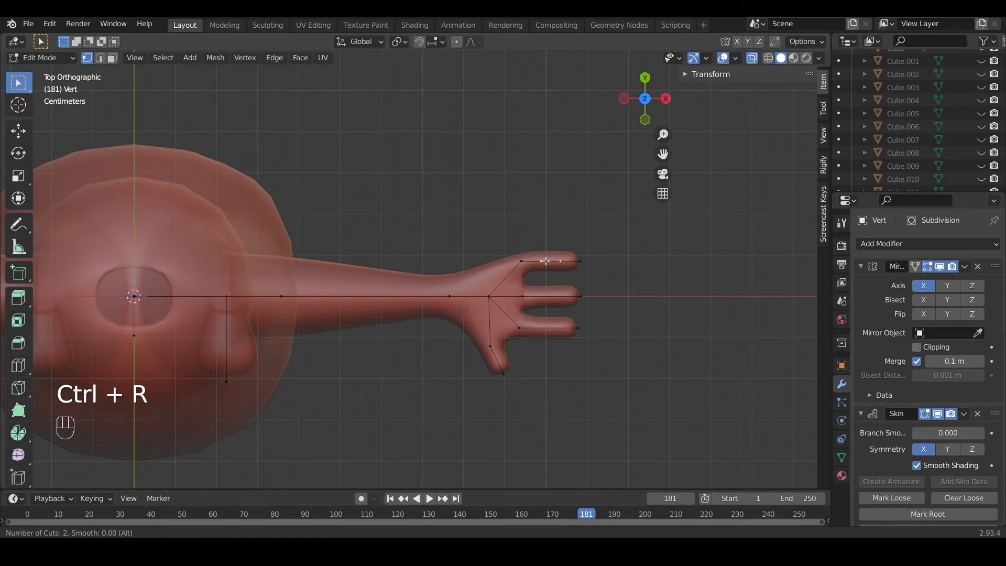
pyautogui.click(546, 261)
pyautogui.rightClick(546, 261)
pyautogui.hotkey('ctrl', 'r')
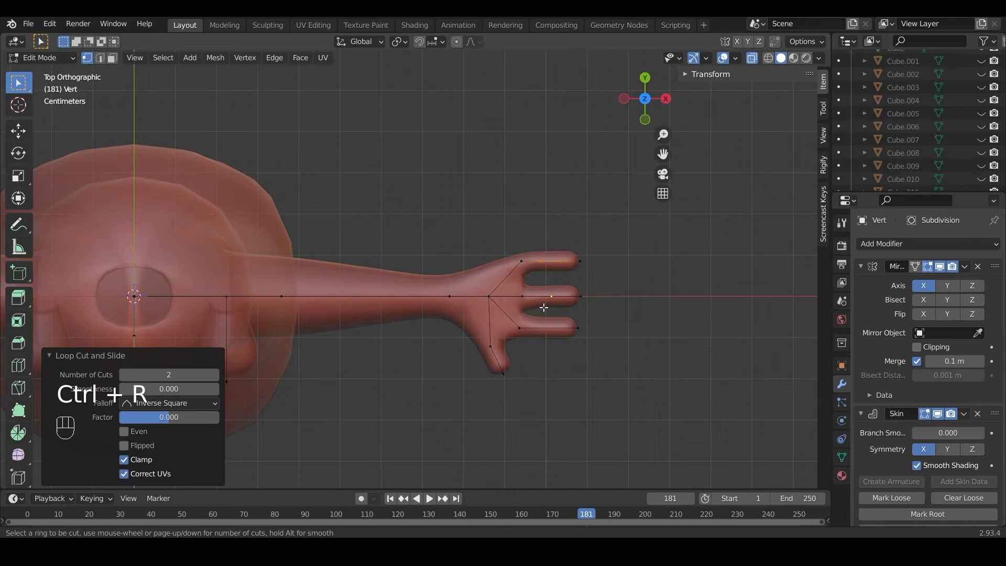
pyautogui.click(545, 297)
pyautogui.rightClick(546, 297)
# Set the Screencast Keys overlay's alignment to Center, clear the vertex selection and hide the sidebar
pyautogui.press('n')
pyautogui.press('n')
pyautogui.click(823, 212)
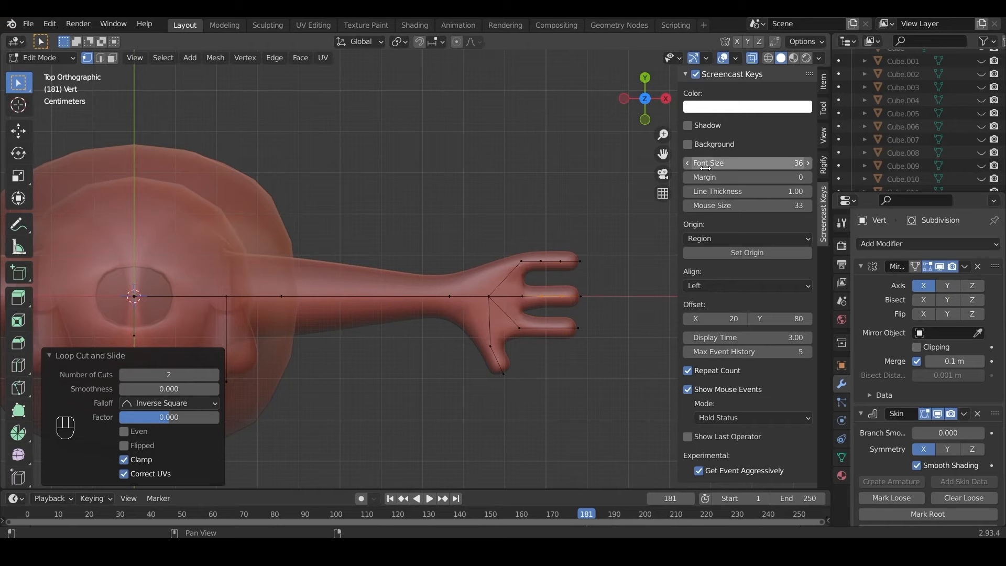
pyautogui.click(712, 285)
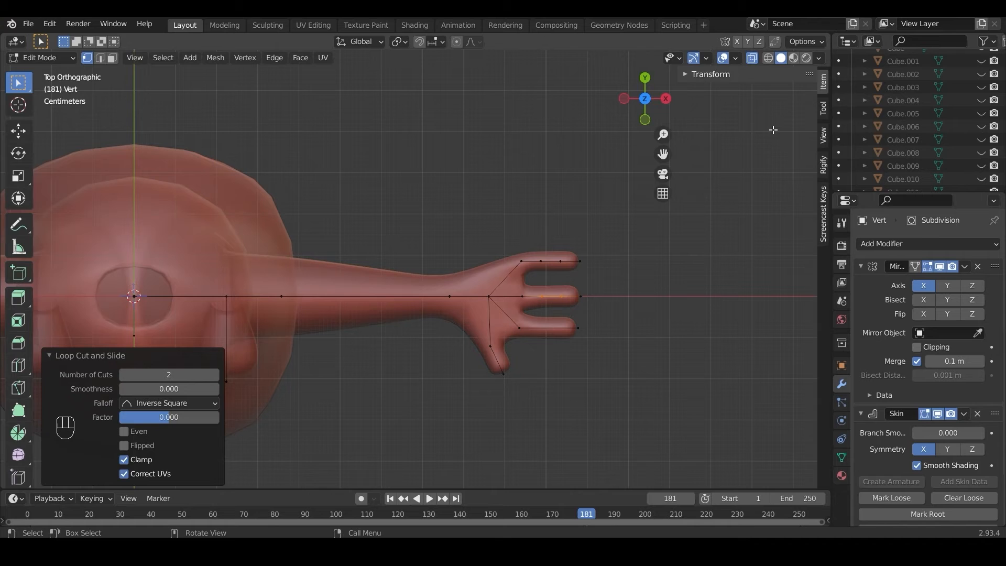
pyautogui.press('n')
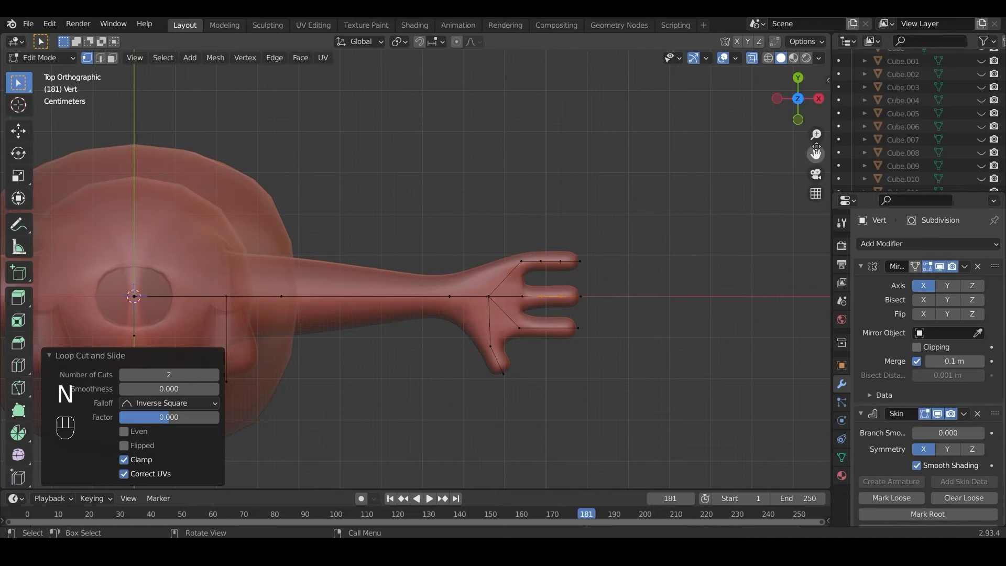
pyautogui.press('n')
pyautogui.click(826, 207)
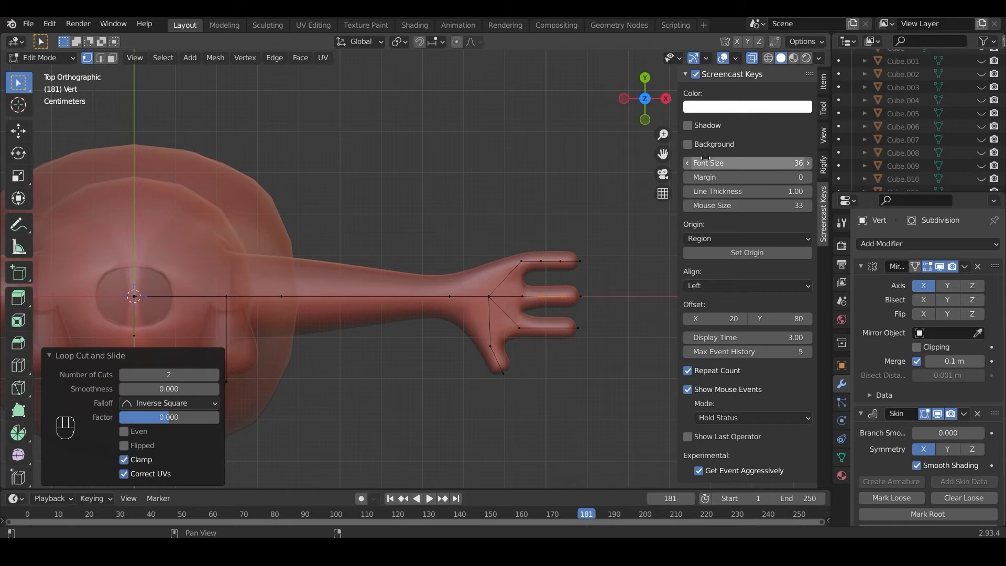
pyautogui.click(712, 285)
pyautogui.click(706, 317)
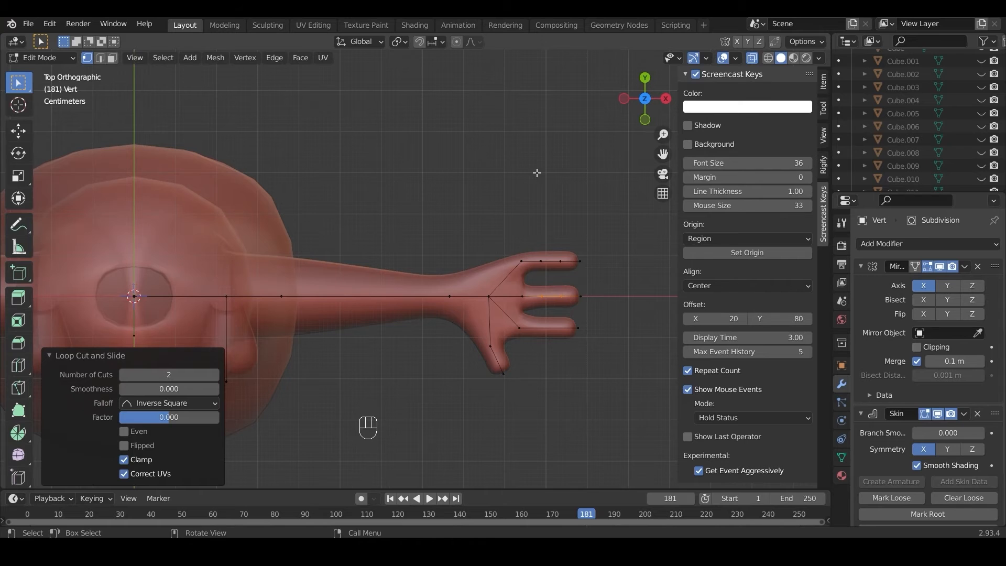
pyautogui.click(553, 156)
pyautogui.press('n')
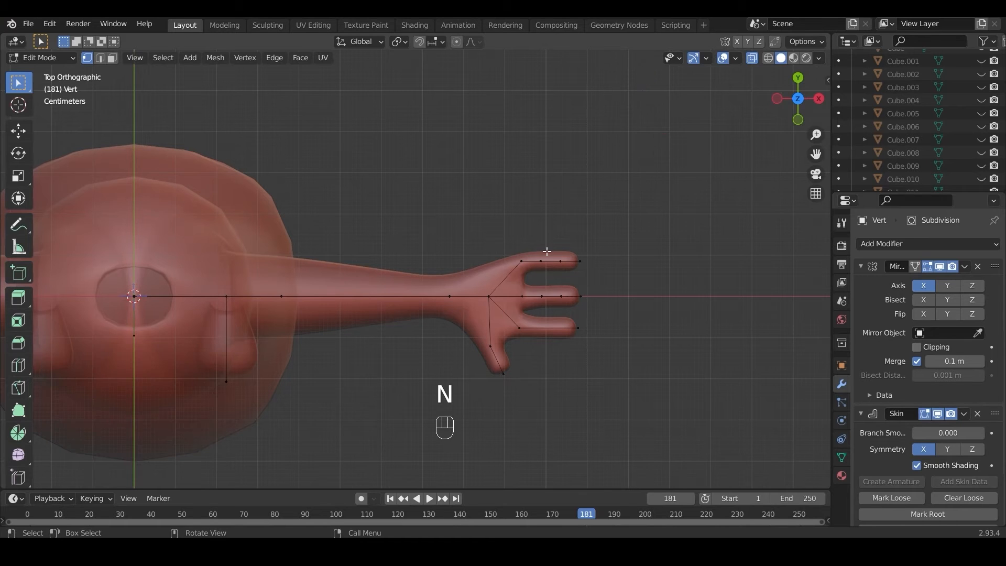
# Add two loop cuts to the edge of the front finger beside the thumb and deselect the vertices
pyautogui.hotkey('ctrl', 'r')
pyautogui.click(540, 328)
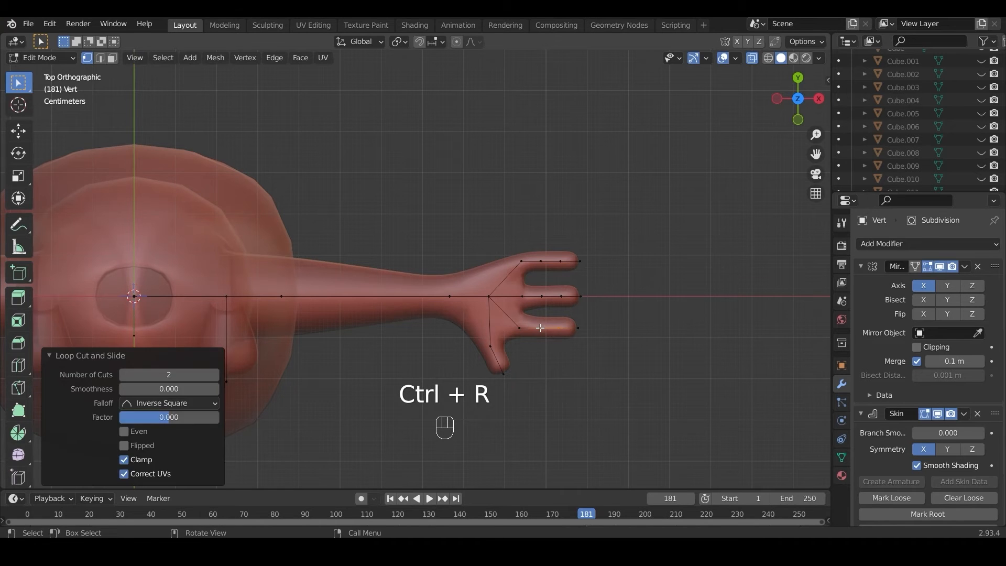
pyautogui.click(663, 258)
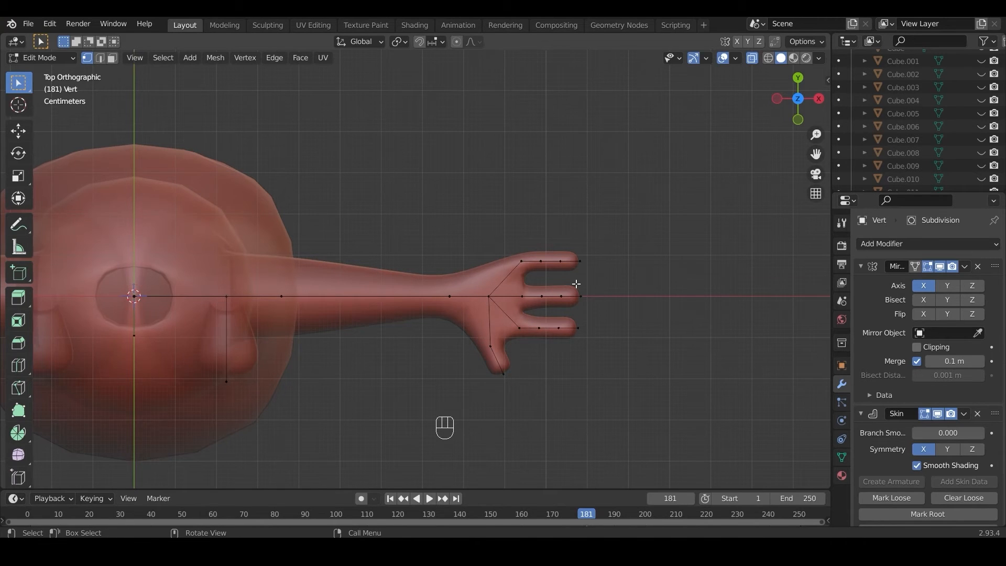
# Leave Edit Mode on the figure and add a UV sphere with a 1 m radius at the origin
pyautogui.scroll(-1, 576, 283)
pyautogui.press('KP_1')
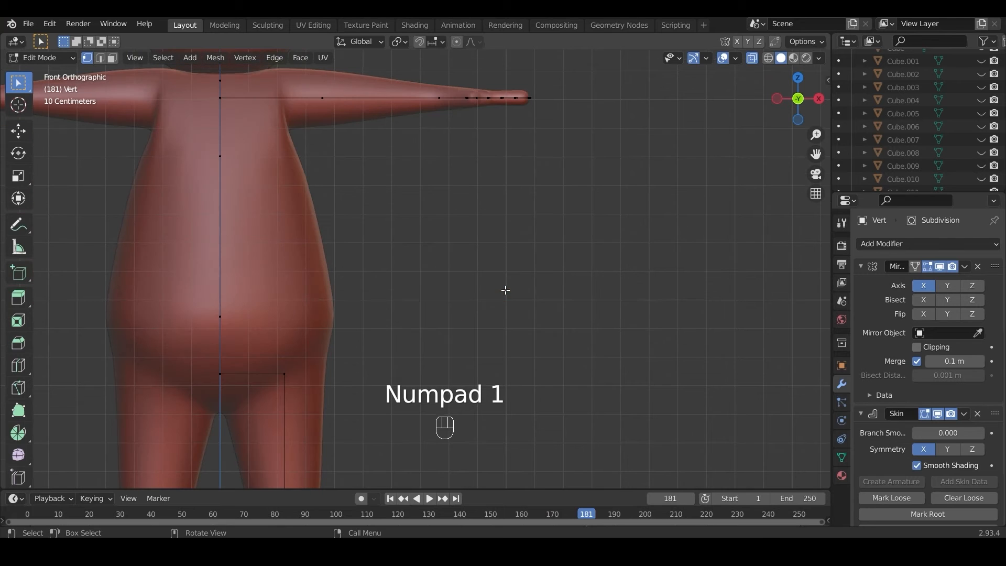
pyautogui.keyDown('shift'); pyautogui.moveTo(512, 212); pyautogui.dragTo(602, 321, button='middle'); pyautogui.keyUp('shift')
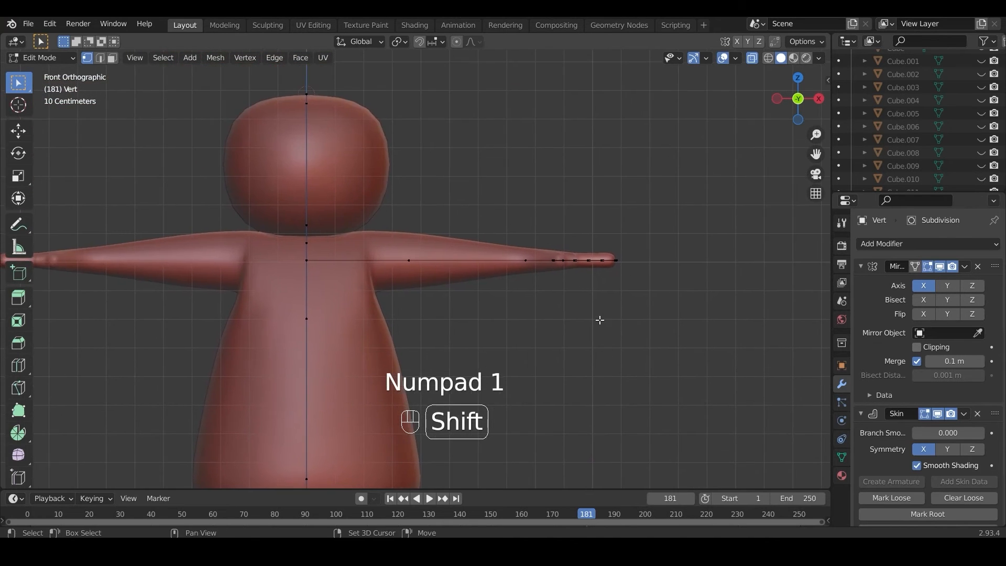
pyautogui.scroll(-5, 501, 306)
pyautogui.keyDown('shift'); pyautogui.moveTo(501, 305); pyautogui.dragTo(598, 238, button='middle'); pyautogui.keyUp('shift')
pyautogui.scroll(-1, 600, 242)
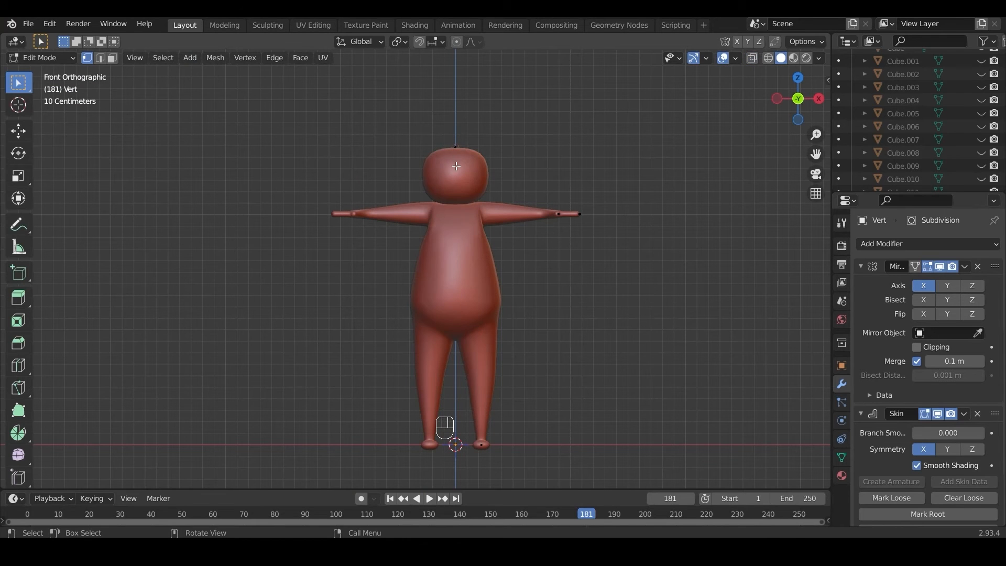
pyautogui.press('Tab')
pyautogui.hotkey('shift', 'a')
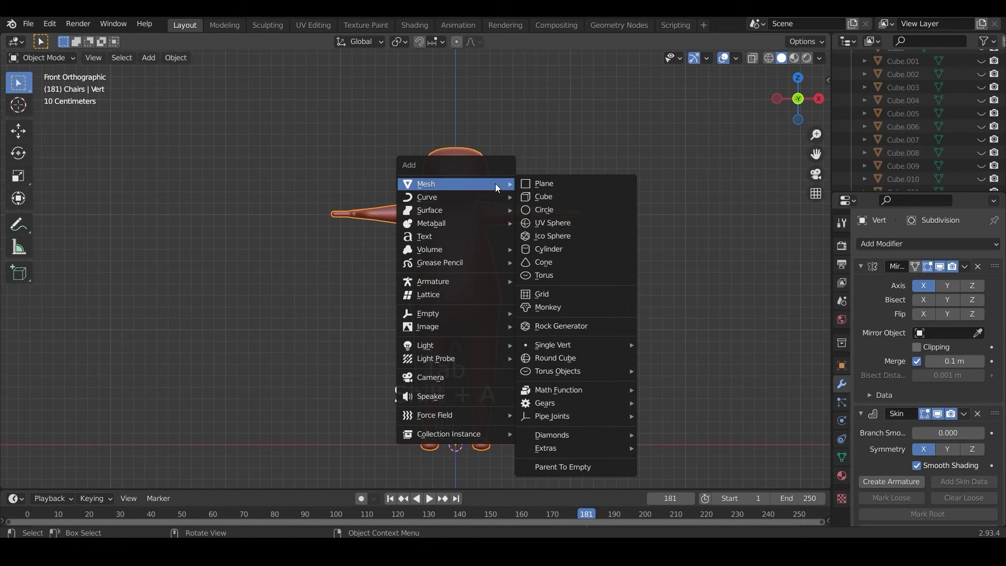
pyautogui.click(552, 221)
# Raise the sphere along the global Z axis in two moves until its centre sits just above the head
pyautogui.press('g')
pyautogui.press('z')
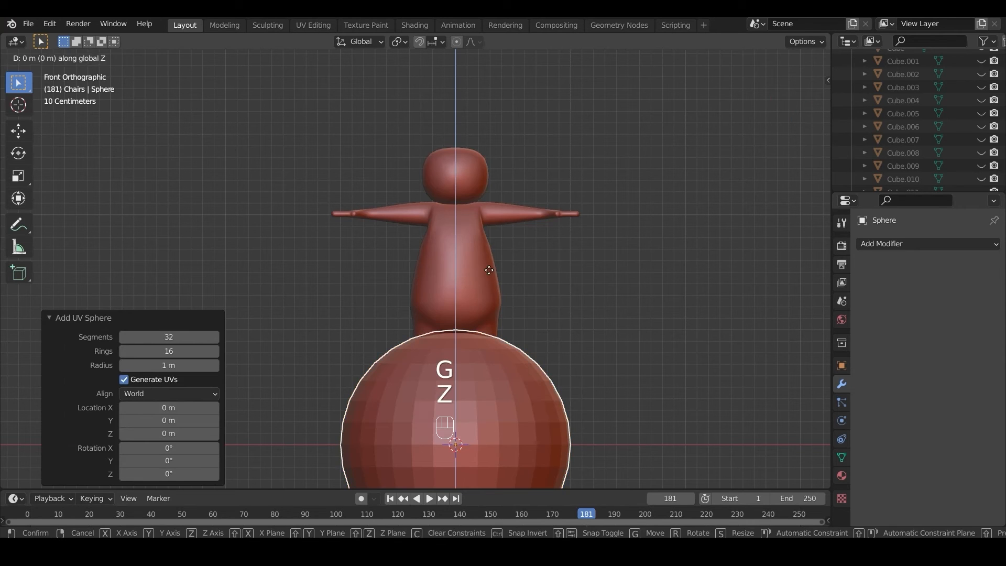
pyautogui.click(485, 105)
pyautogui.press('g')
pyautogui.press('z')
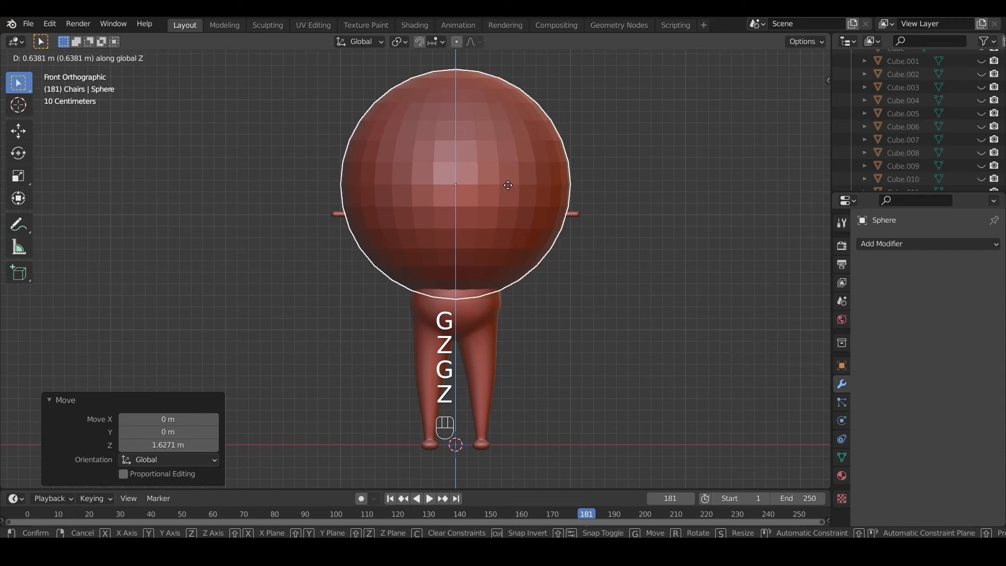
pyautogui.click(518, 183)
# In Edit Mode, scale the sphere's mesh to about 0.147 and lower it about 0.14 m along Z onto the head
pyautogui.press('Tab')
pyautogui.press('s')
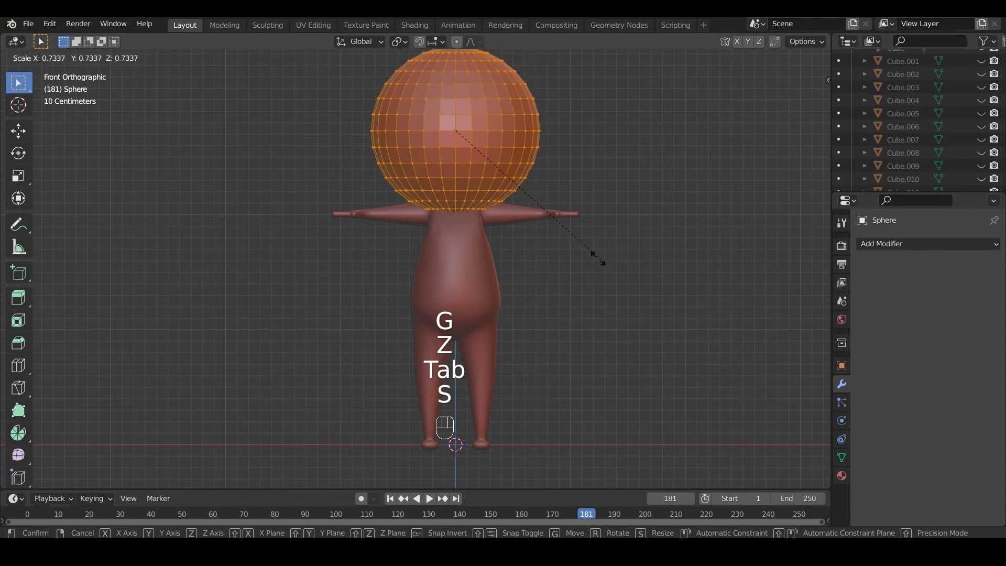
pyautogui.click(488, 154)
pyautogui.press('g')
pyautogui.press('z')
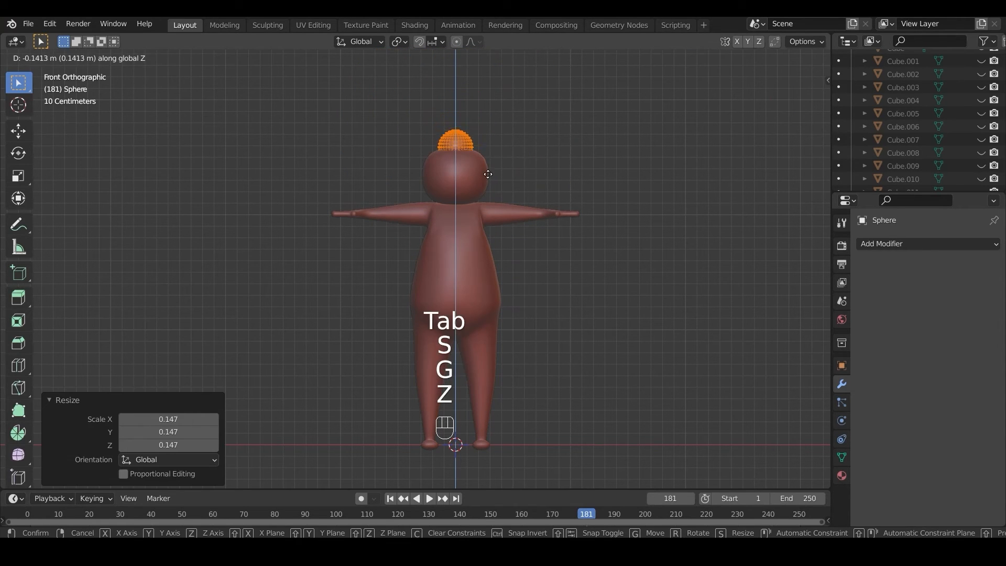
pyautogui.click(503, 165)
# Move the small sphere about 0.178 m along X as an ear and flatten it along Y to about 0.316
pyautogui.press('g')
pyautogui.press('x')
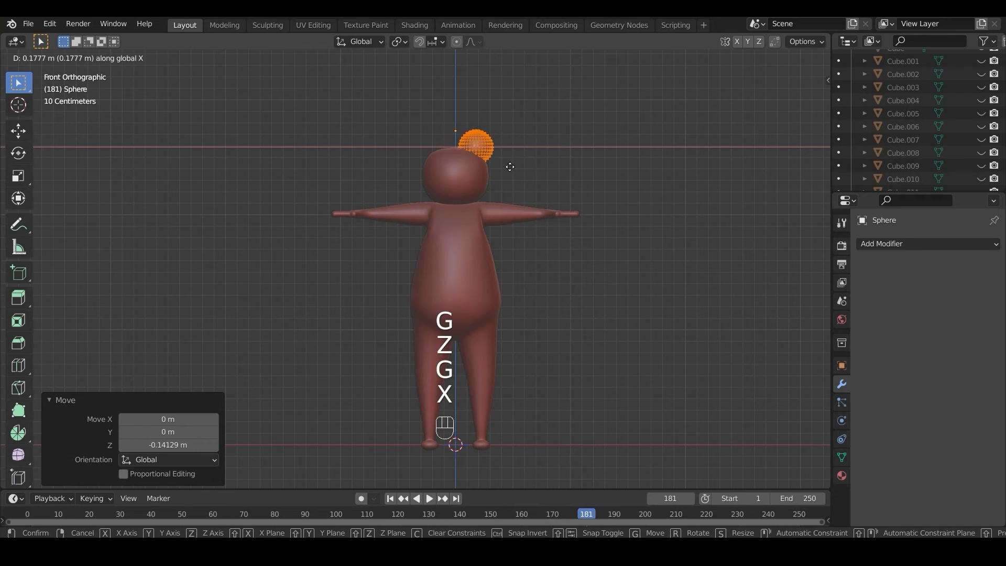
pyautogui.click(510, 166)
pyautogui.press('KP_3')
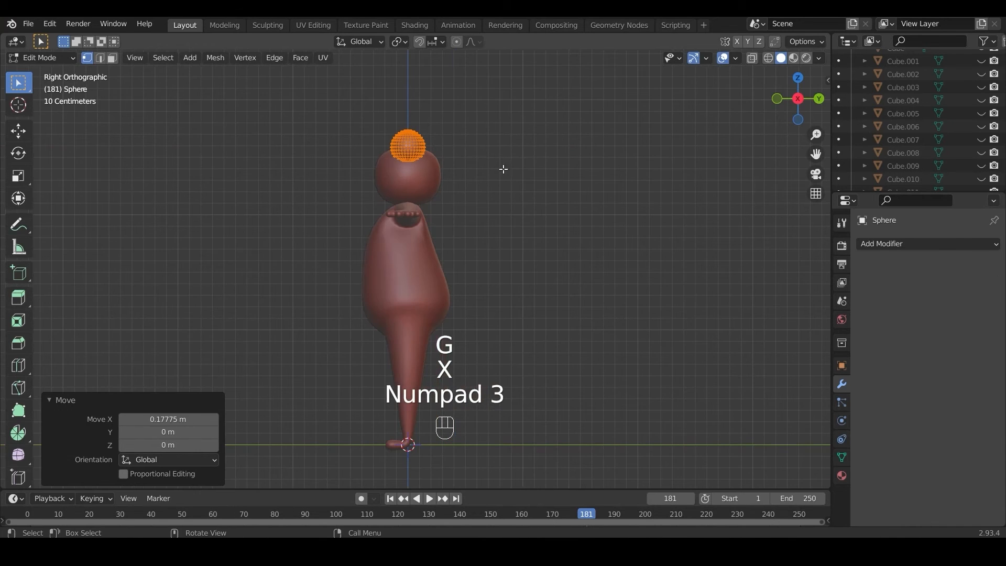
pyautogui.press('s')
pyautogui.press('y')
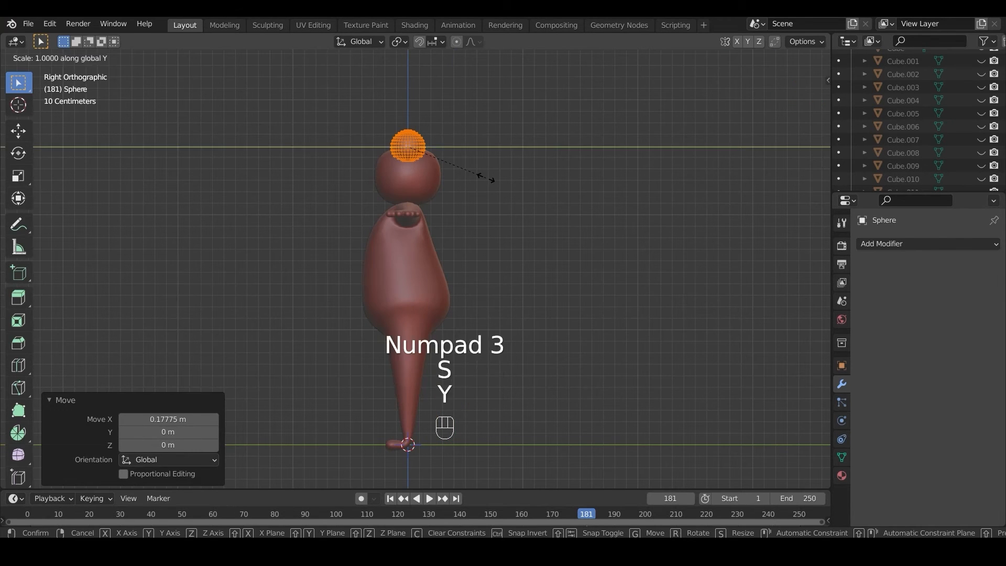
pyautogui.click(433, 155)
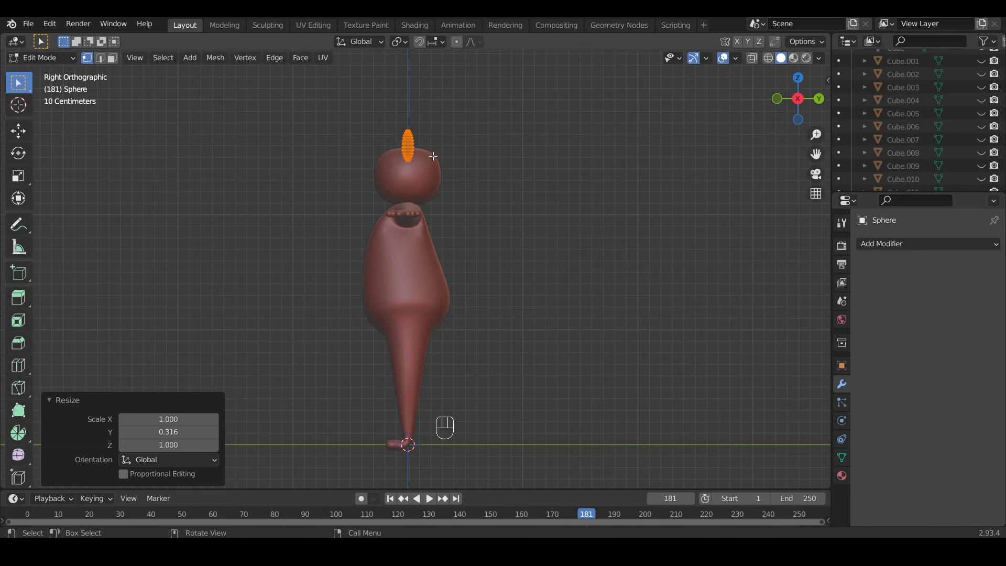
# Narrow the ear along the X axis to about 0.81 of its width
pyautogui.press('KP_1')
pyautogui.press('shift')
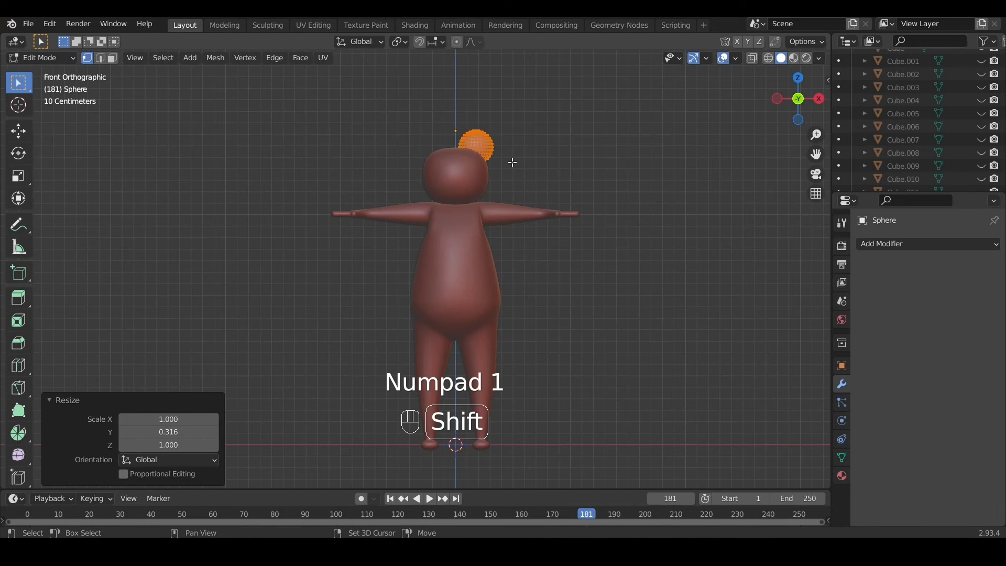
pyautogui.keyDown('shift'); pyautogui.moveTo(513, 162); pyautogui.dragTo(449, 309, button='middle'); pyautogui.keyUp('shift')
pyautogui.scroll(4, 491, 251)
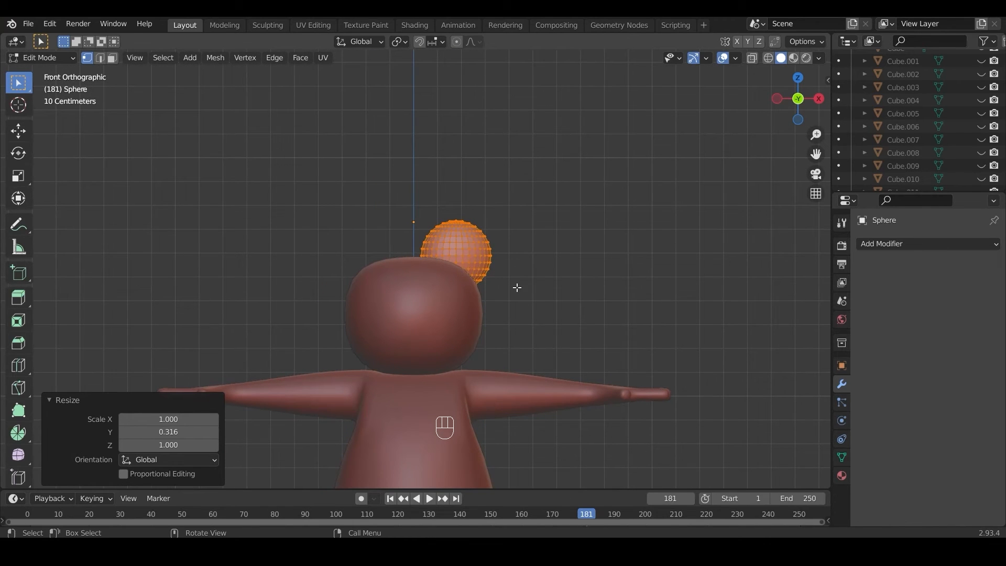
pyautogui.press('s')
pyautogui.press('x')
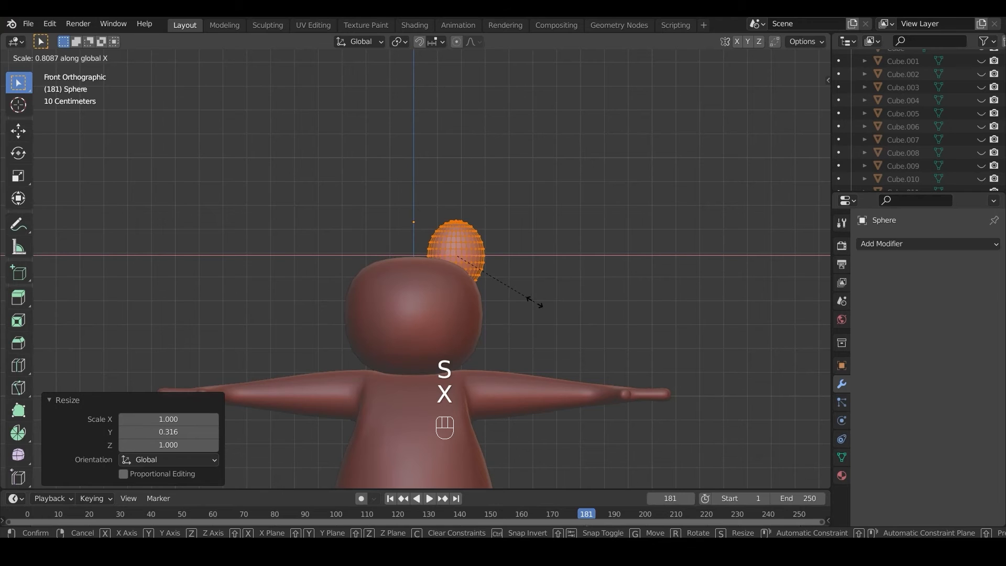
pyautogui.click(534, 302)
pyautogui.press('r')
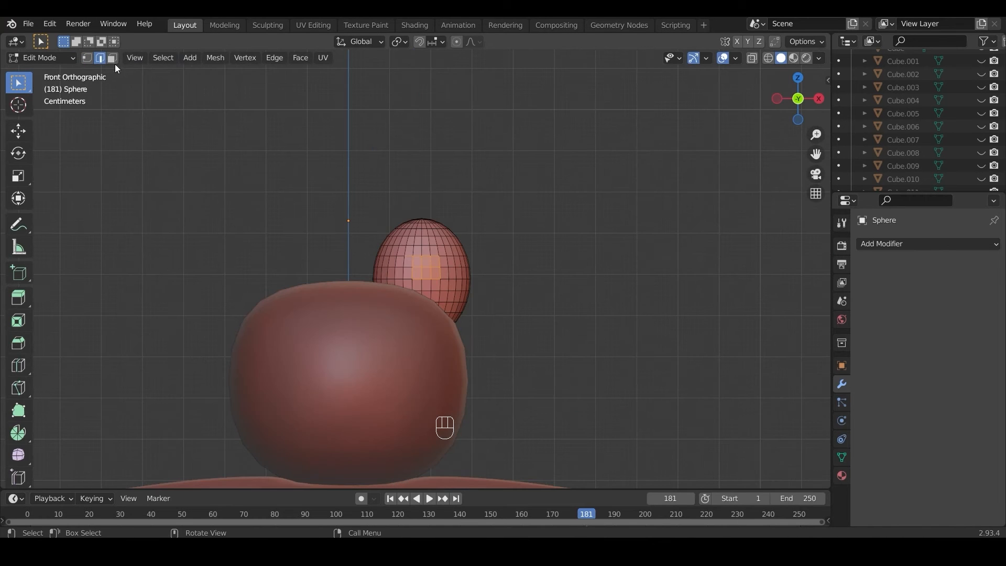
# Switch to face selection, select a rounded rectangular block of faces on the ear's front and turn on X-ray
pyautogui.click(113, 60)
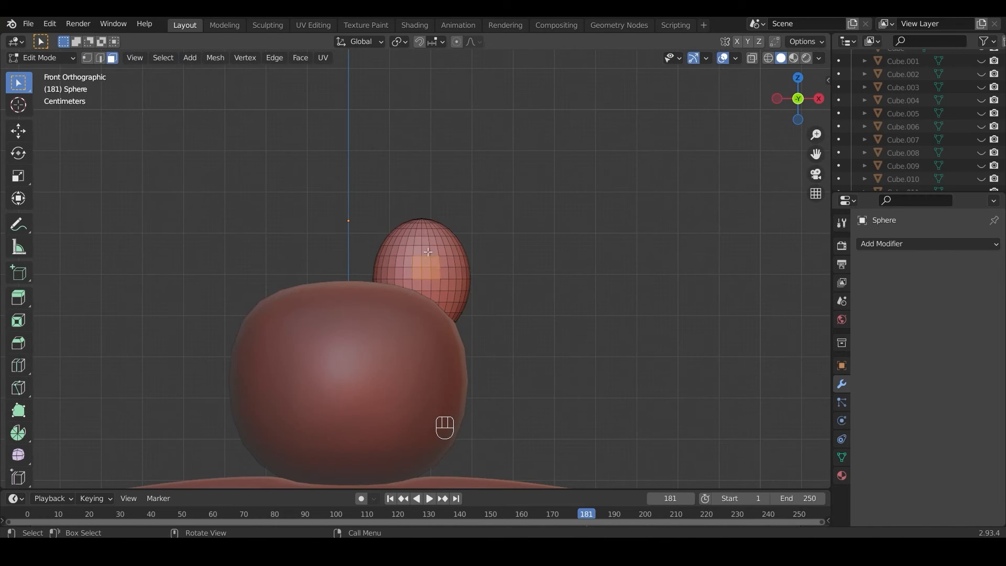
pyautogui.moveTo(410, 240); pyautogui.dragTo(445, 296)
pyautogui.press('shift')
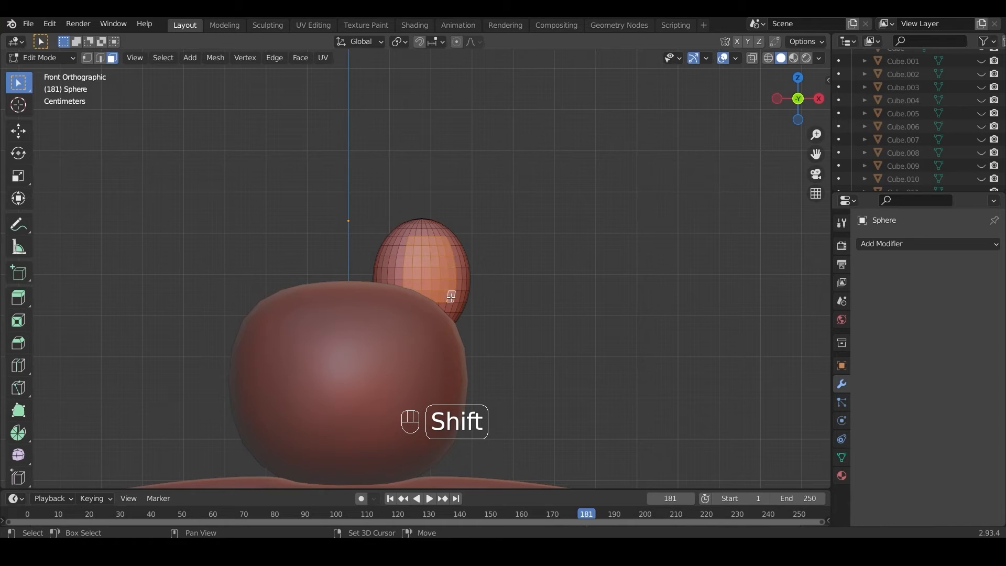
pyautogui.press('shift')
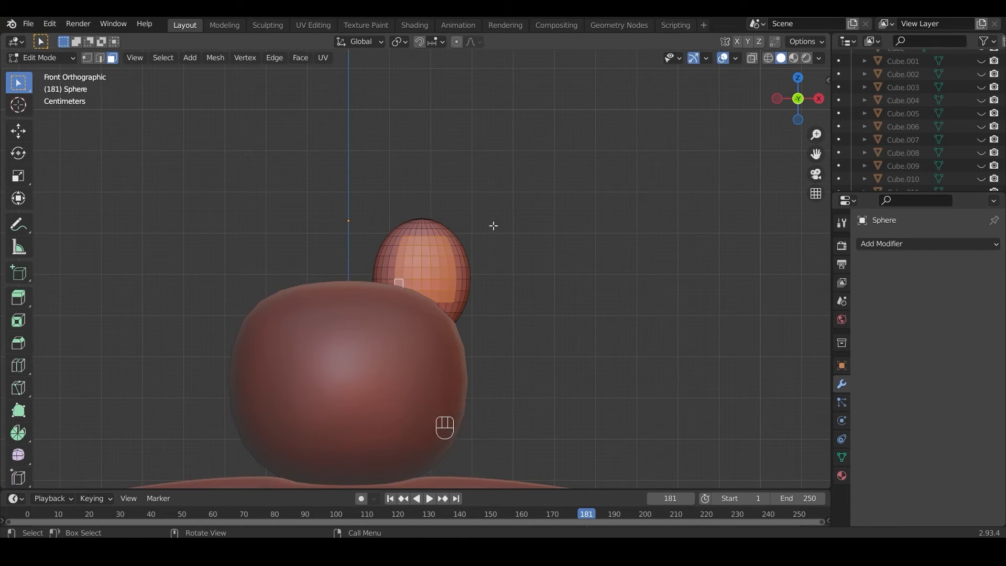
pyautogui.click(752, 58)
pyautogui.press('shift')
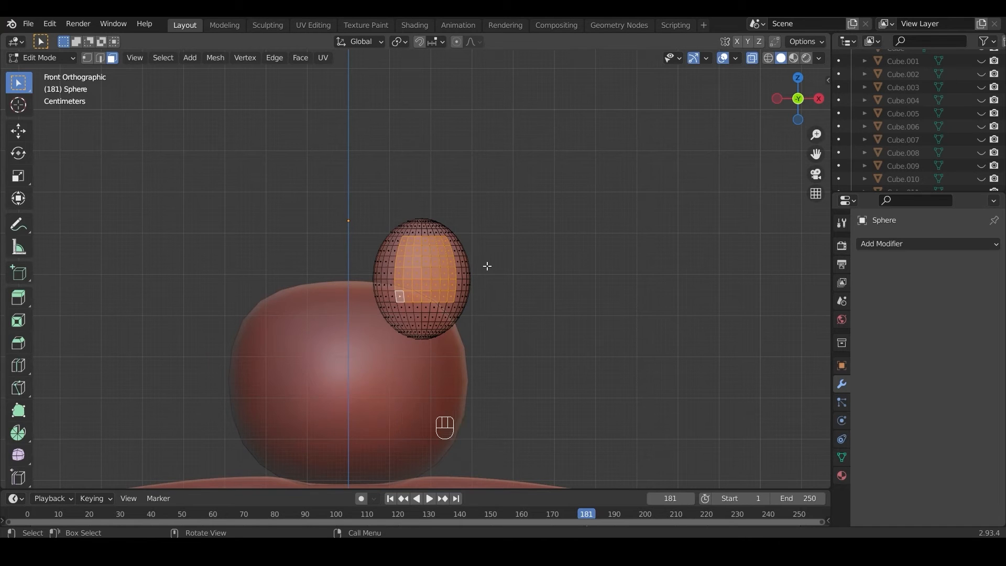
# Extrude the selected front faces about 0.013 m along Y into the ear to form a recess
pyautogui.press('KP_3')
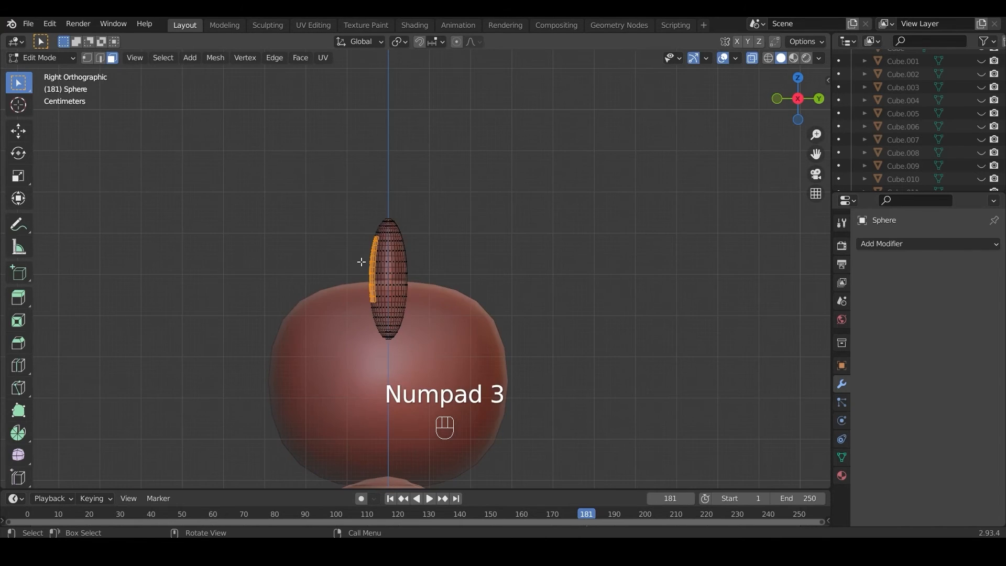
pyautogui.press('e')
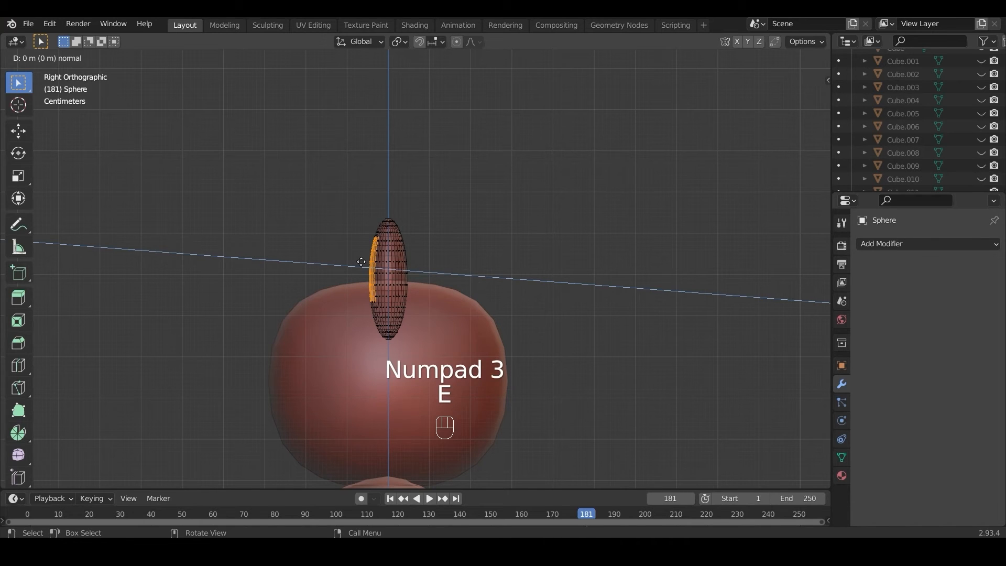
pyautogui.press('y')
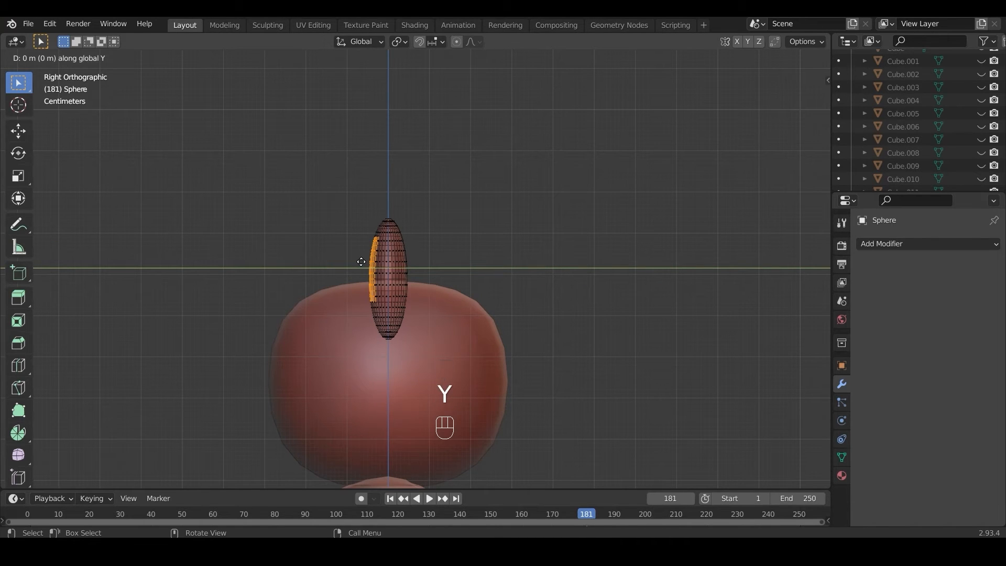
pyautogui.click(366, 262)
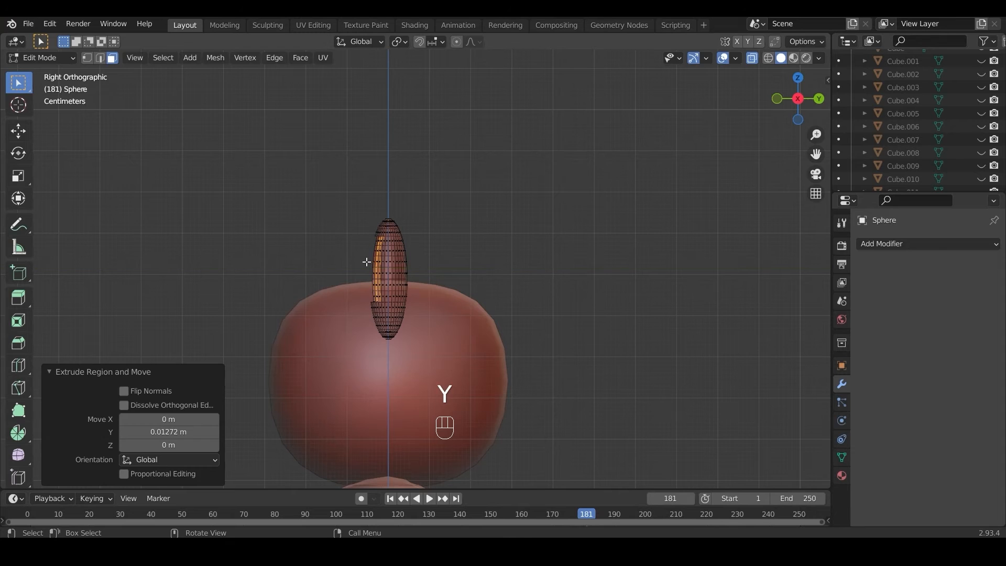
# Return to Object Mode, turn off X-ray and apply Shade Smooth to the ear
pyautogui.press('Tab')
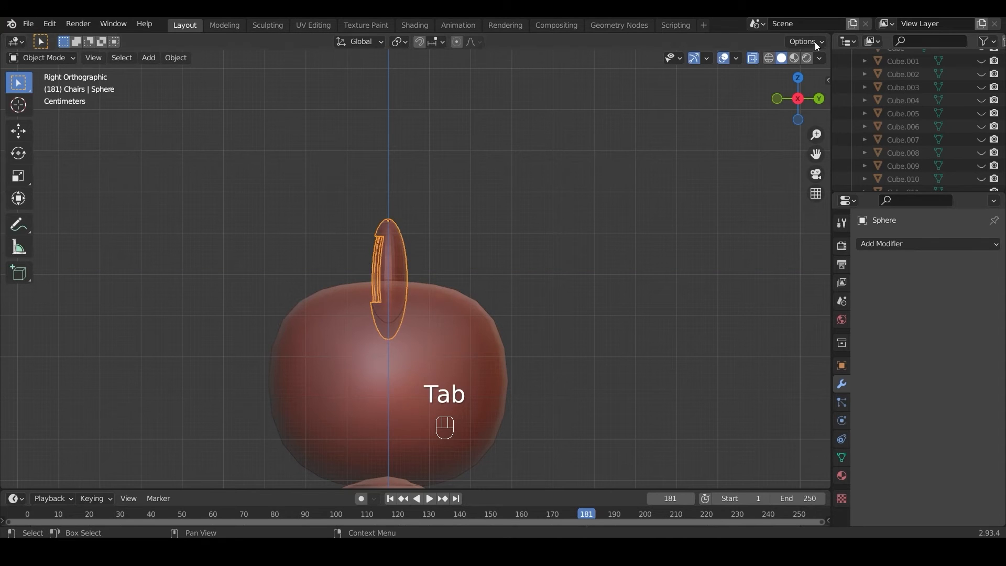
pyautogui.click(753, 58)
pyautogui.press('KP_1')
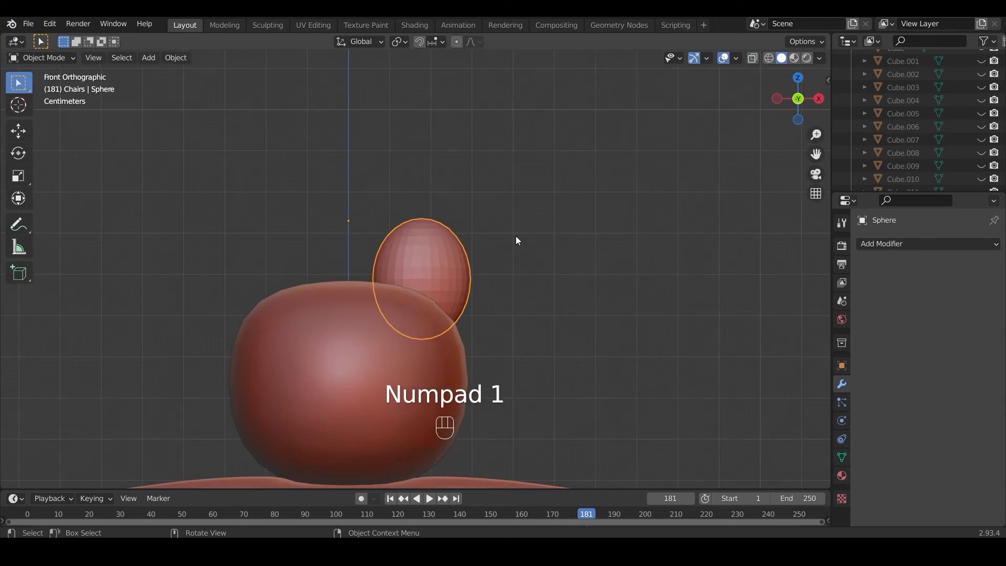
pyautogui.moveTo(517, 239)
pyautogui.mouseDown(button='middle')
pyautogui.moveTo(503, 312)
pyautogui.moveTo(474, 315)
pyautogui.moveTo(519, 220)
pyautogui.moveTo(526, 251)
pyautogui.moveTo(511, 231)
pyautogui.mouseUp(button='middle')
pyautogui.rightClick(493, 249)
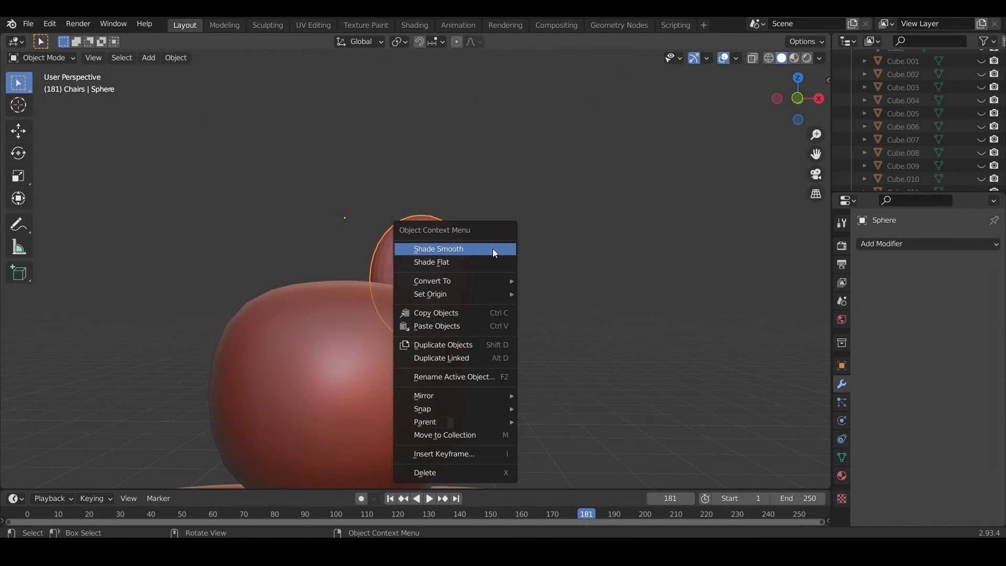
pyautogui.click(495, 253)
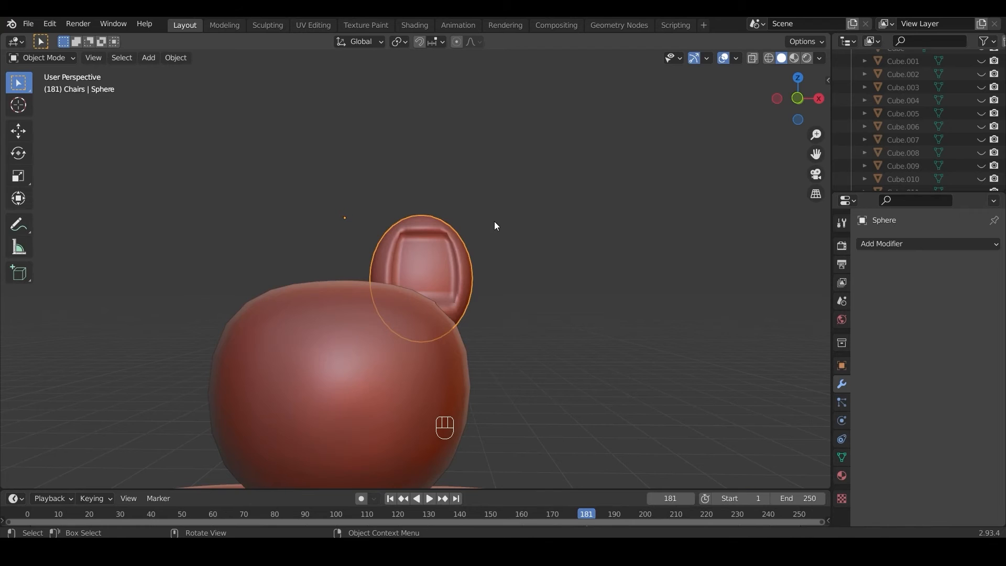
# Put the ear in Sculpt Mode, show the tool names, choose the Grab brush and turn on X-ray
pyautogui.press('KP_1')
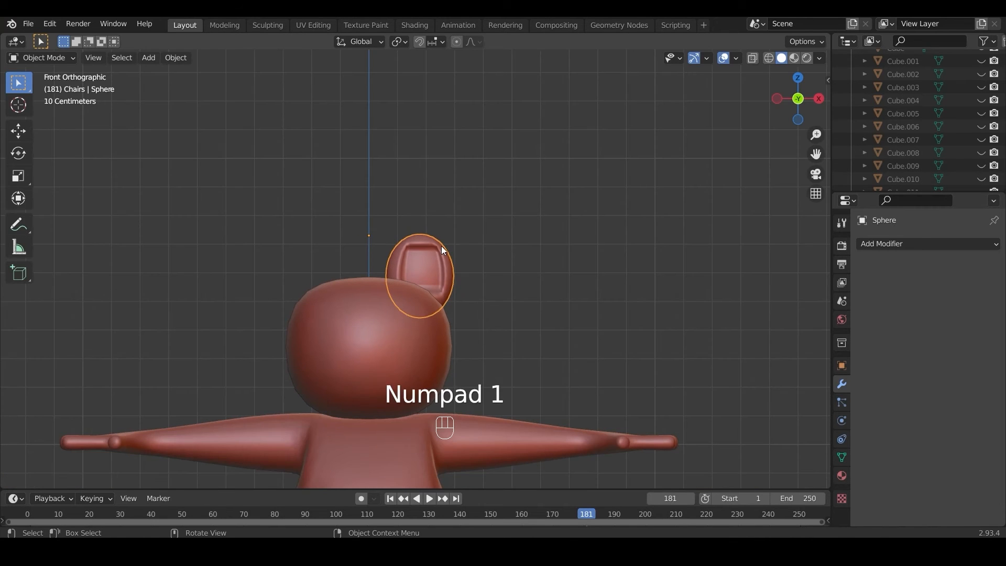
pyautogui.click(58, 57)
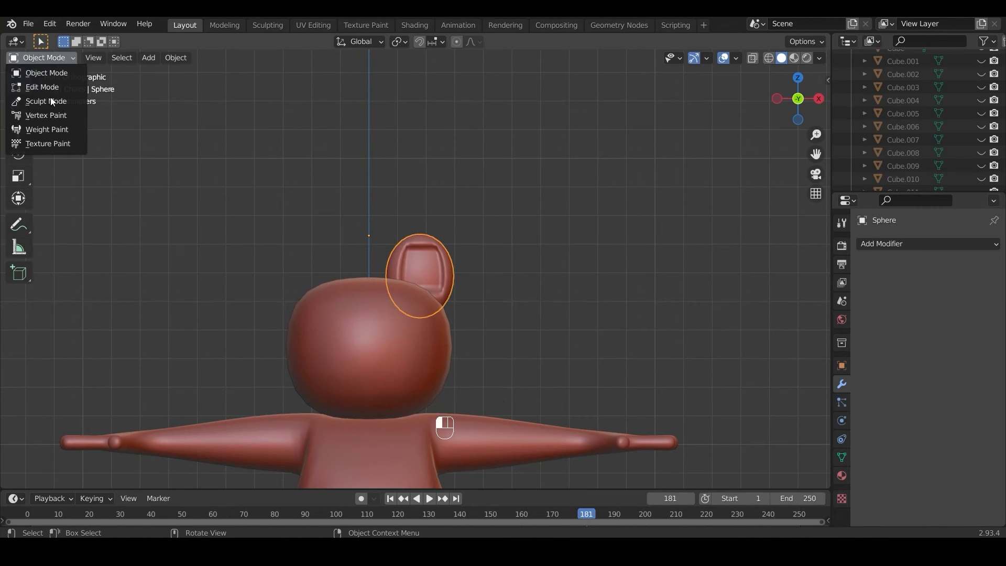
pyautogui.click(68, 101)
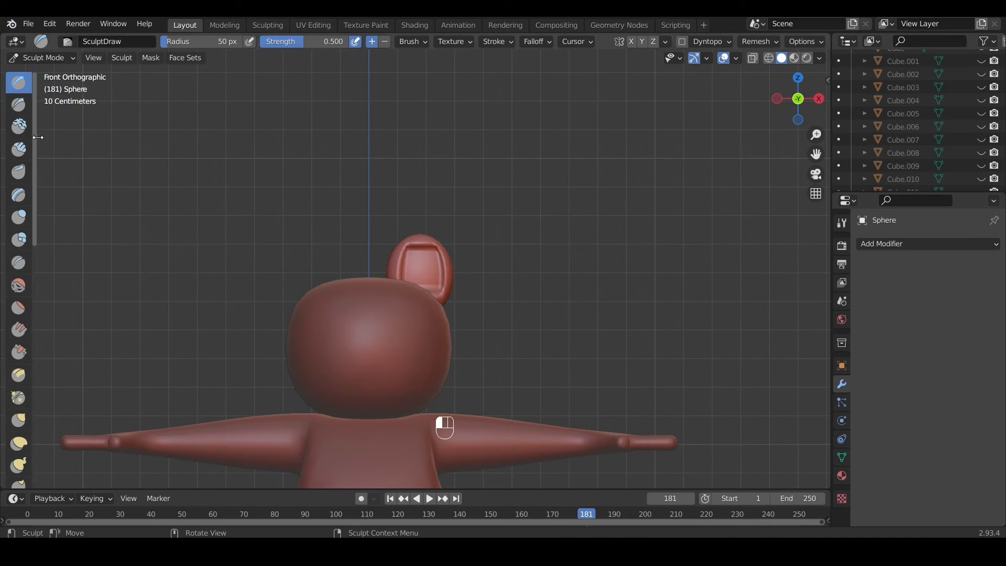
pyautogui.moveTo(36, 136); pyautogui.dragTo(105, 137)
pyautogui.click(31, 419)
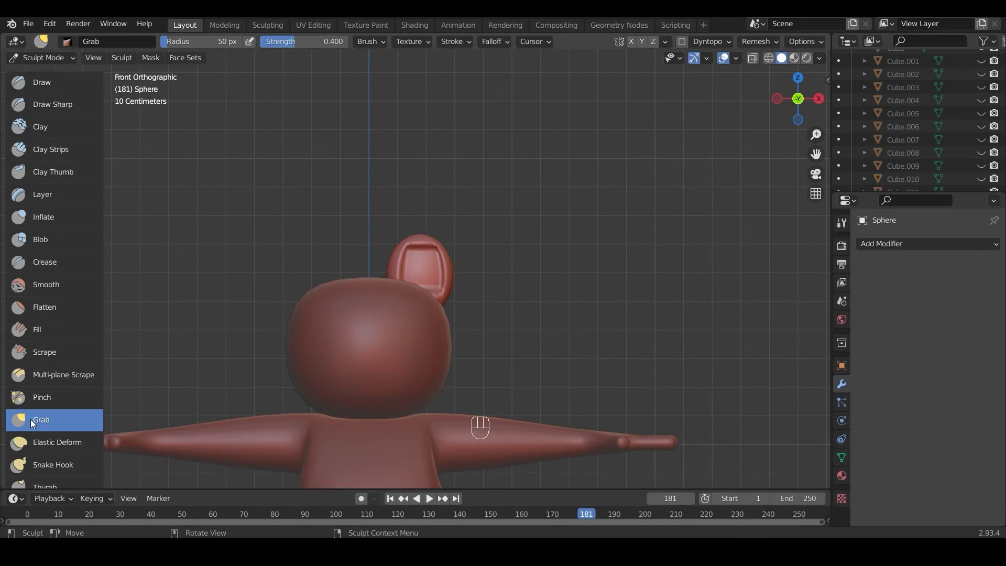
pyautogui.click(753, 59)
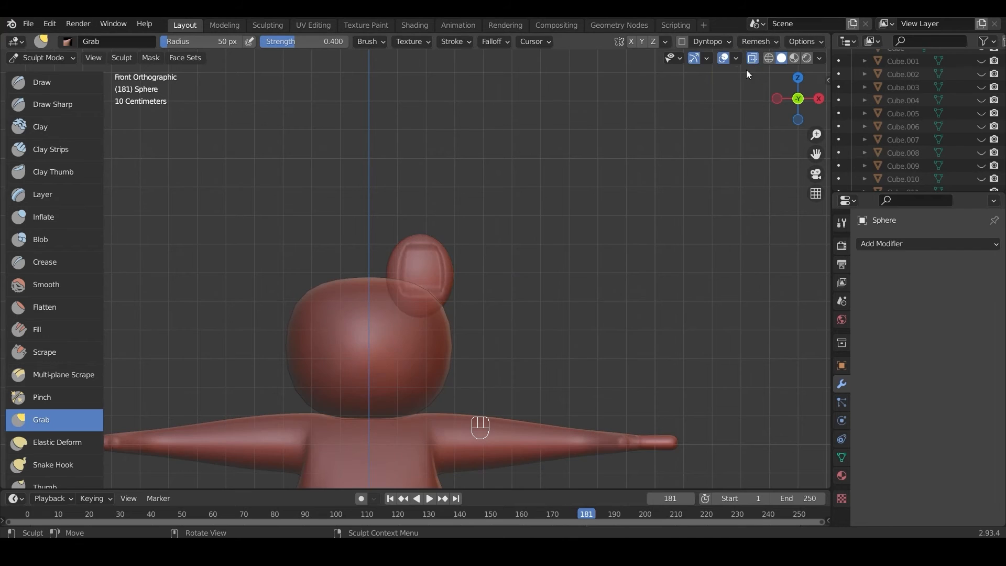
# Set the Grab brush radius to 90 px and sculpt the ear into a tapered shape with a flatter base and a raised tip
pyautogui.press('f')
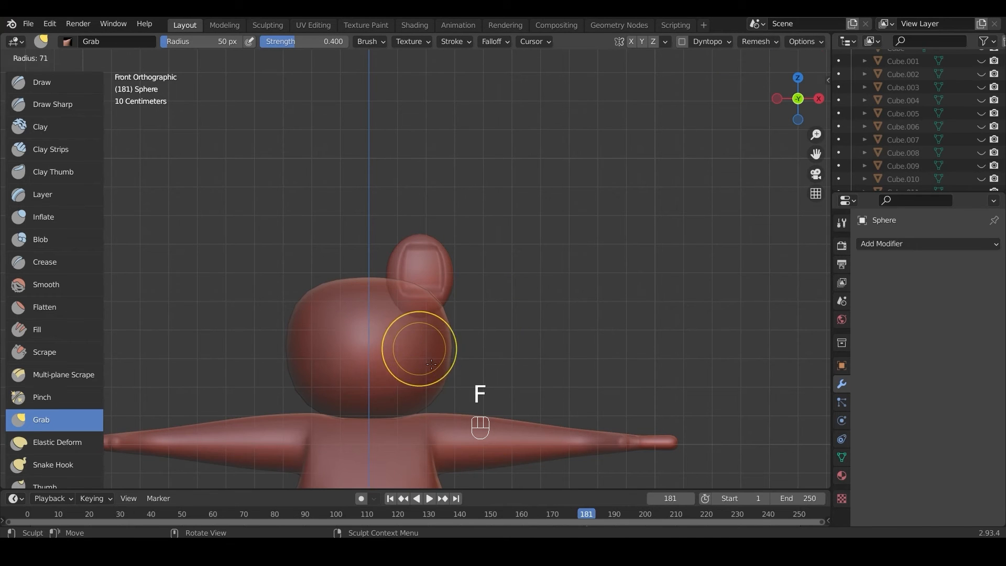
pyautogui.click(428, 367)
pyautogui.moveTo(419, 358); pyautogui.dragTo(418, 346)
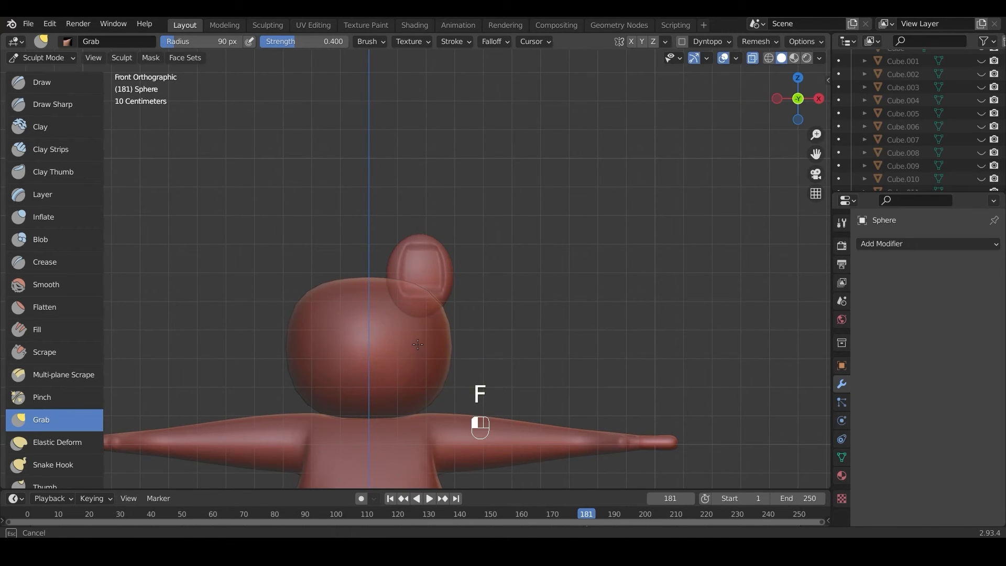
pyautogui.moveTo(427, 289)
pyautogui.mouseDown()
pyautogui.moveTo(414, 316)
pyautogui.moveTo(409, 303)
pyautogui.mouseUp()
pyautogui.moveTo(406, 292); pyautogui.dragTo(406, 288)
pyautogui.moveTo(419, 229); pyautogui.dragTo(419, 200)
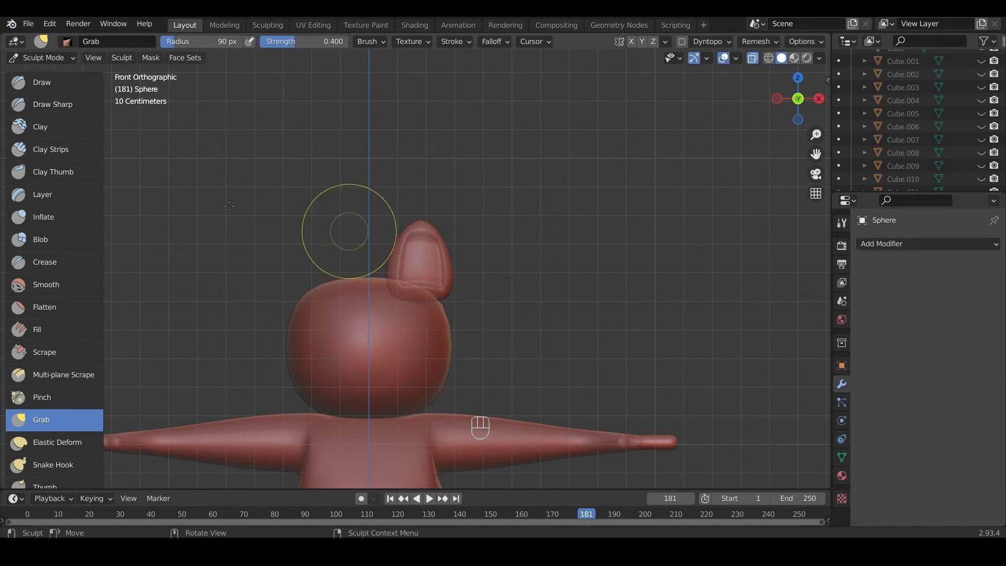
# Return to Object Mode and set the ear's origin to its geometry
pyautogui.click(24, 53)
pyautogui.click(26, 74)
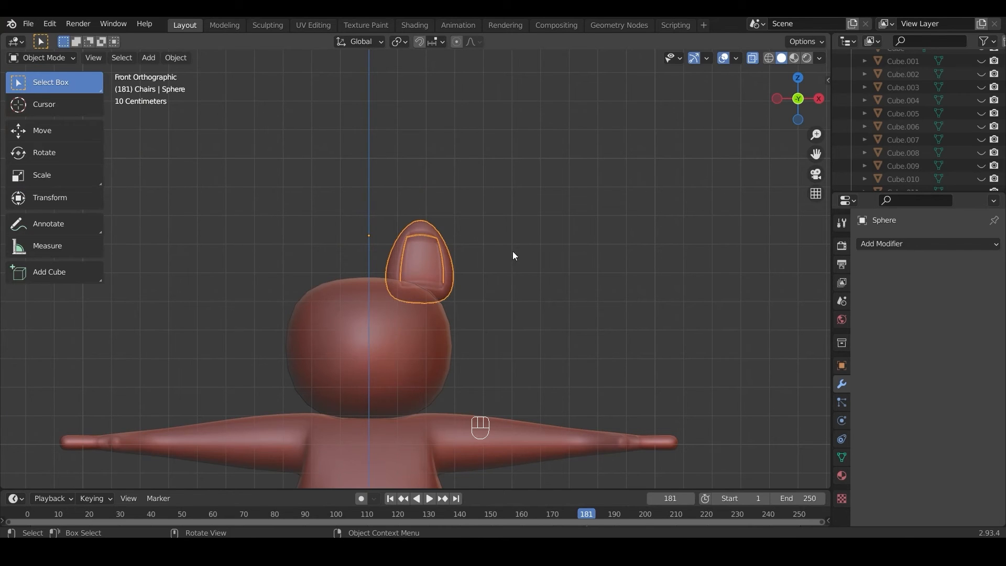
pyautogui.press('r')
pyautogui.rightClick(385, 203)
pyautogui.click(178, 59)
pyautogui.moveTo(210, 84)
pyautogui.click(312, 98)
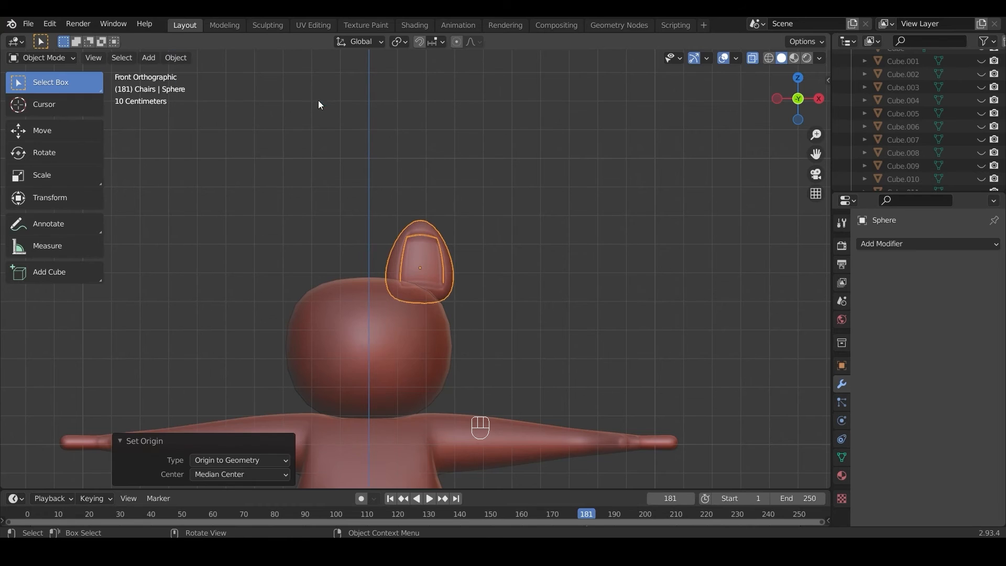
# Rotate the ear about 22° outward in front view and move it about 0.026 m along X and -0.013 m along Z
pyautogui.press('r')
pyautogui.click(545, 293)
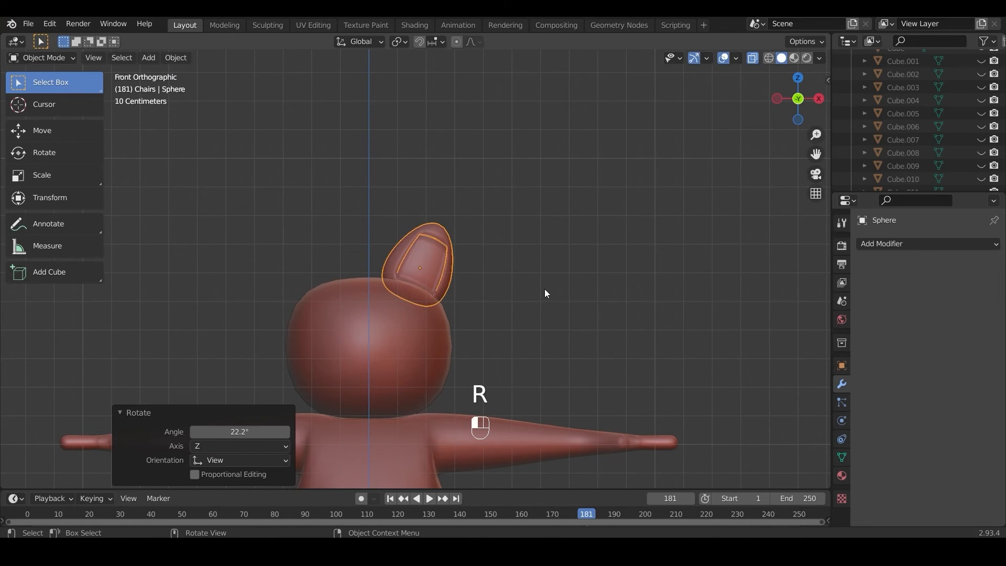
pyautogui.press('g')
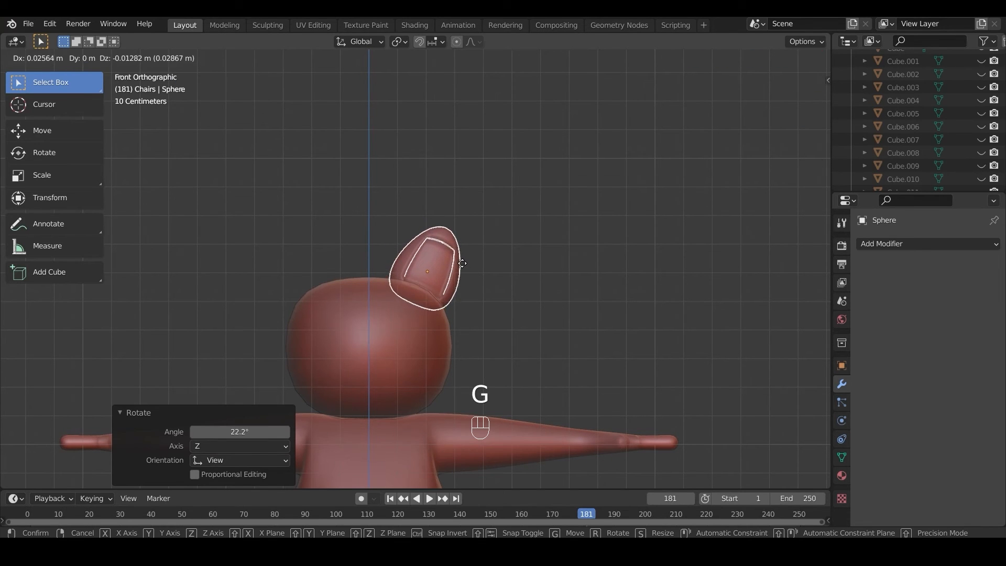
pyautogui.click(471, 250)
# Turn off X-ray, select the faces at the ear's tip in Edit Mode from the right view and enable proportional editing
pyautogui.moveTo(560, 255); pyautogui.dragTo(419, 237, button='middle')
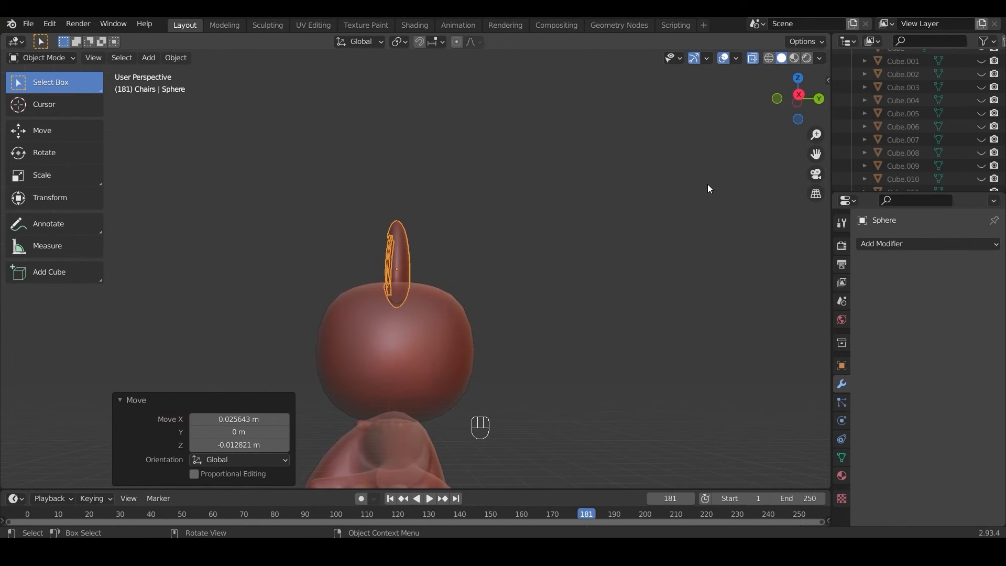
pyautogui.press('KP_3')
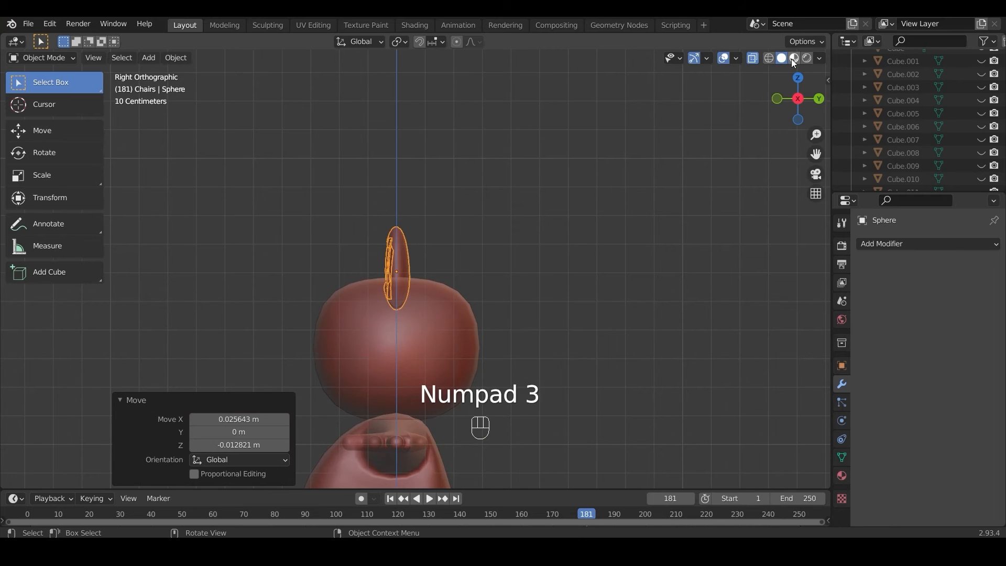
pyautogui.click(754, 58)
pyautogui.moveTo(434, 254)
pyautogui.mouseDown(button='middle')
pyautogui.moveTo(600, 267)
pyautogui.moveTo(561, 247)
pyautogui.moveTo(429, 249)
pyautogui.mouseUp(button='middle')
pyautogui.press('KP_3')
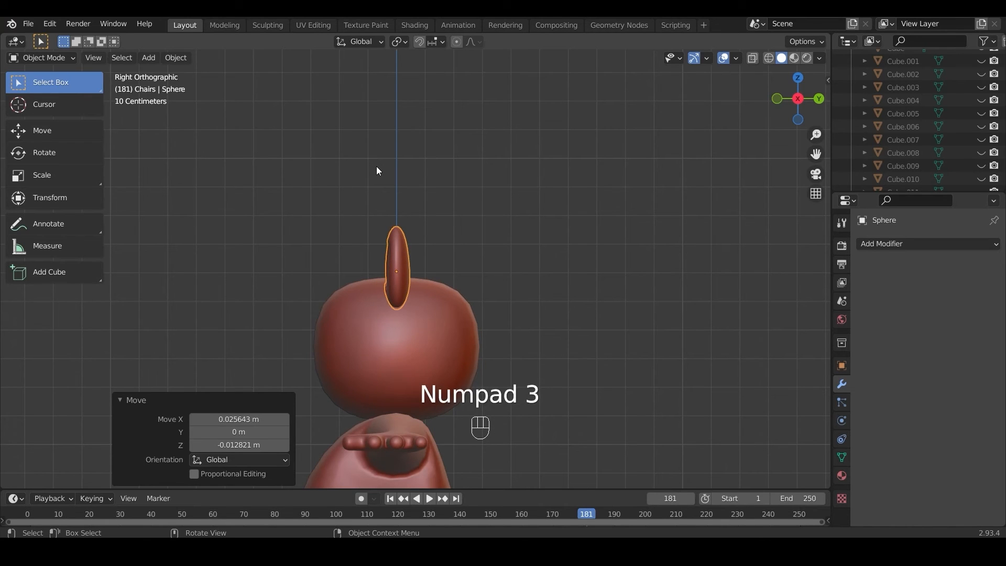
pyautogui.press('Tab')
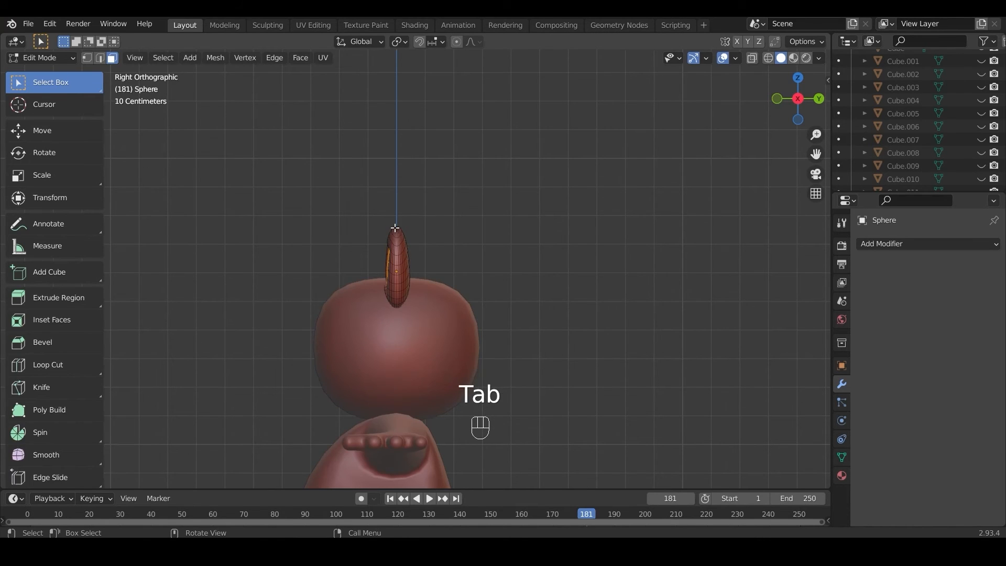
pyautogui.moveTo(386, 211); pyautogui.dragTo(412, 238)
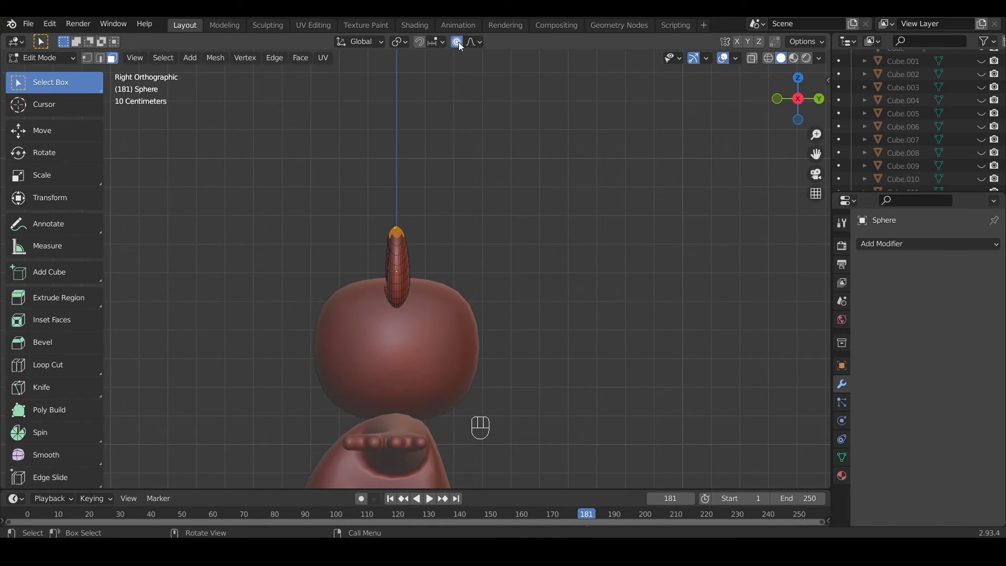
# Bend the ear's tip forward about -0.033 m along Y and 0.018 m along Z, with a proportional size of about 0.12
pyautogui.press('g')
pyautogui.click(413, 244)
pyautogui.press('g')
pyautogui.scroll(20, 412, 243)
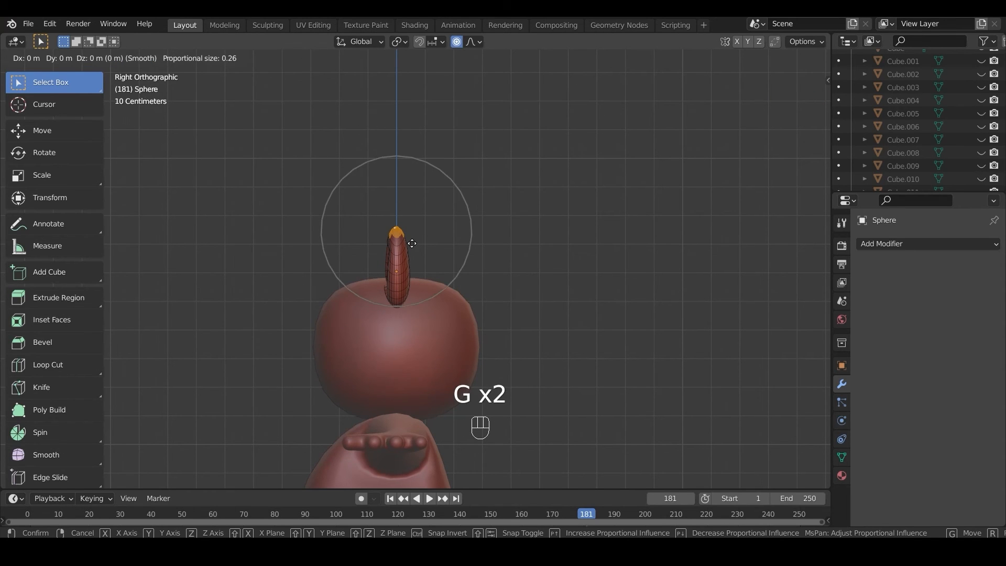
pyautogui.scroll(5, 403, 243)
pyautogui.scroll(4, 403, 245)
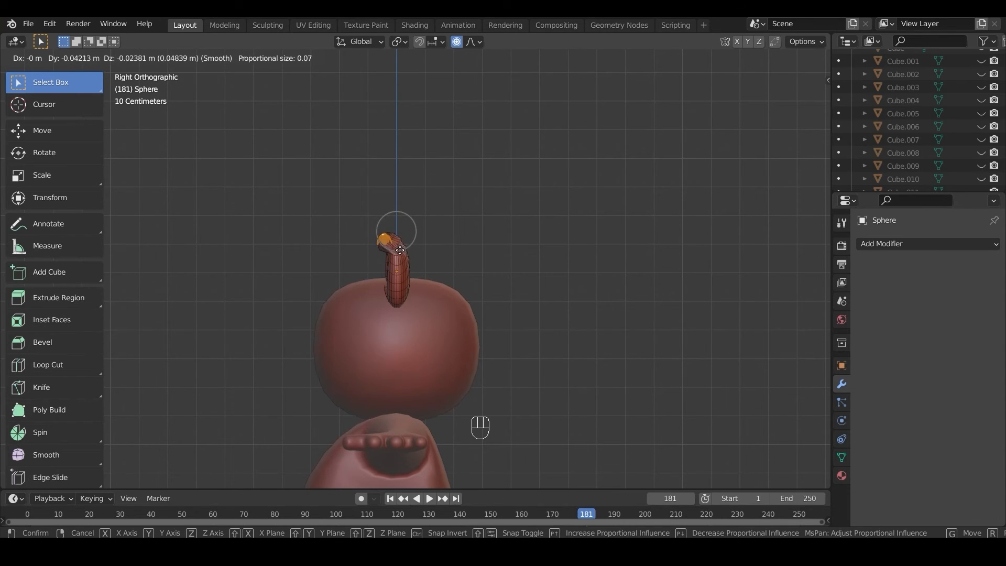
pyautogui.scroll(-4, 400, 249)
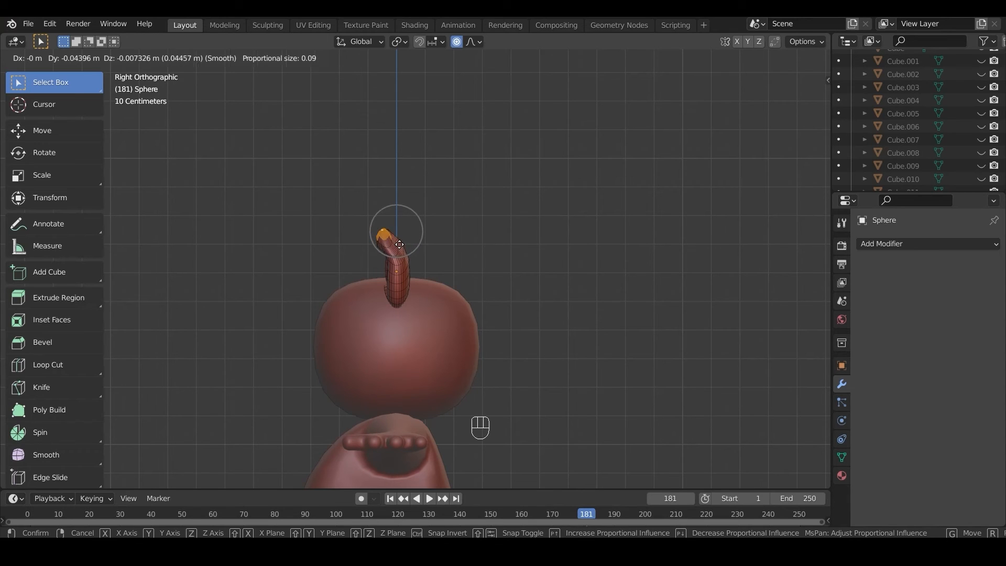
pyautogui.scroll(-3, 401, 240)
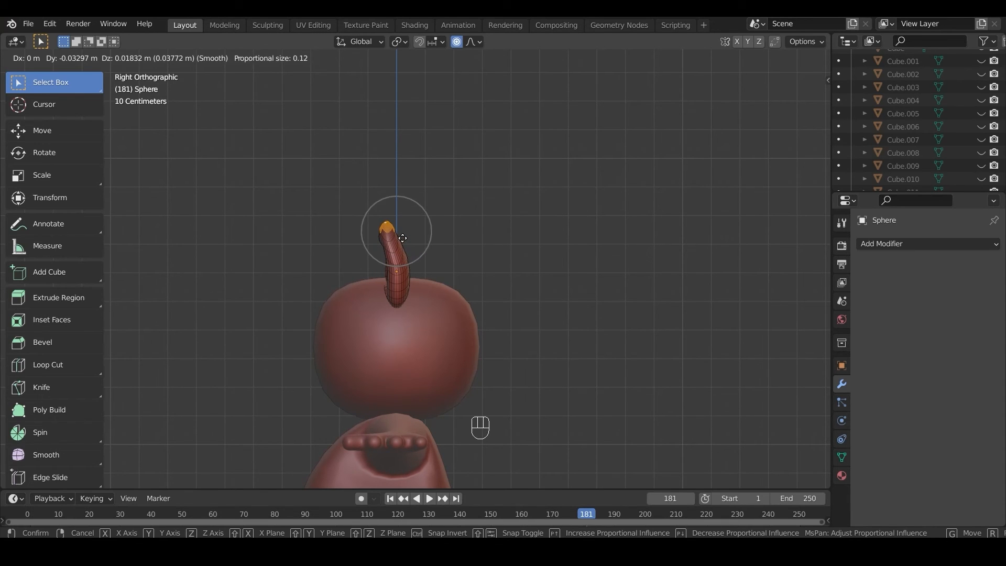
pyautogui.click(402, 238)
# Pull one face near the base and one near the top of the ear's inner edge forward, with a proportional size of about 0.12
pyautogui.moveTo(402, 238); pyautogui.dragTo(490, 254, button='middle')
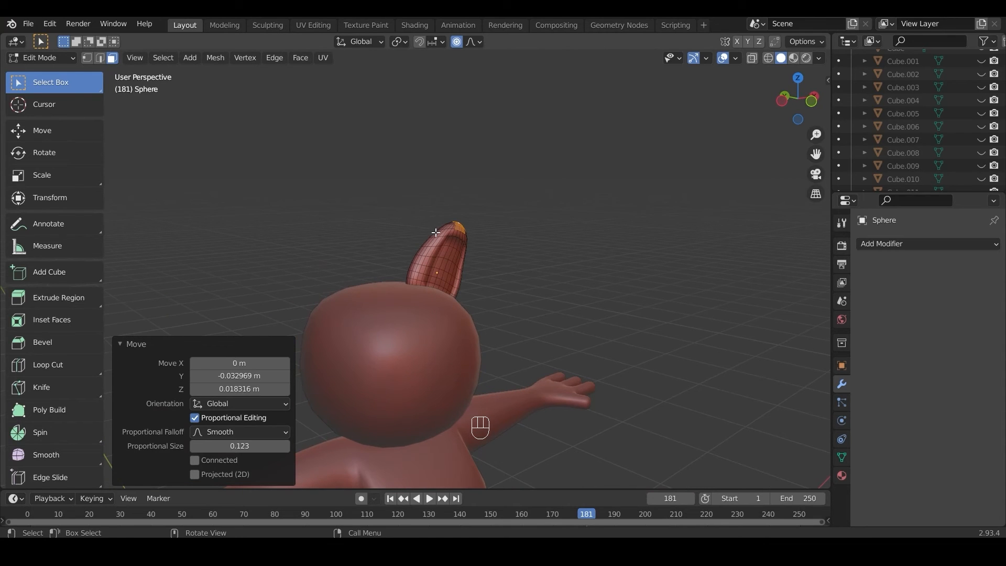
pyautogui.moveTo(426, 241); pyautogui.dragTo(426, 277)
pyautogui.scroll(1, 427, 276)
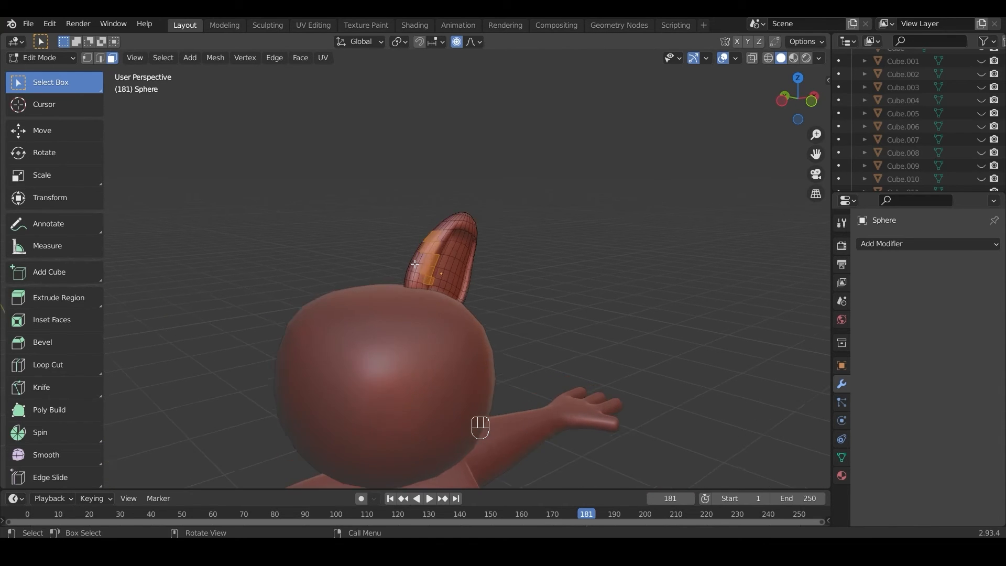
pyautogui.moveTo(434, 275); pyautogui.dragTo(477, 291, button='middle')
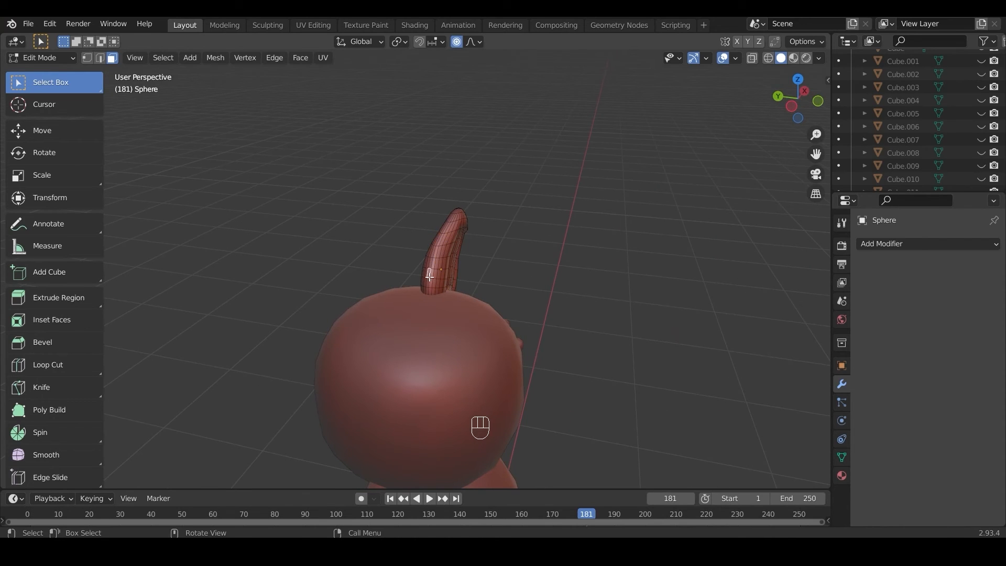
pyautogui.press('g')
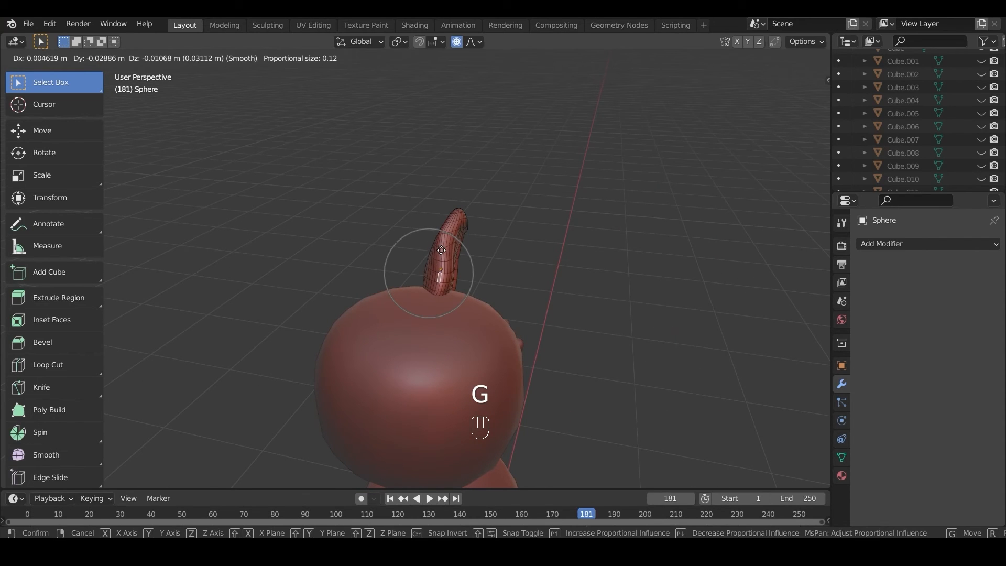
pyautogui.click(441, 246)
pyautogui.click(441, 228)
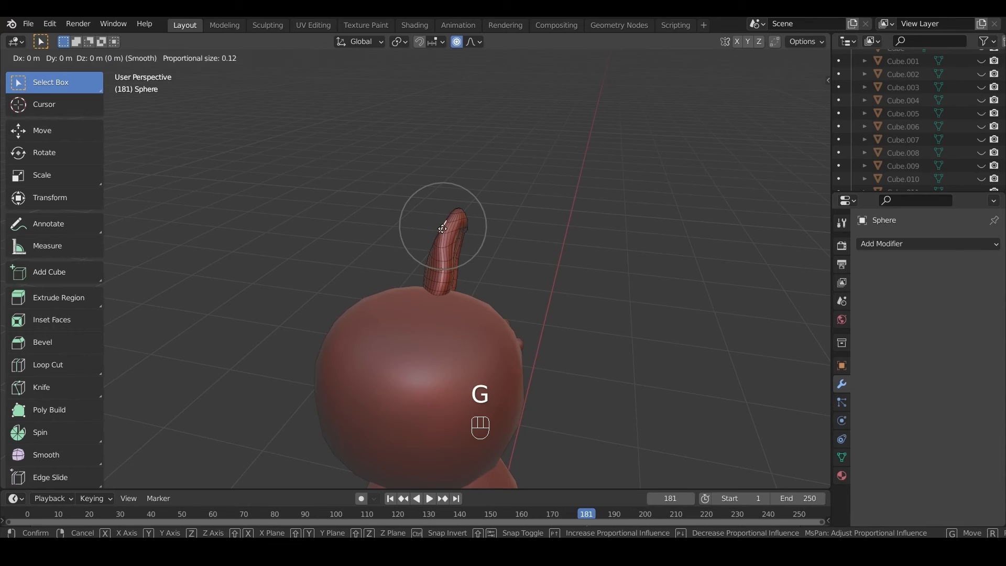
pyautogui.press('g')
pyautogui.click(452, 225)
# Select a face at the base of the ear's inner edge and reshape the edge, moving the face outward with a proportional size of about 0.18
pyautogui.moveTo(451, 225); pyautogui.dragTo(417, 291, button='middle')
pyautogui.click(417, 282)
pyautogui.press('g')
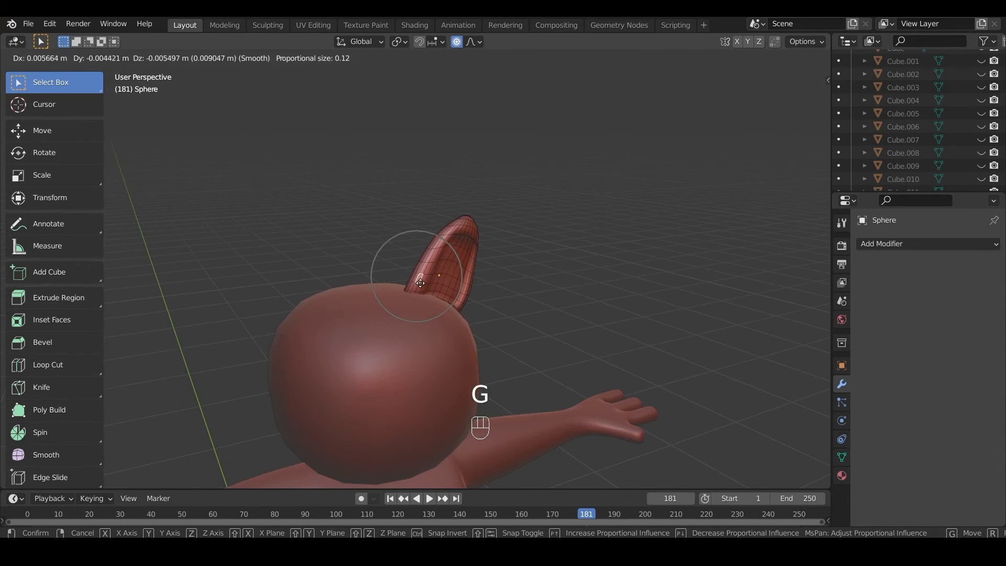
pyautogui.click(427, 282)
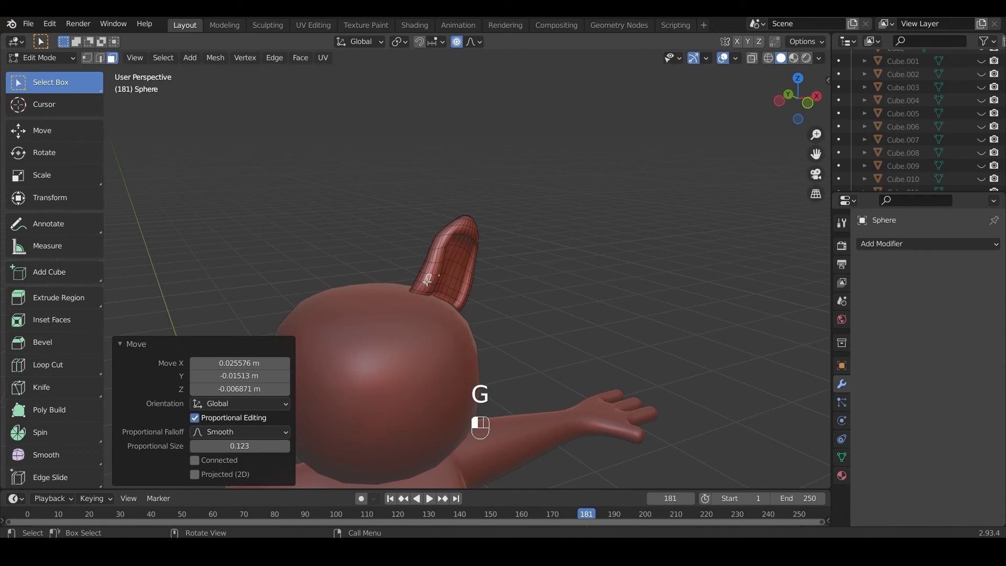
pyautogui.press('g')
pyautogui.scroll(-2, 431, 283)
pyautogui.scroll(-1, 427, 280)
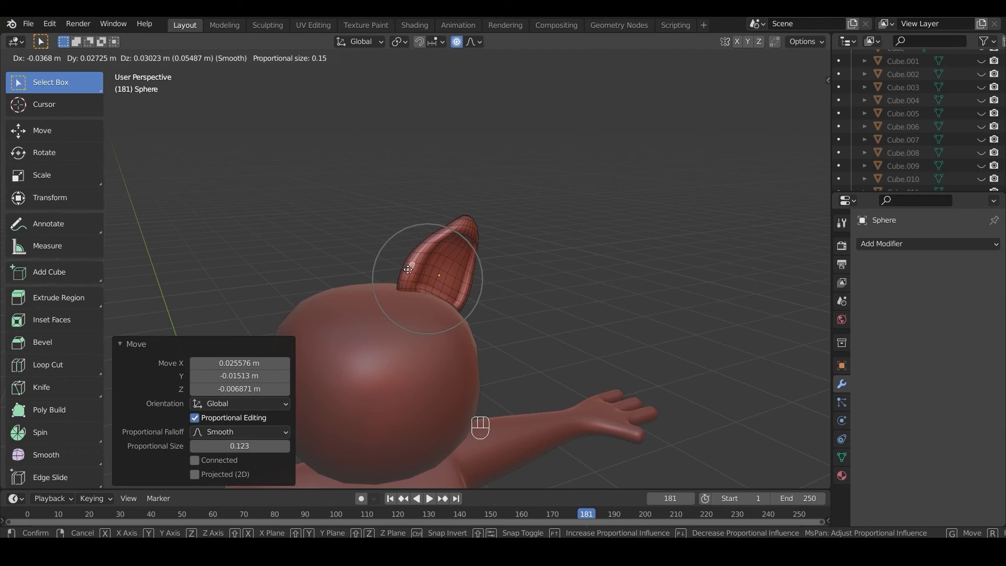
pyautogui.scroll(-1, 408, 270)
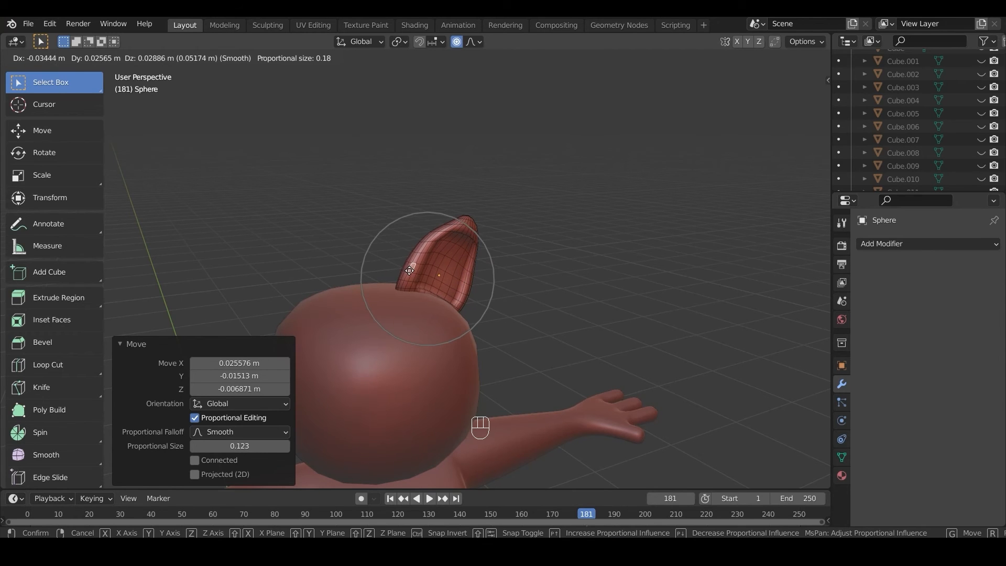
pyautogui.click(411, 271)
# Pull a face near the ear's tip forward and down by about 0.05 m, with a proportional size of about 0.05
pyautogui.moveTo(414, 275); pyautogui.dragTo(386, 265, button='middle')
pyautogui.press('g')
pyautogui.scroll(8, 386, 261)
pyautogui.scroll(5, 388, 262)
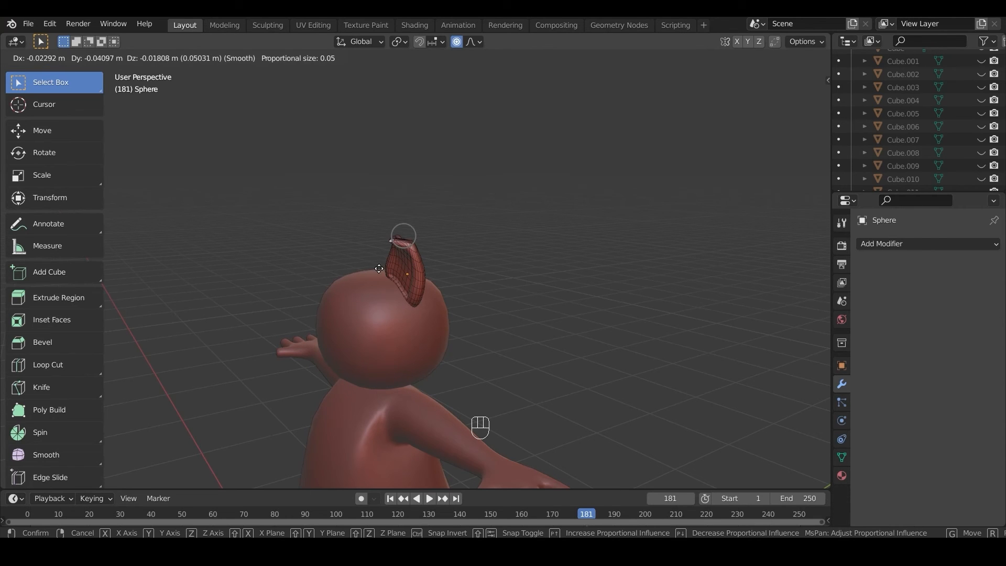
pyautogui.click(379, 268)
# Bend the tip further in right view, about -0.029 m along Y and -0.018 m along Z, with a proportional size of about 0.08
pyautogui.press('KP_3')
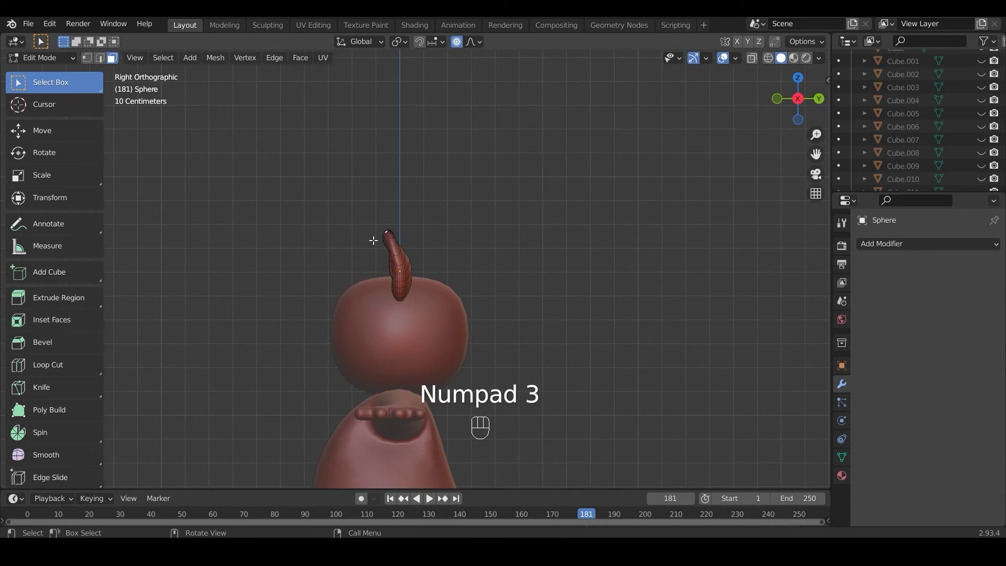
pyautogui.press('g')
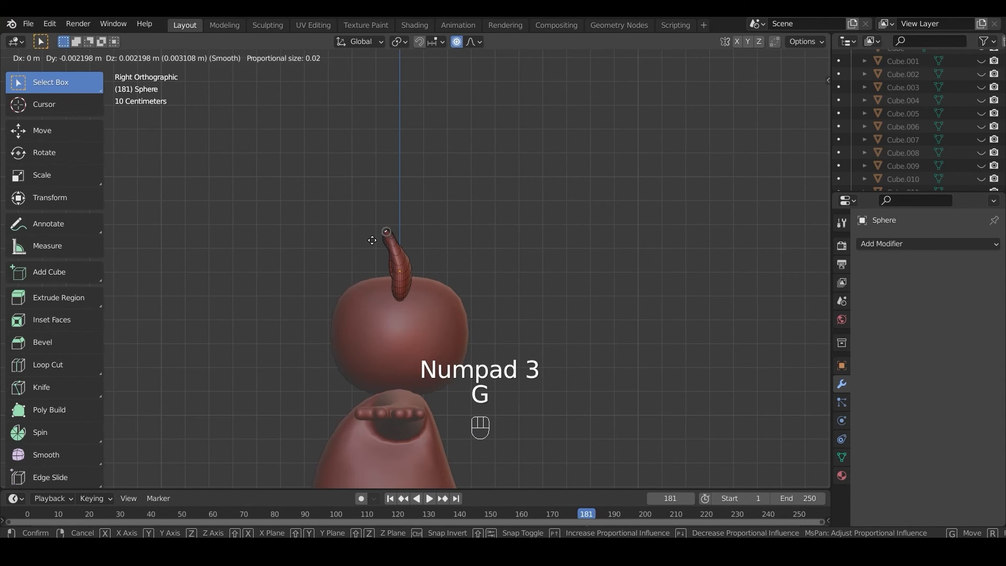
pyautogui.scroll(-10, 372, 240)
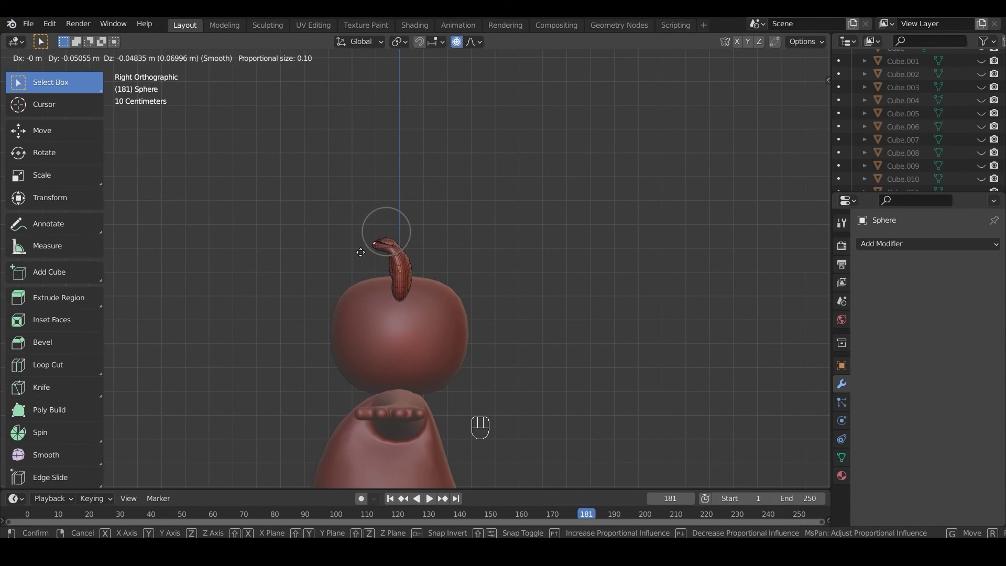
pyautogui.scroll(1, 360, 252)
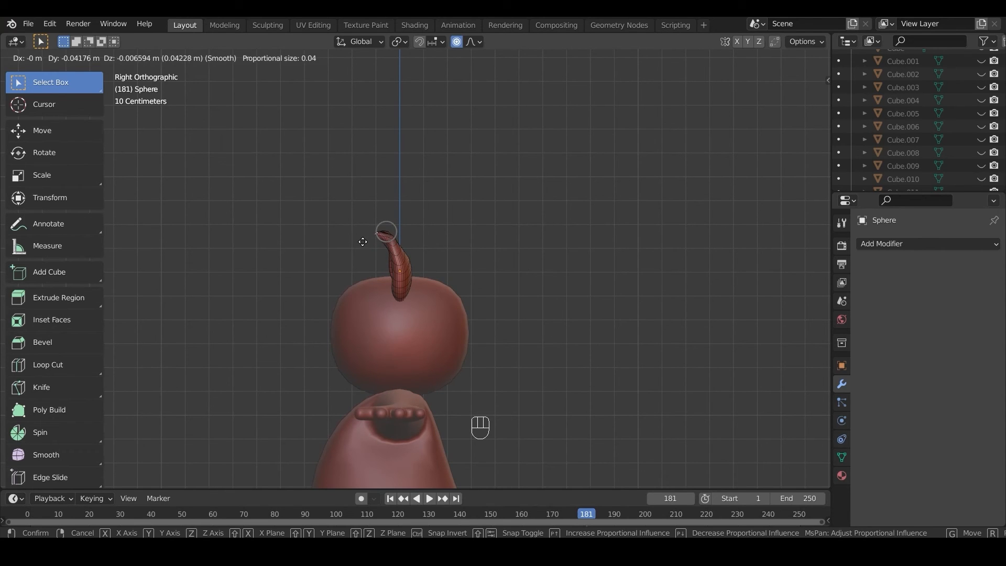
pyautogui.scroll(-12, 365, 245)
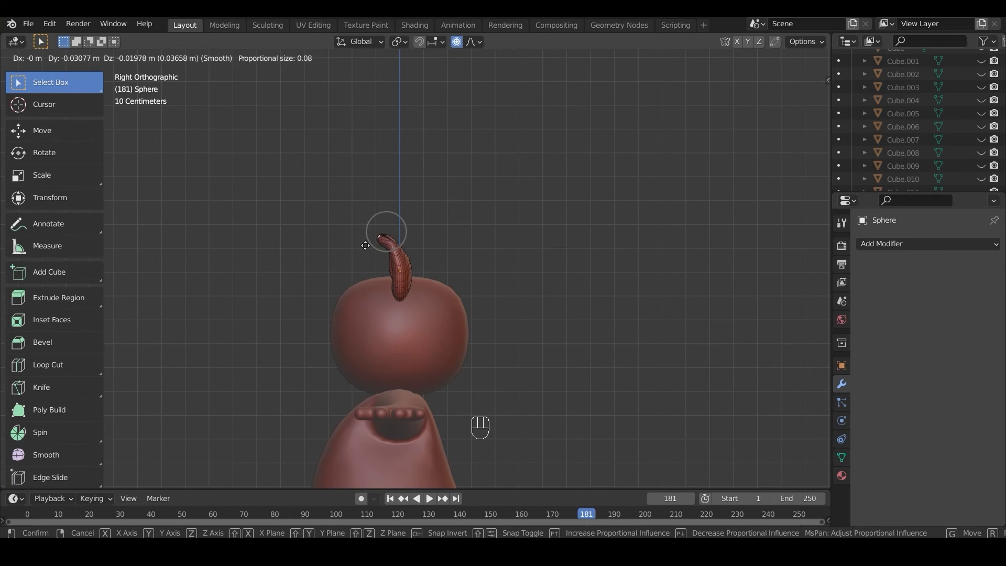
pyautogui.click(366, 244)
# Select a face on the ear's inner edge below the tip and nudge it slightly, with a proportional size of about 0.04
pyautogui.moveTo(366, 244); pyautogui.dragTo(533, 270, button='middle')
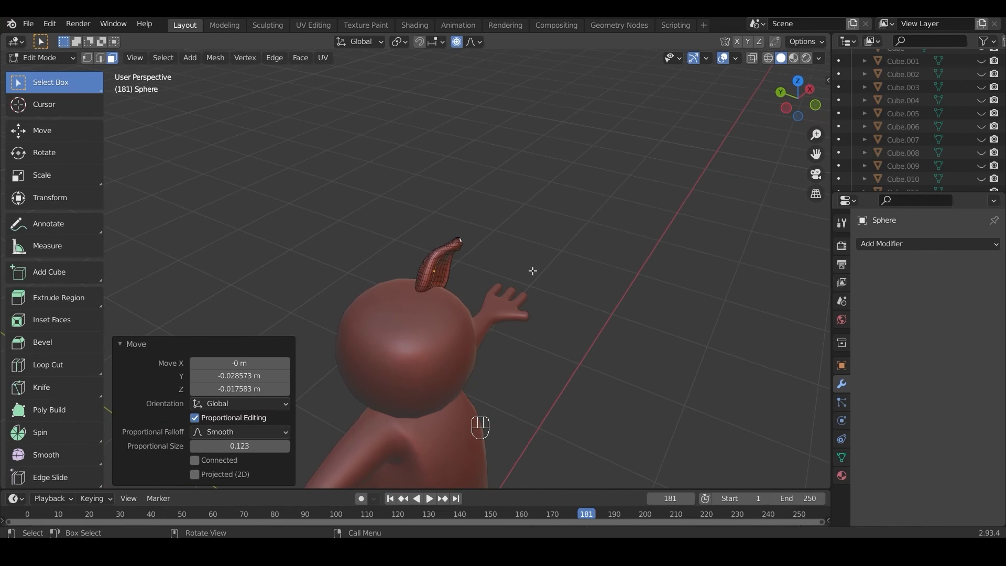
pyautogui.click(433, 252)
pyautogui.press('g')
pyautogui.scroll(5, 443, 255)
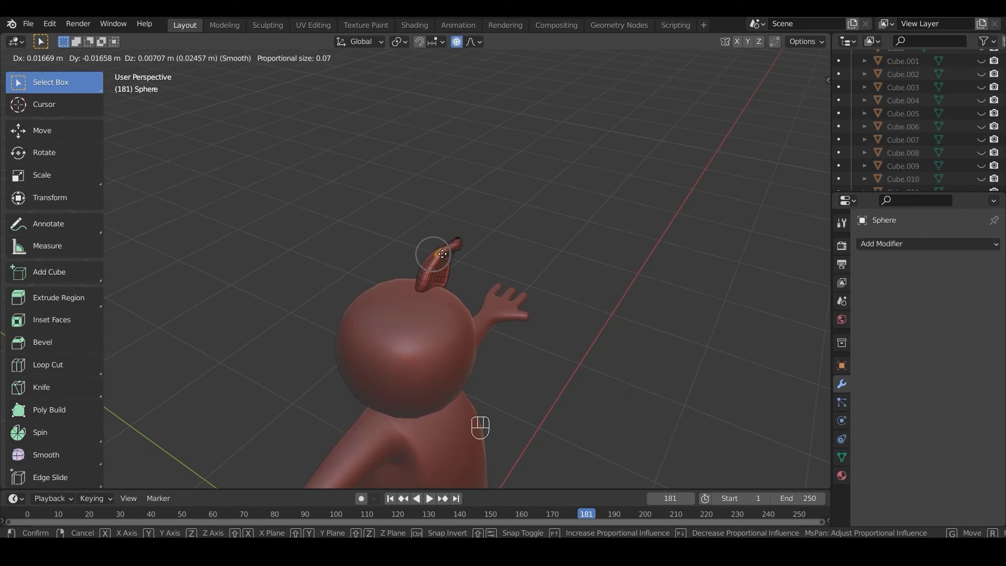
pyautogui.scroll(1, 442, 256)
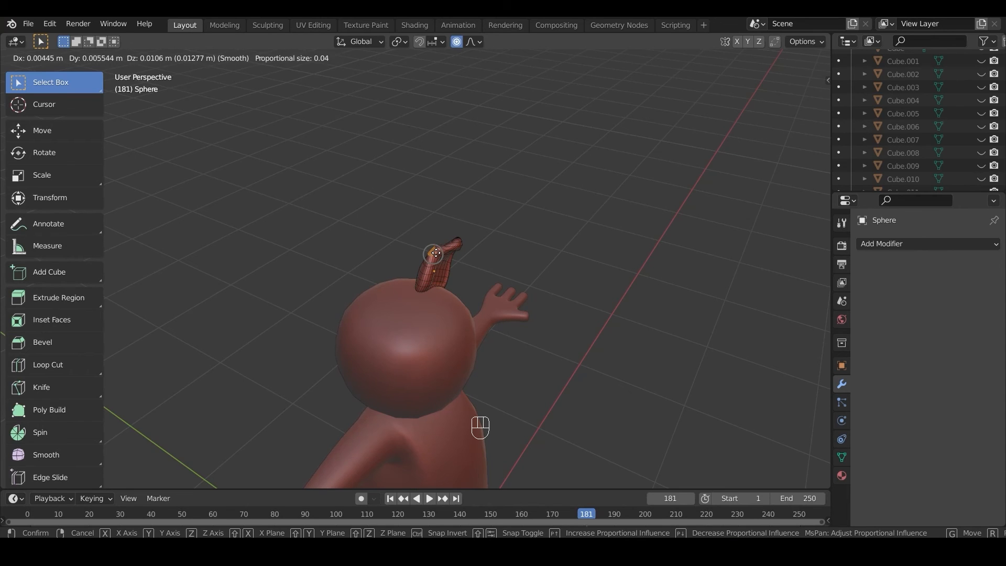
pyautogui.click(440, 256)
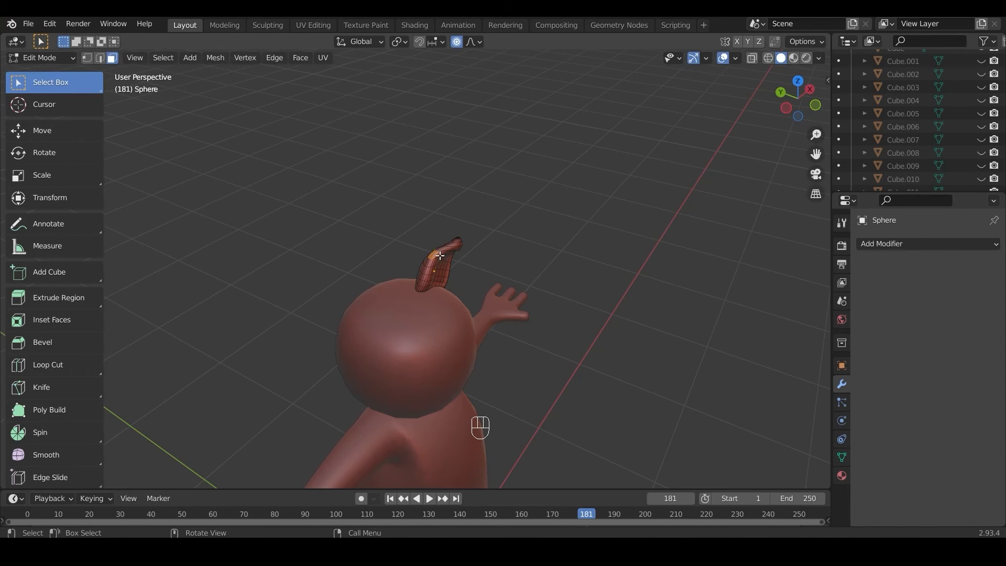
pyautogui.moveTo(439, 256); pyautogui.dragTo(404, 184, button='middle')
pyautogui.press('KP_1')
pyautogui.press('Tab')
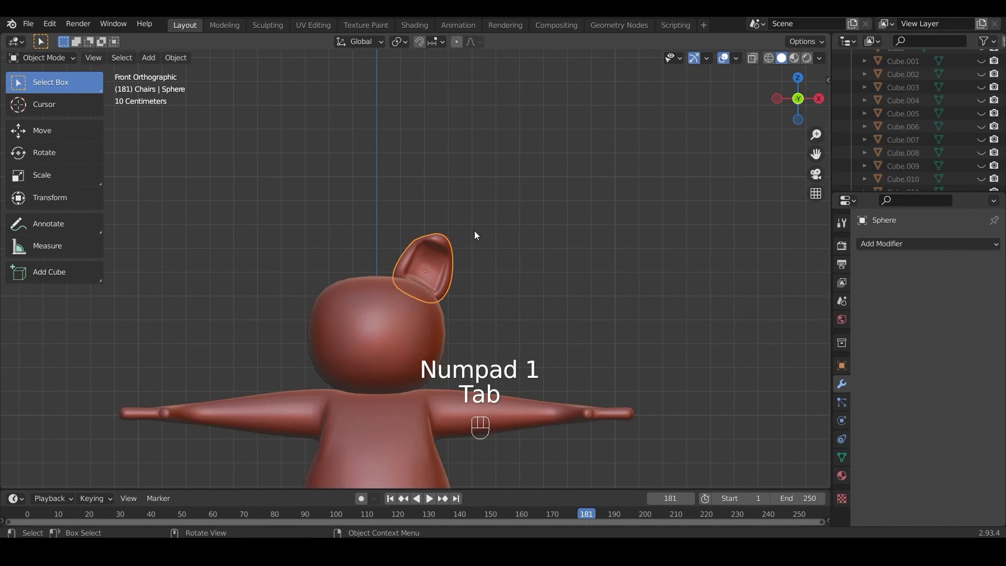
pyautogui.scroll(3, 452, 253)
pyautogui.moveTo(452, 254); pyautogui.dragTo(482, 314, button='middle')
pyautogui.press('Tab')
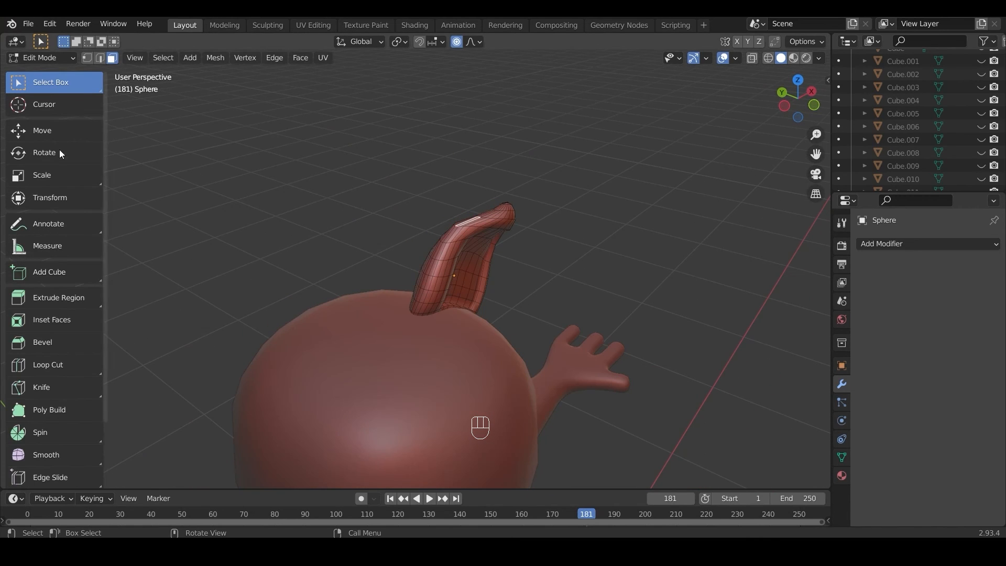
# Smooth the upper part of the ear in Sculpt Mode, using the Smooth brush with a radius of about 31 px
pyautogui.click(46, 58)
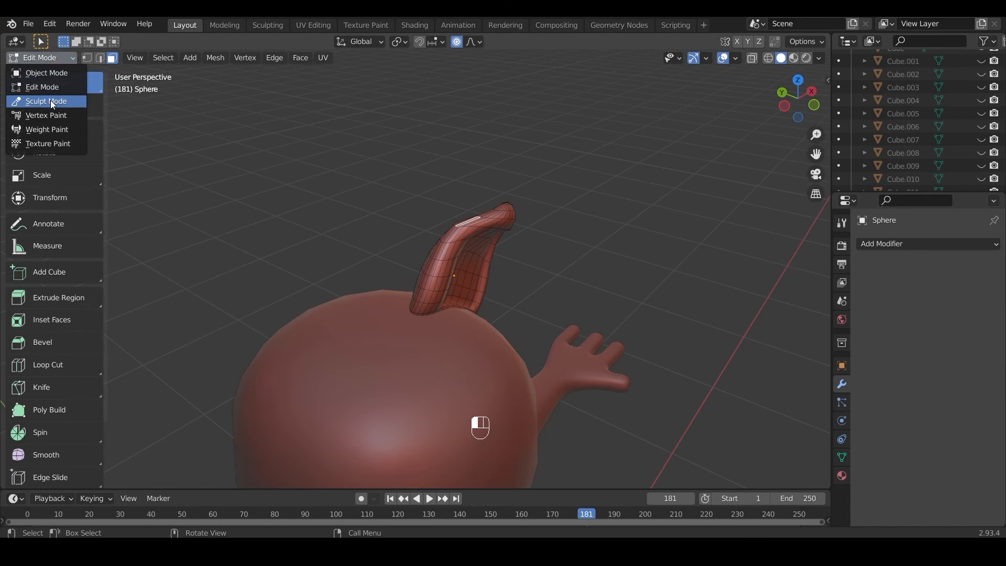
pyautogui.click(51, 101)
pyautogui.moveTo(461, 283); pyautogui.dragTo(563, 288, button='middle')
pyautogui.click(46, 285)
pyautogui.press('f')
pyautogui.click(473, 214)
pyautogui.moveTo(474, 208); pyautogui.dragTo(459, 263)
pyautogui.moveTo(459, 216)
pyautogui.mouseDown(button='middle')
pyautogui.moveTo(525, 278)
pyautogui.moveTo(461, 238)
pyautogui.mouseUp(button='middle')
# Smooth the whole ear mesh in Edit Mode with several passes of the Smooth tool
pyautogui.press('Tab')
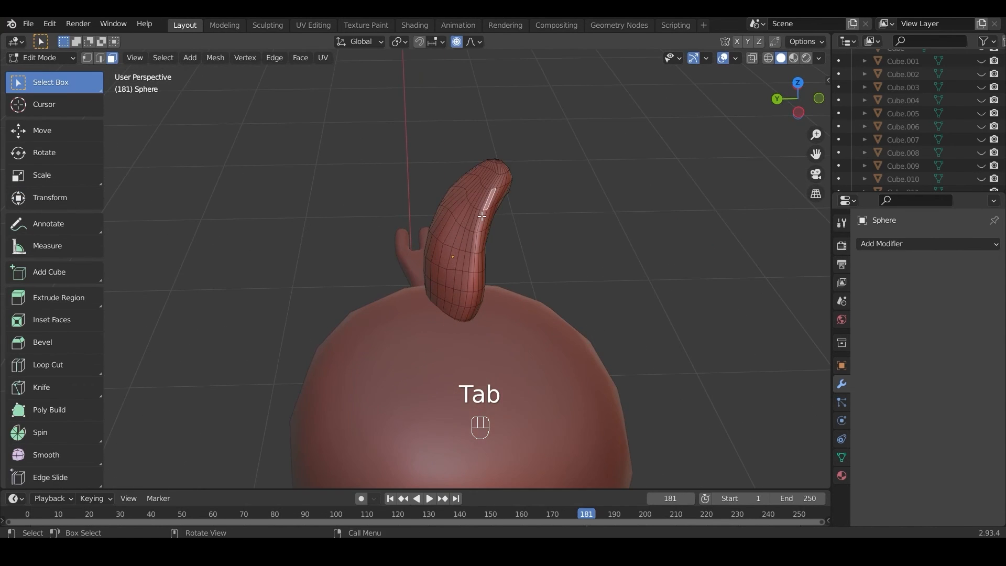
pyautogui.press('a')
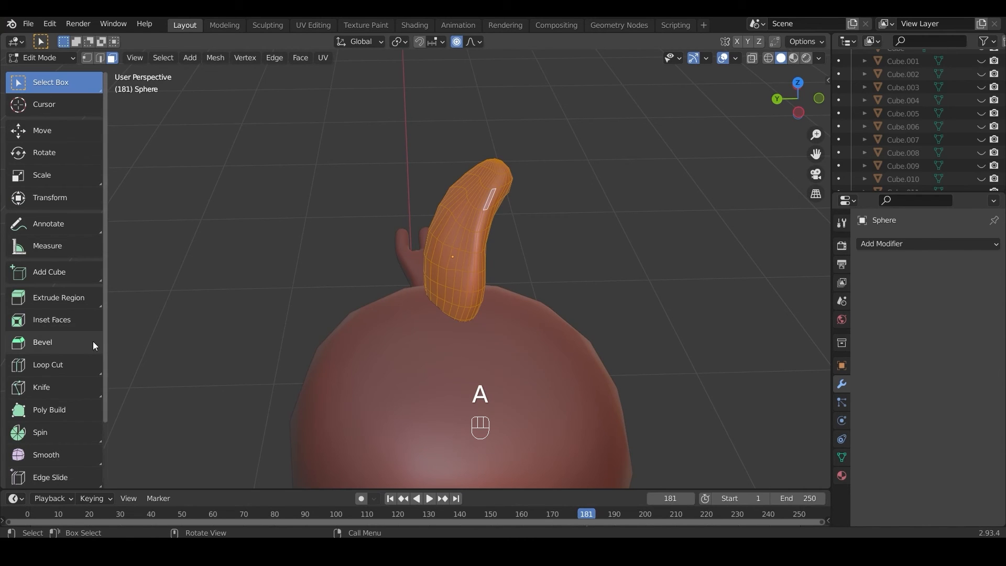
pyautogui.click(55, 456)
pyautogui.moveTo(506, 326); pyautogui.dragTo(499, 328)
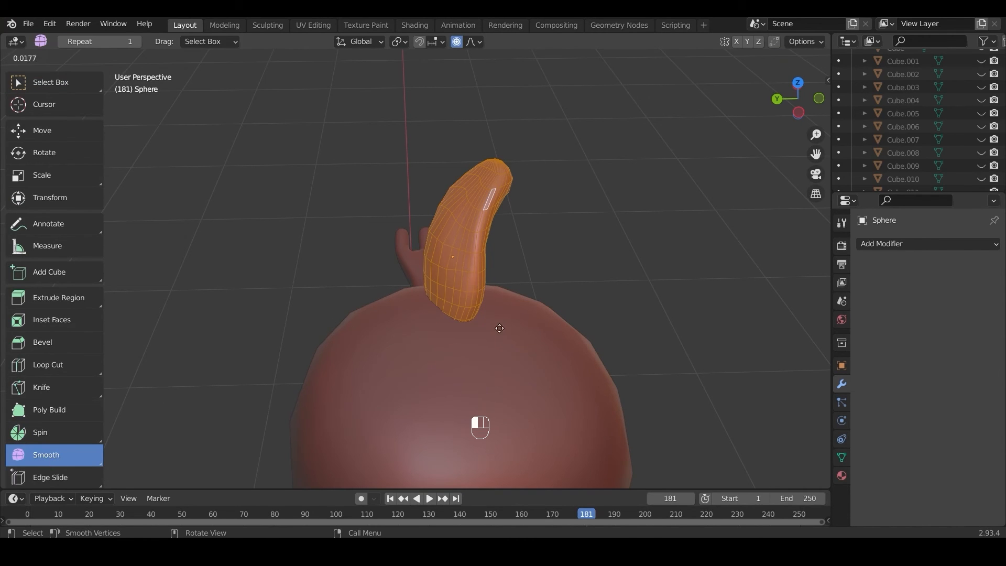
pyautogui.moveTo(566, 327); pyautogui.dragTo(403, 202)
pyautogui.moveTo(464, 278); pyautogui.dragTo(663, 381)
# Return the ear to Object Mode and view the character from the front
pyautogui.moveTo(653, 364)
pyautogui.mouseDown(button='middle')
pyautogui.moveTo(449, 239)
pyautogui.moveTo(490, 243)
pyautogui.moveTo(478, 262)
pyautogui.moveTo(443, 225)
pyautogui.moveTo(493, 265)
pyautogui.moveTo(424, 247)
pyautogui.mouseUp(button='middle')
pyautogui.press('Tab')
pyautogui.press('Tab')
pyautogui.press('Tab')
pyautogui.press('KP_1')
pyautogui.scroll(-2, 425, 248)
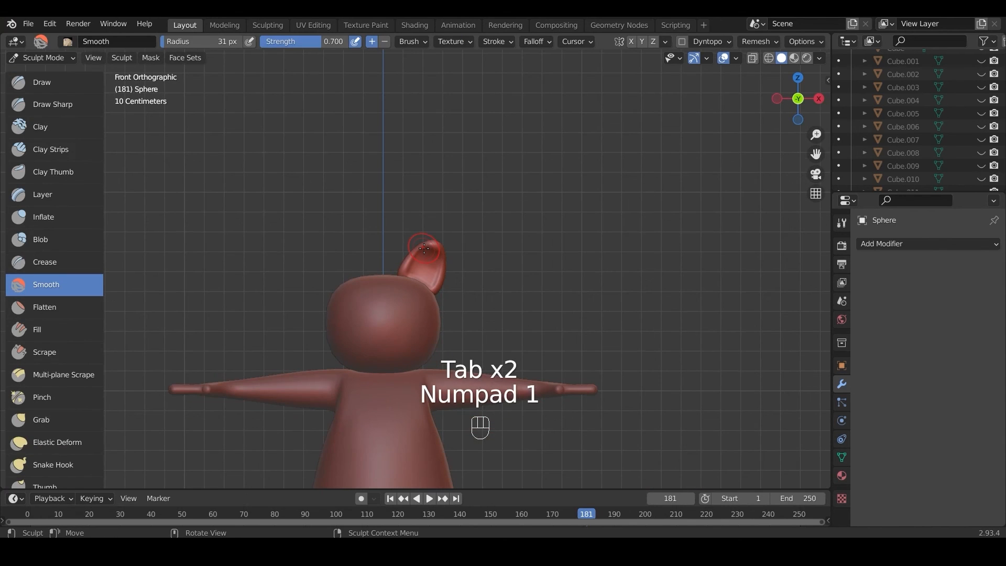
pyautogui.click(23, 52)
pyautogui.click(36, 73)
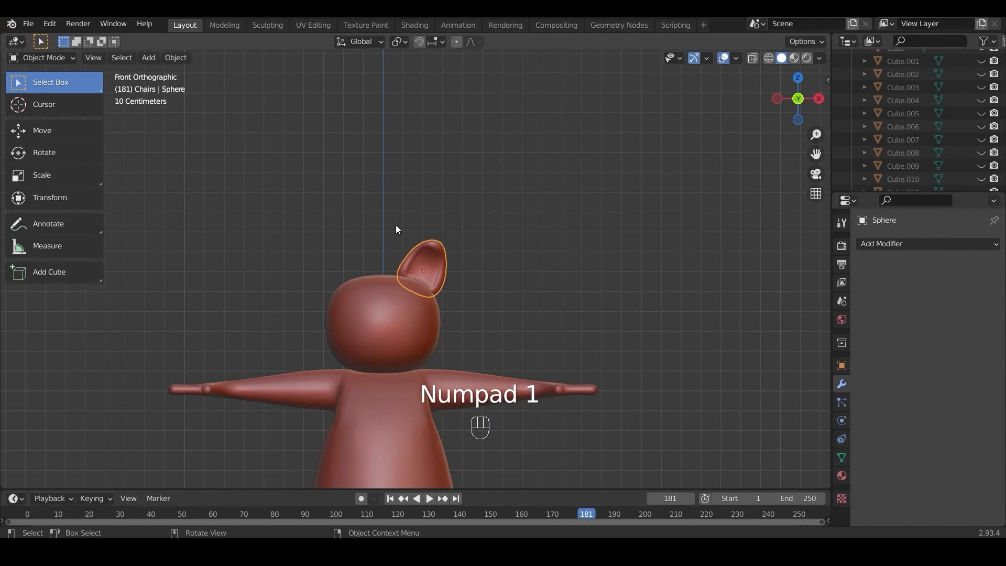
# Add a Mirror modifier on the X axis to the ear and apply all its transforms
pyautogui.click(932, 244)
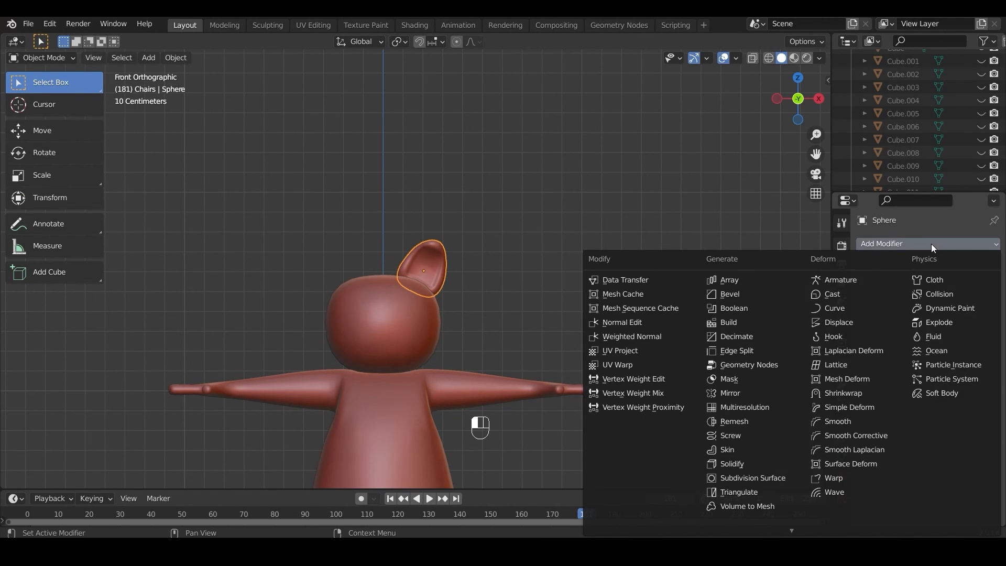
pyautogui.click(751, 393)
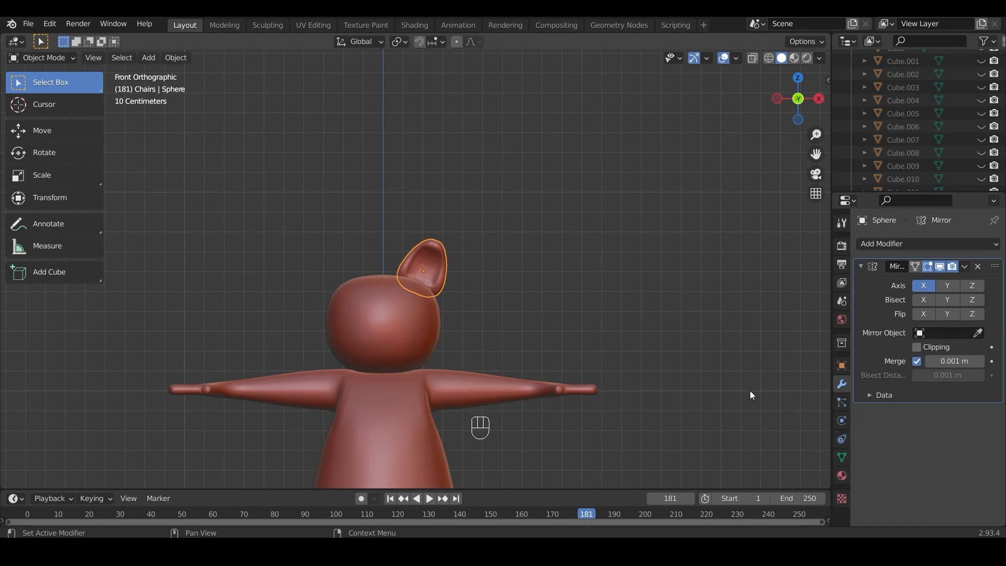
pyautogui.hotkey('ctrl', 'a')
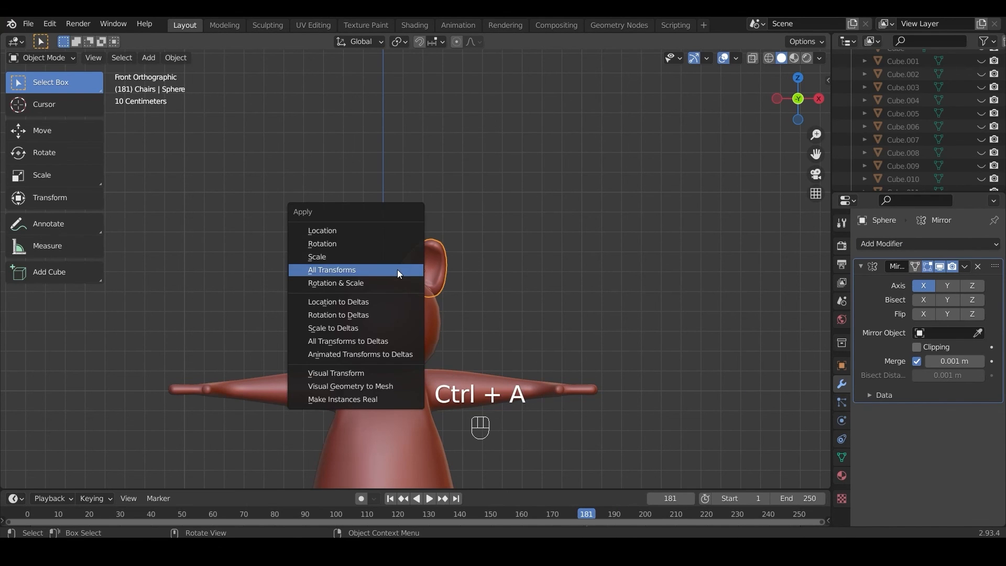
pyautogui.click(397, 269)
pyautogui.click(518, 268)
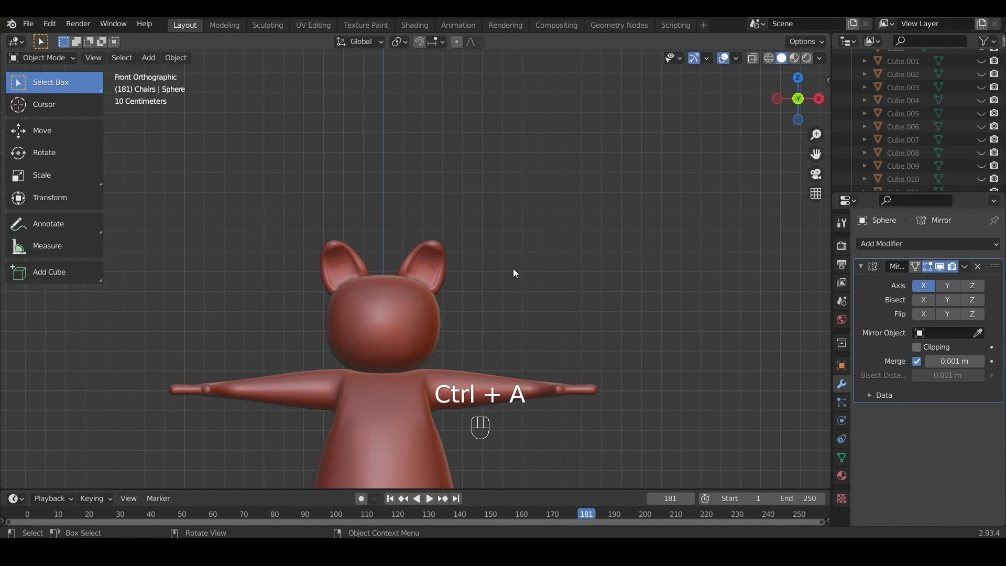
# Select the mirrored ears on the character's head
pyautogui.scroll(-3, 460, 269)
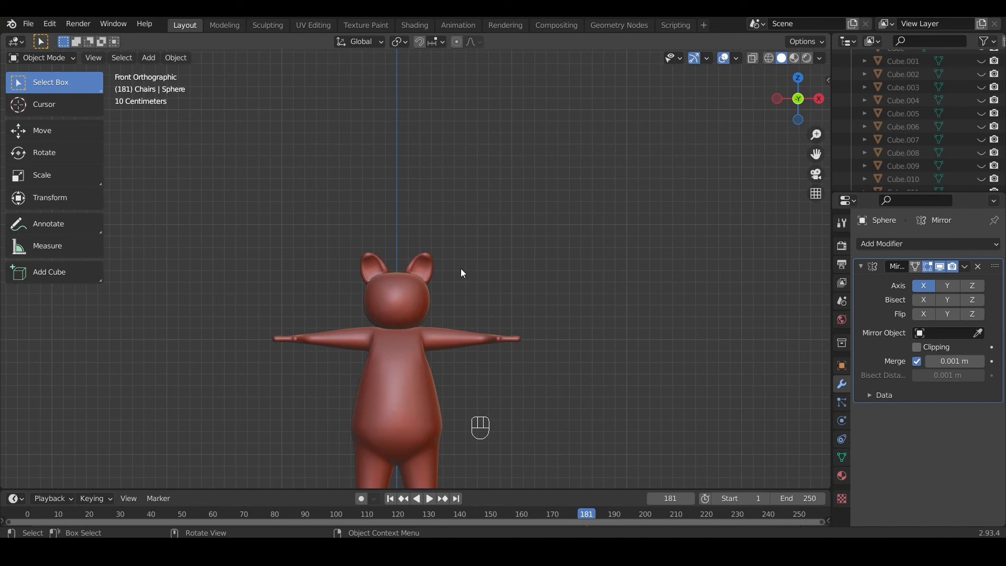
pyautogui.scroll(4, 460, 268)
pyautogui.click(448, 247)
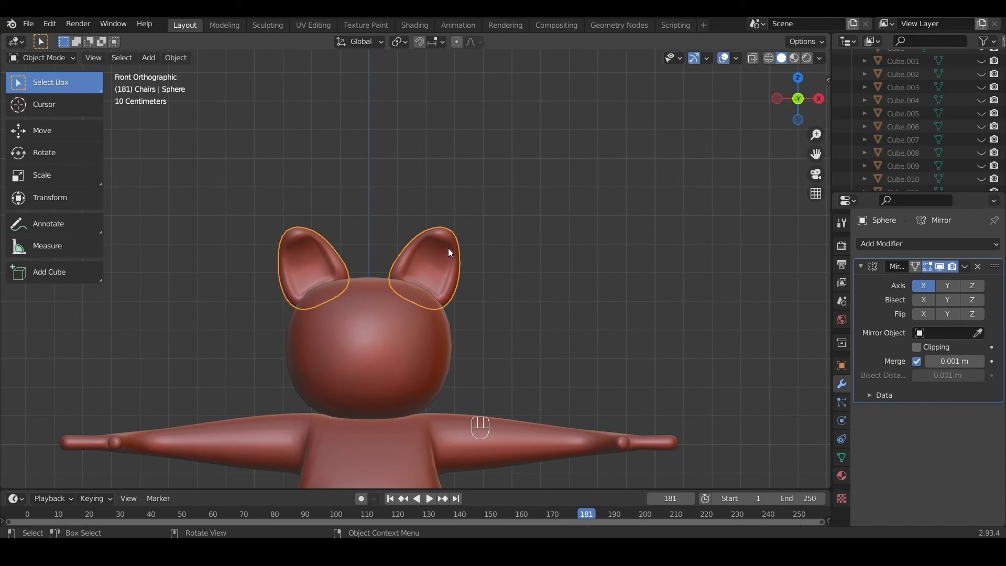
pyautogui.press('g')
pyautogui.press('x')
pyautogui.rightClick(488, 285)
# With proportional editing off, move the ear mesh about 0.042 m in X and -0.026 m in Z, then rotate it about 12.4°
pyautogui.press('Tab')
pyautogui.press('g')
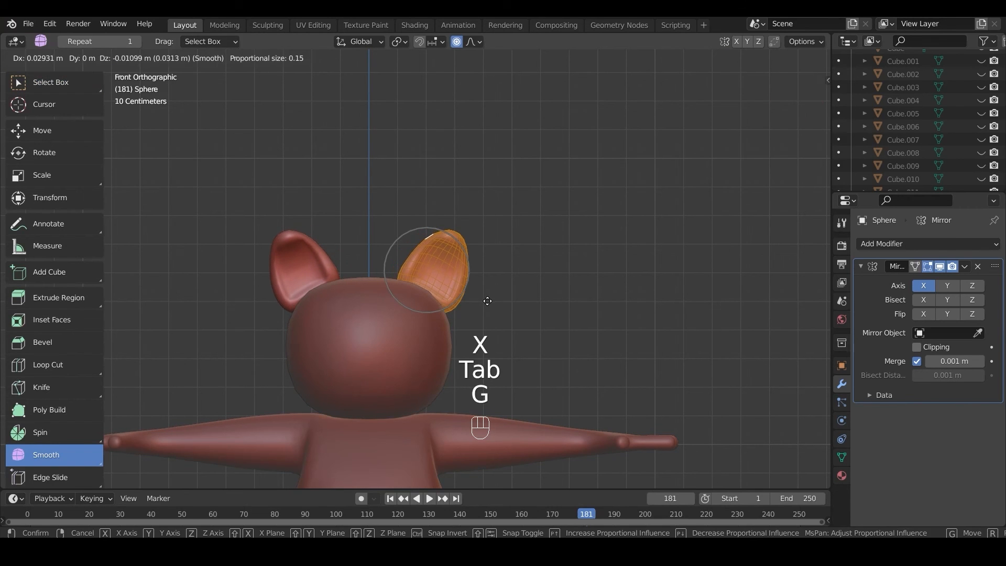
pyautogui.rightClick(482, 300)
pyautogui.click(457, 42)
pyautogui.press('g')
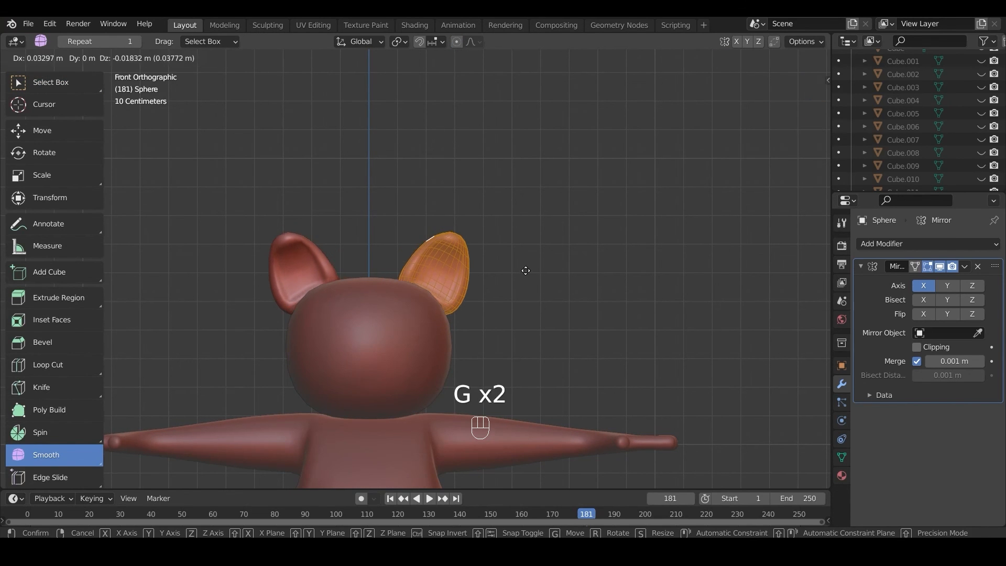
pyautogui.click(528, 273)
pyautogui.press('r')
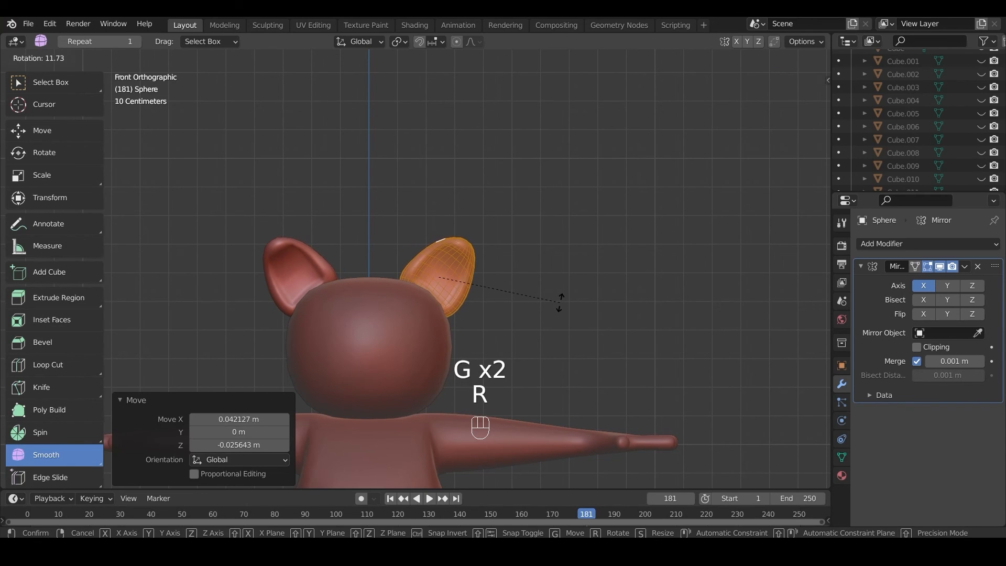
pyautogui.click(560, 304)
# Shift the ear mesh about -0.029 m in X and 0.007 m in Z, rotate it -11.5° and scale it to 0.805
pyautogui.press('g')
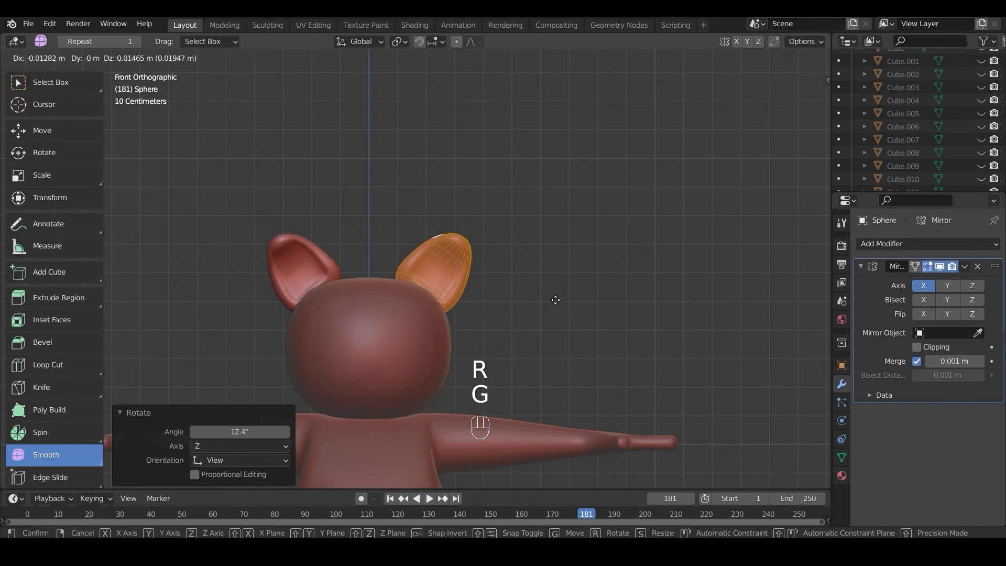
pyautogui.click(553, 301)
pyautogui.press('r')
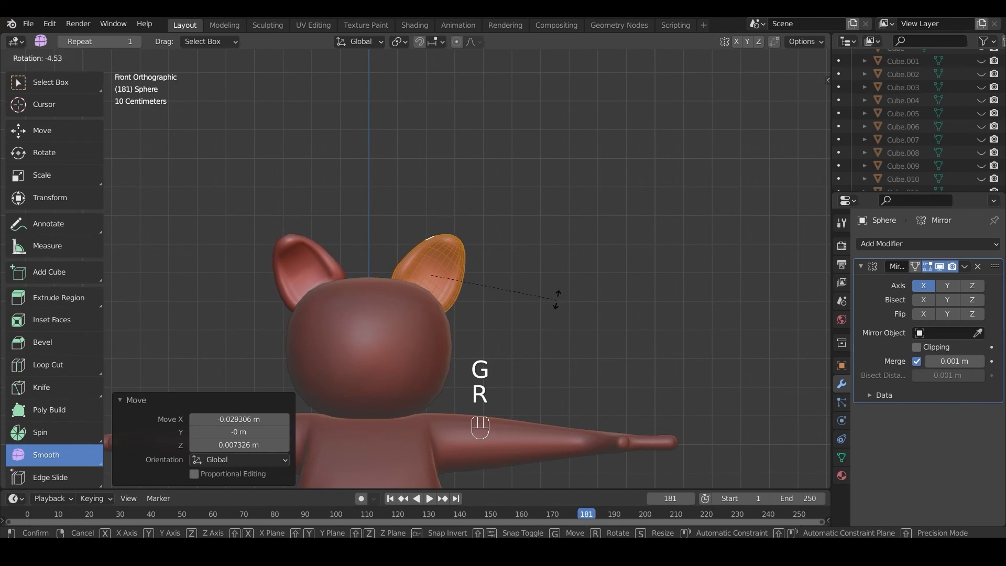
pyautogui.click(556, 285)
pyautogui.press('s')
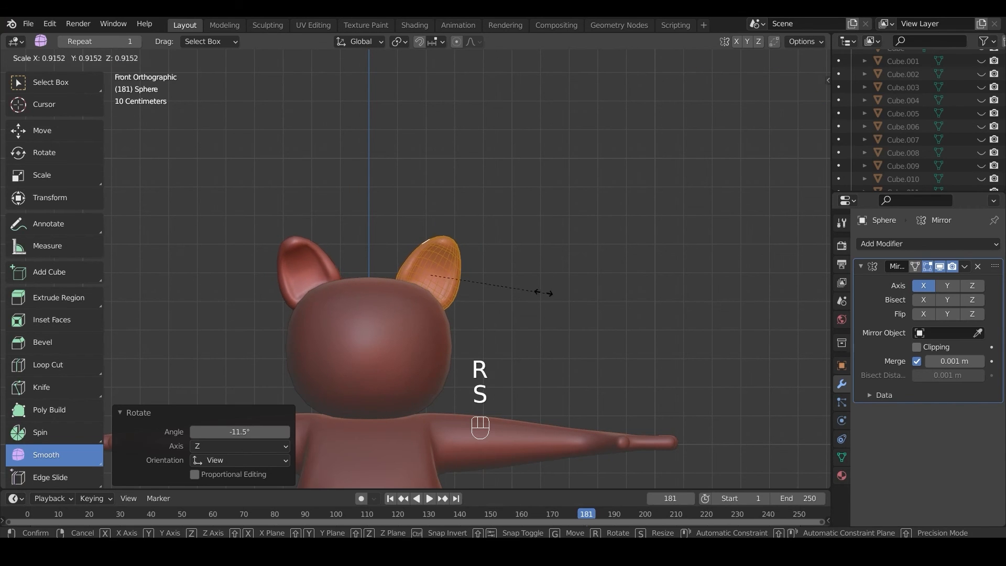
pyautogui.click(532, 286)
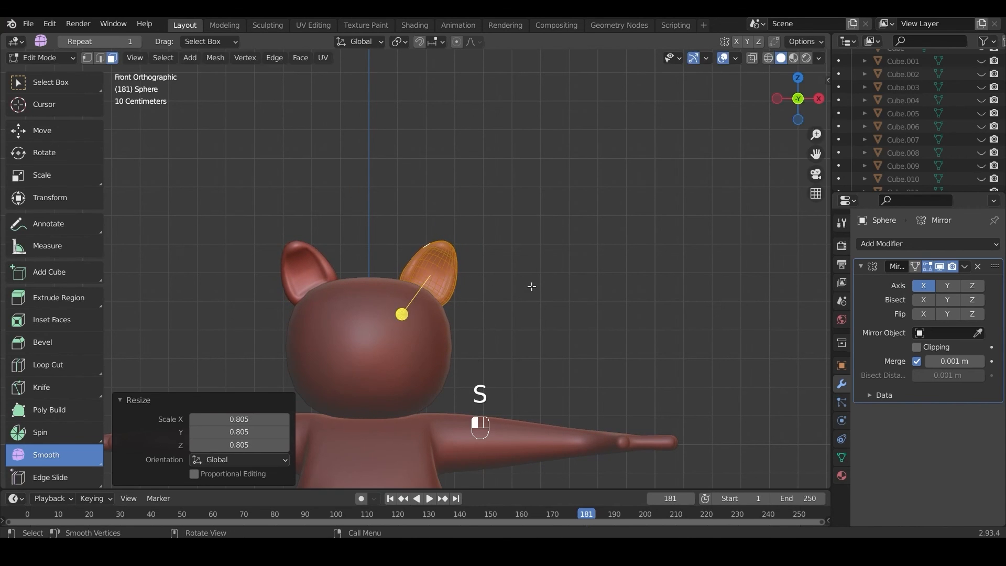
pyautogui.scroll(-3, 532, 283)
pyautogui.press('Tab')
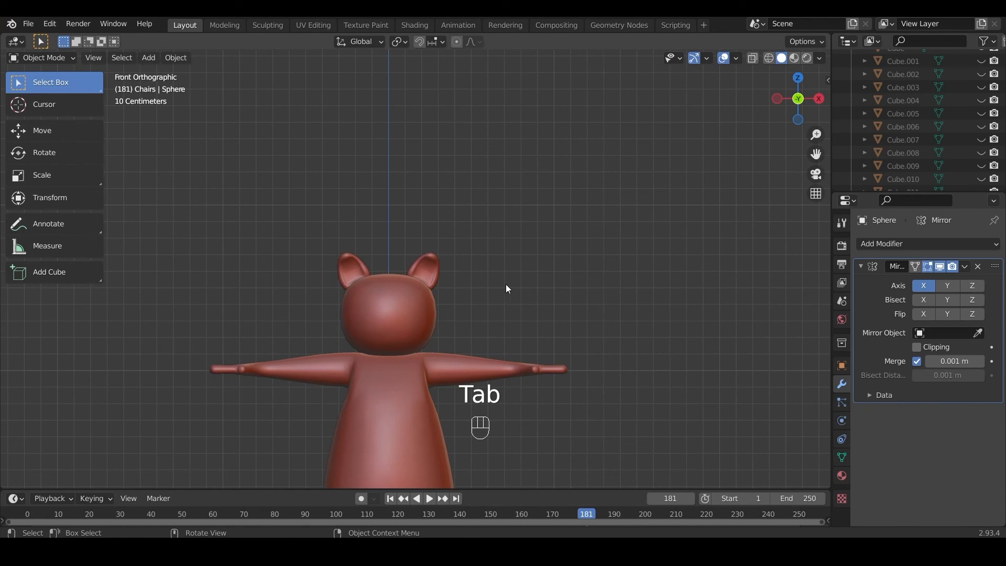
# Select the character's body object in front view, keeping it in Object Mode
pyautogui.moveTo(506, 290)
pyautogui.keyDown('shift'); pyautogui.mouseDown(button='middle')
pyautogui.moveTo(567, 169)
pyautogui.moveTo(512, 283)
pyautogui.mouseUp(button='middle'); pyautogui.keyUp('shift')
pyautogui.scroll(3, 557, 184)
pyautogui.press('Tab')
pyautogui.press('Tab')
pyautogui.click(416, 259)
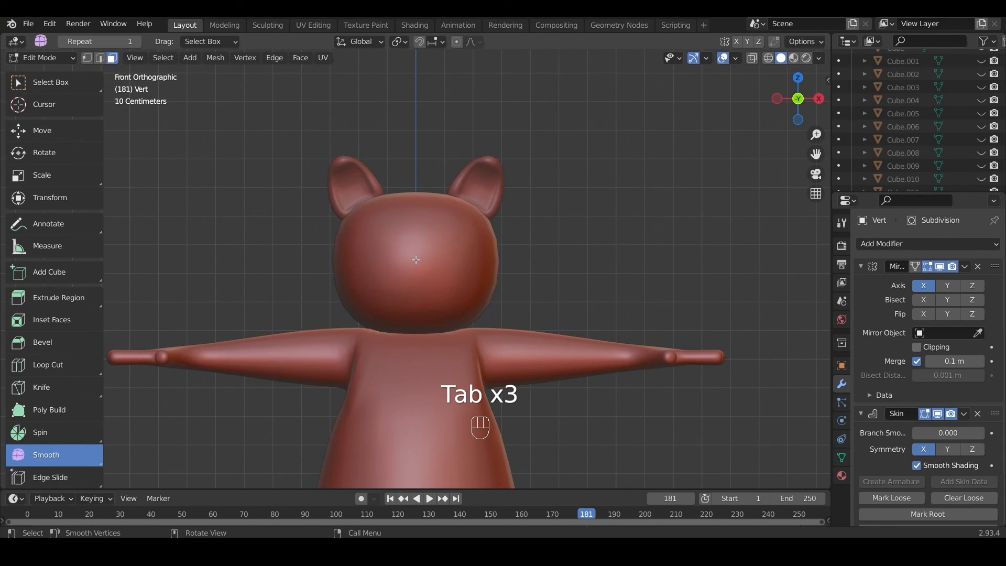
pyautogui.press('Tab')
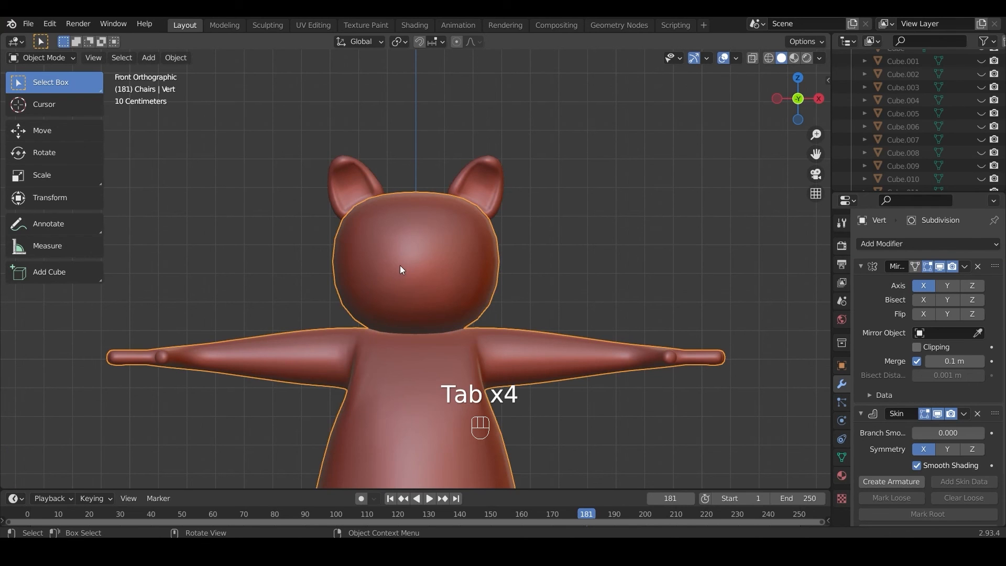
# Find the body object in the Chairs collection and identify it by hiding and showing it
pyautogui.scroll(5, 916, 157)
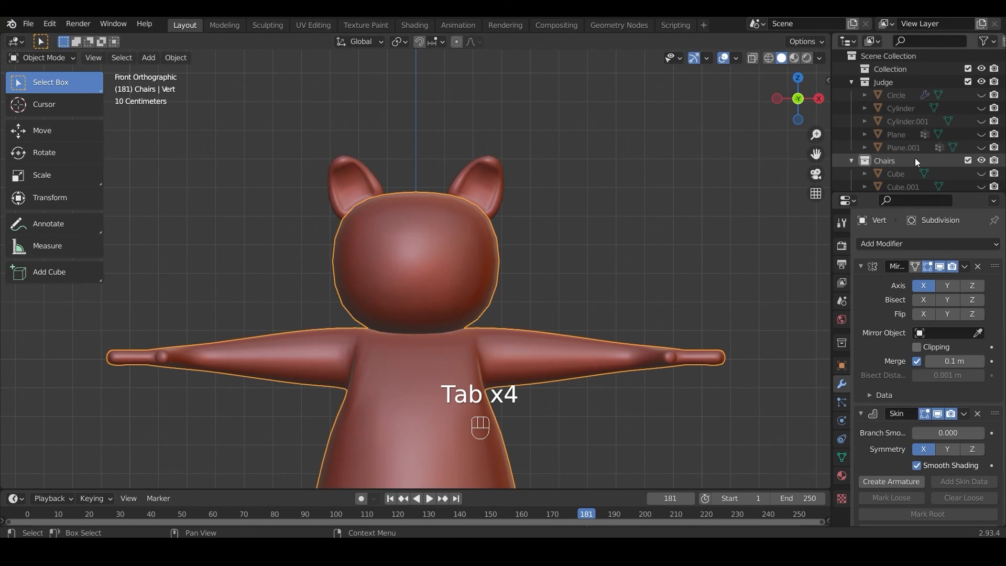
pyautogui.scroll(-1, 915, 158)
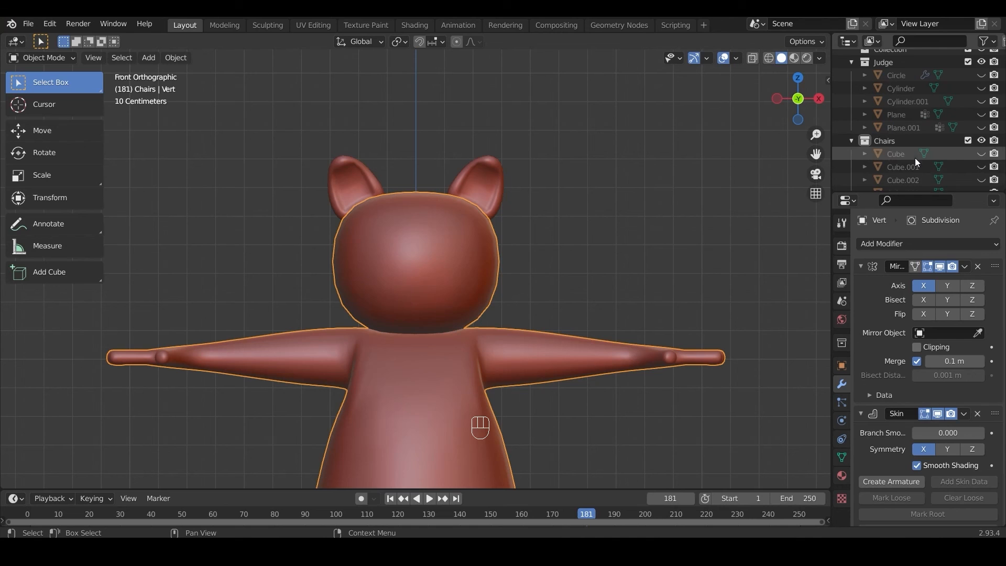
pyautogui.click(851, 140)
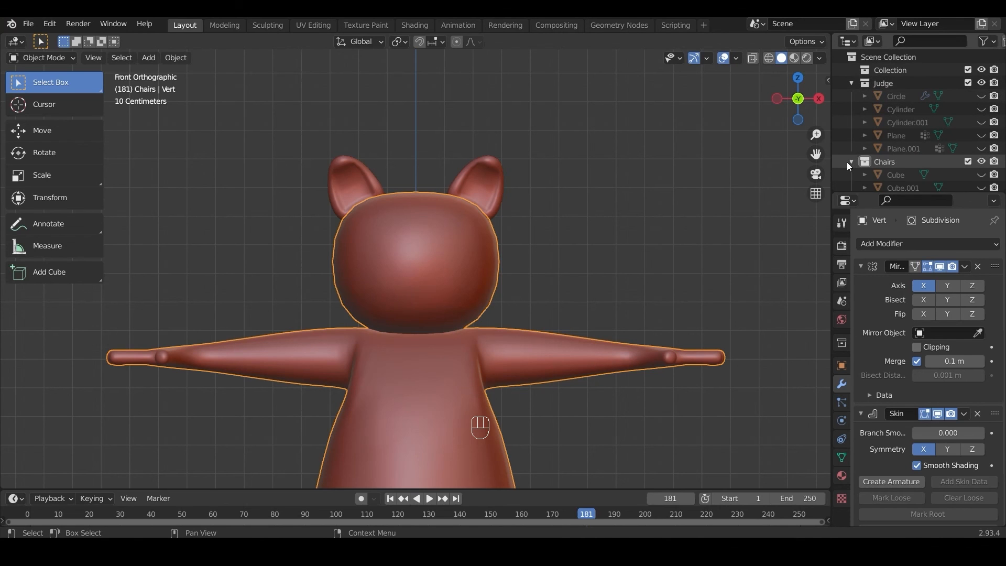
pyautogui.click(851, 161)
pyautogui.scroll(-10, 884, 168)
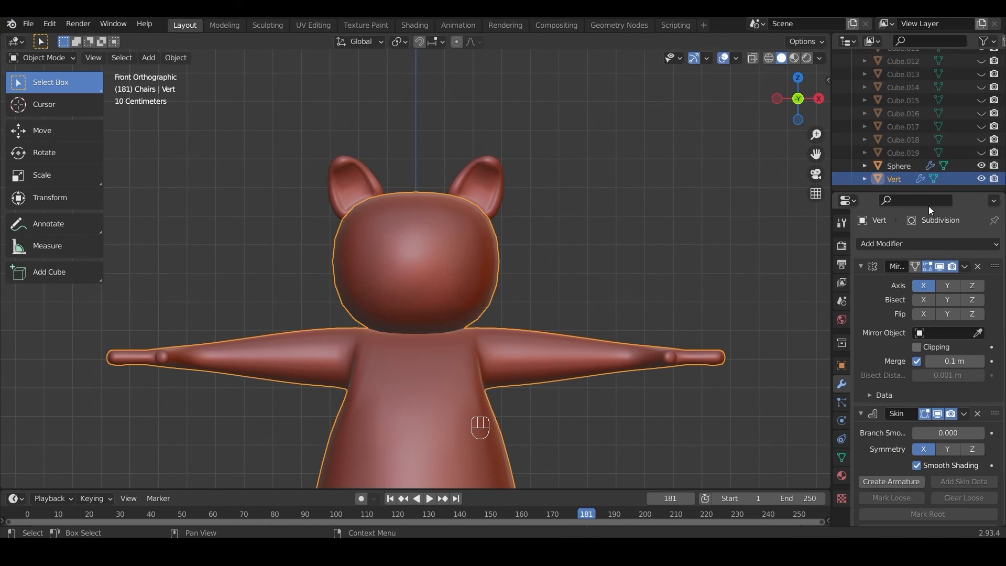
pyautogui.click(980, 177)
pyautogui.click(980, 177)
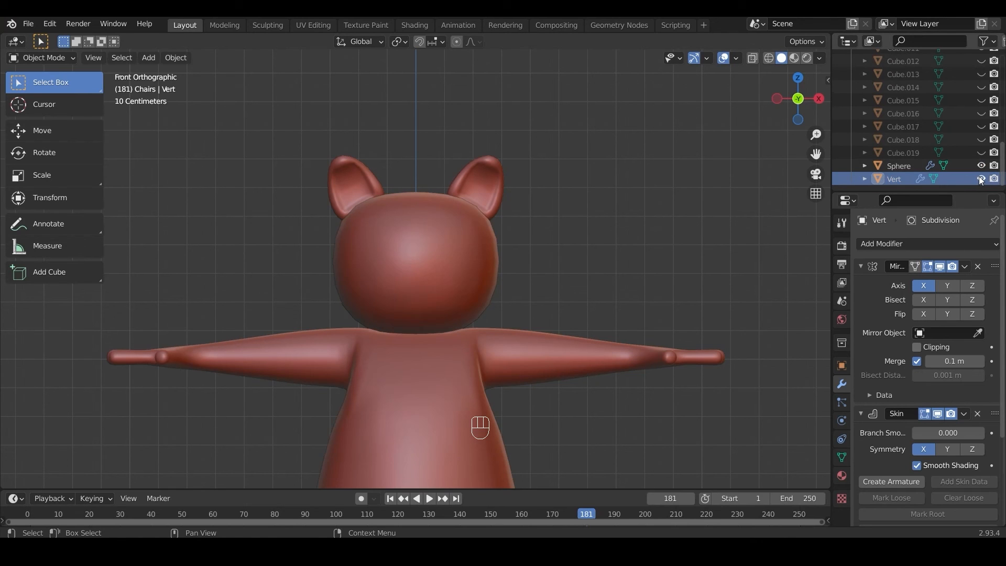
# Select the character's body object and duplicate it in place
pyautogui.click(463, 266)
pyautogui.press('Tab')
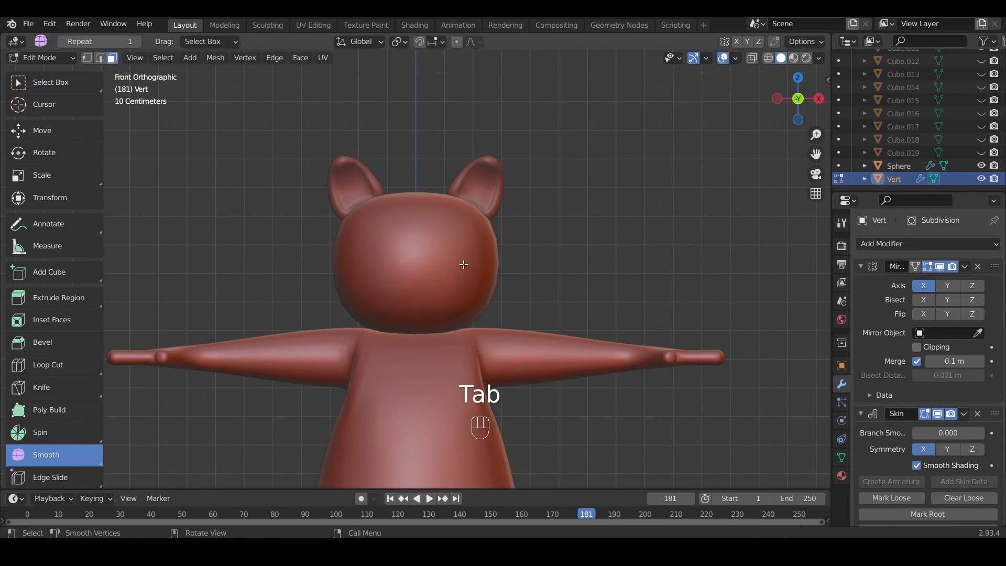
pyautogui.scroll(-6, 455, 263)
pyautogui.press('Tab')
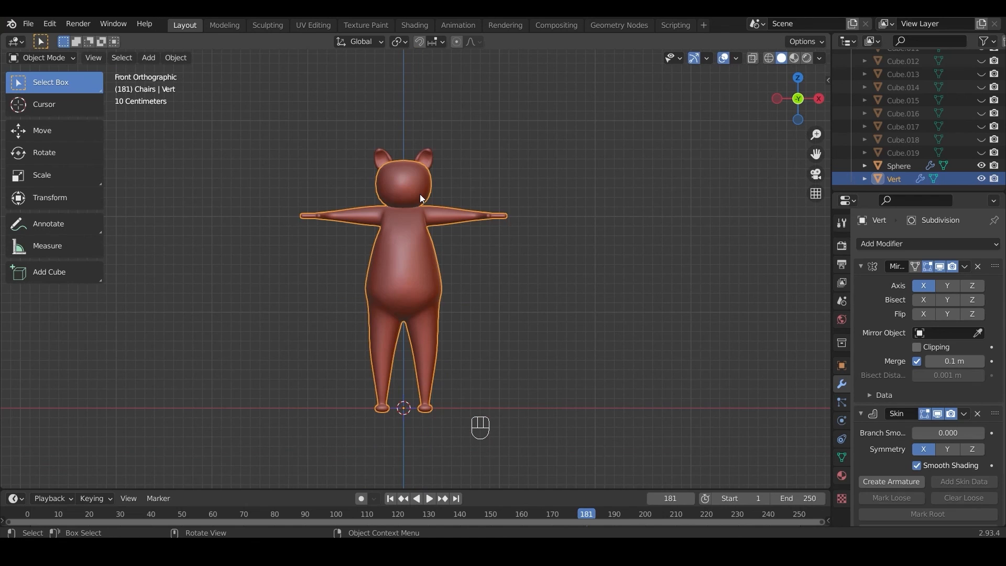
pyautogui.press('shift')
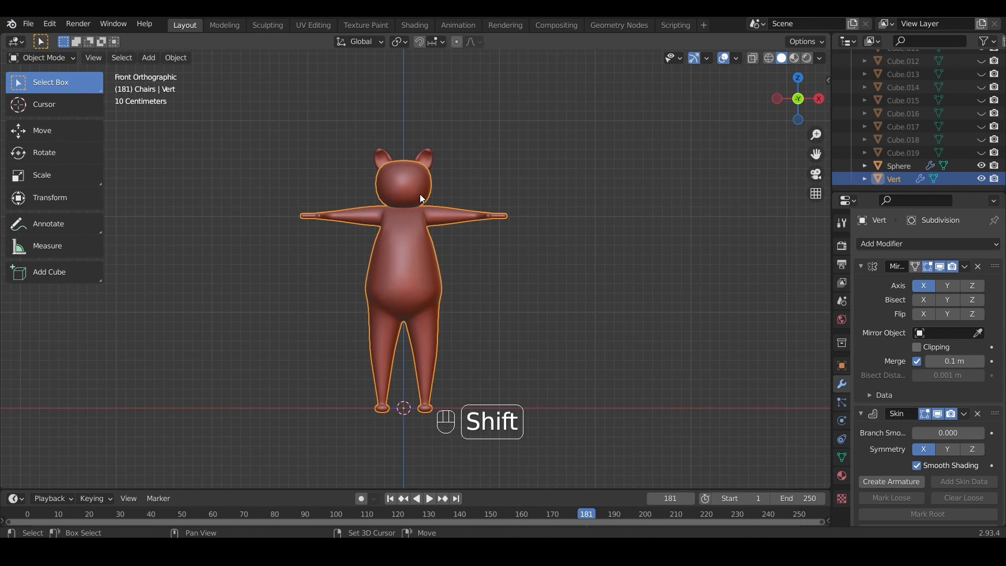
pyautogui.hotkey('shift', 'd')
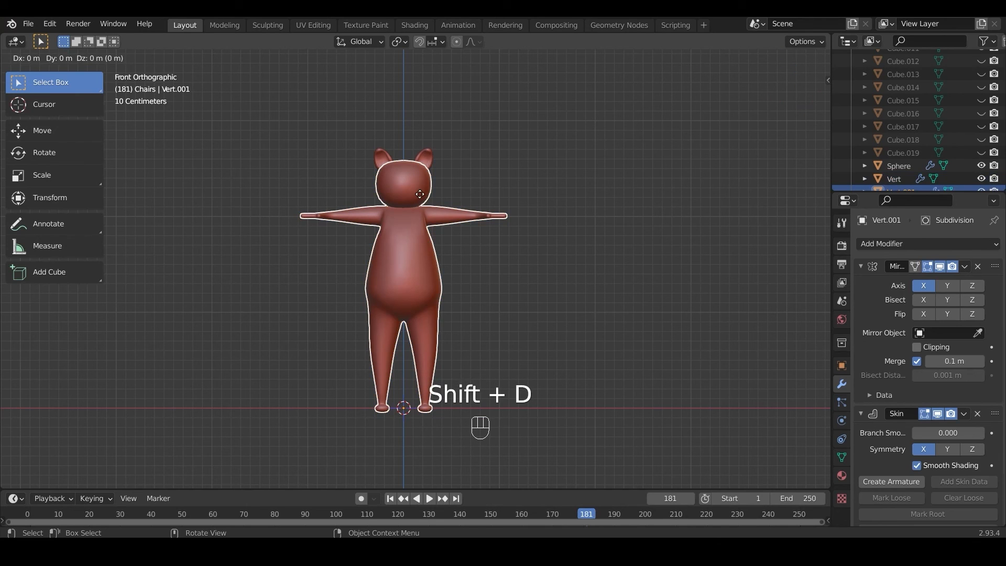
pyautogui.rightClick(420, 194)
# Rename the original character body object, Vert, as "Body"
pyautogui.scroll(-1, 893, 163)
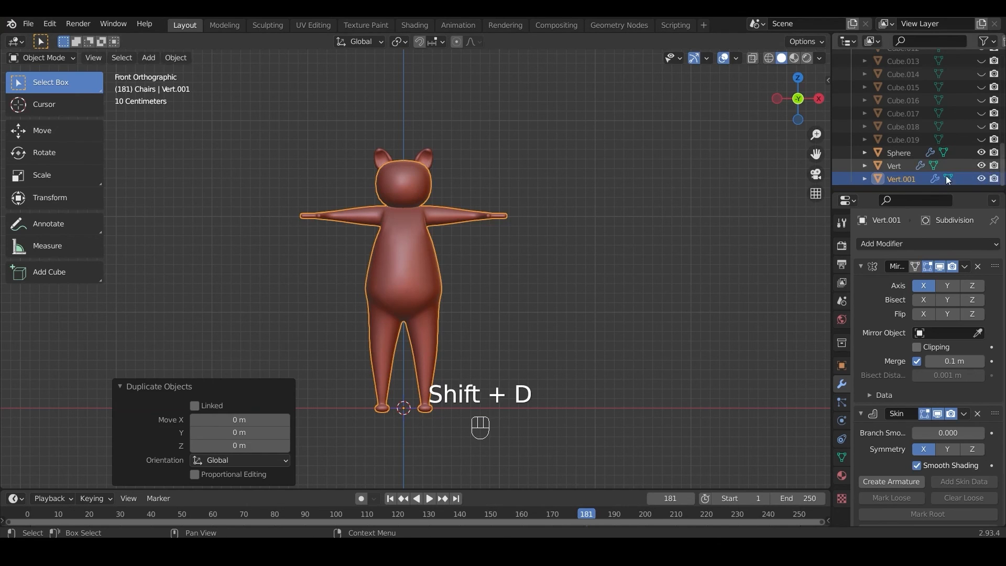
pyautogui.doubleClick(895, 166)
pyautogui.write('BV')
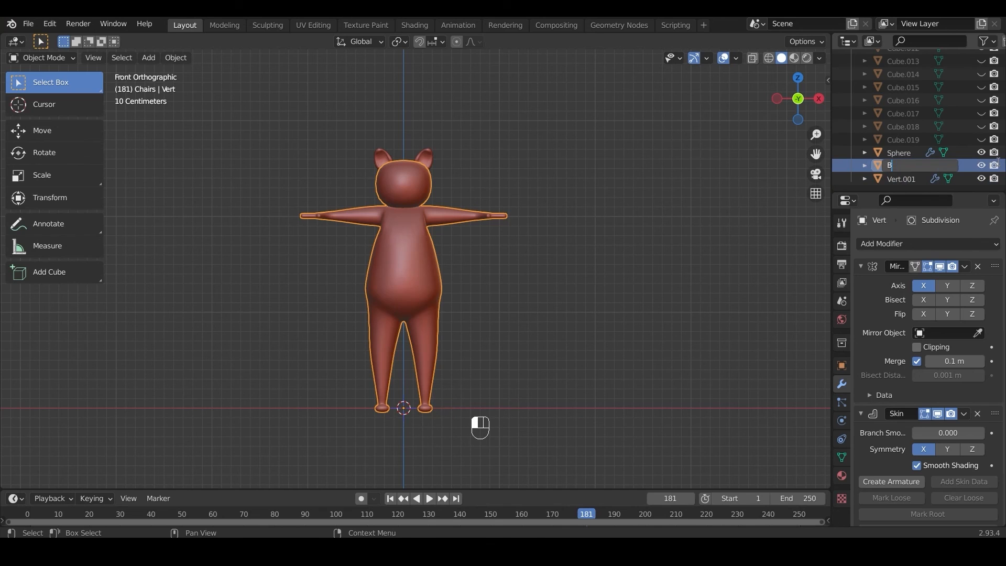
pyautogui.press('BackSpace')
pyautogui.write('ody')
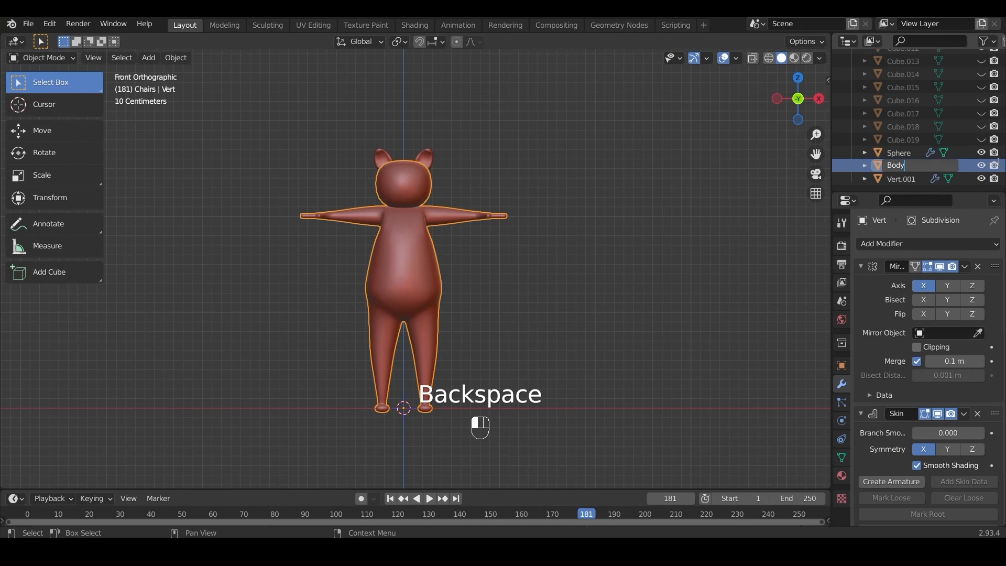
pyautogui.press('Return')
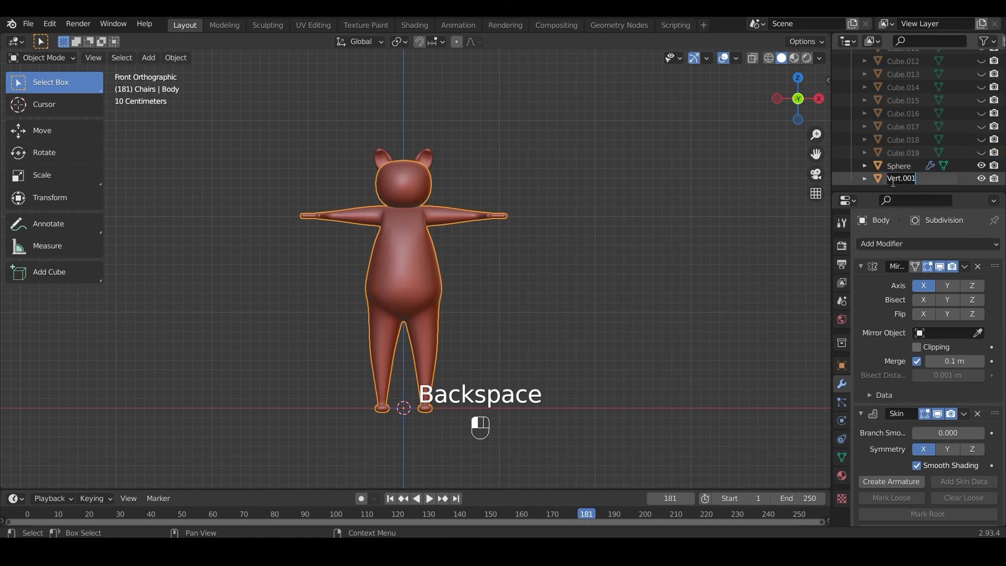
# Rename the copied body object, Vert.001, as "Duplicate Body"
pyautogui.doubleClick(907, 179)
pyautogui.write('Dupl')
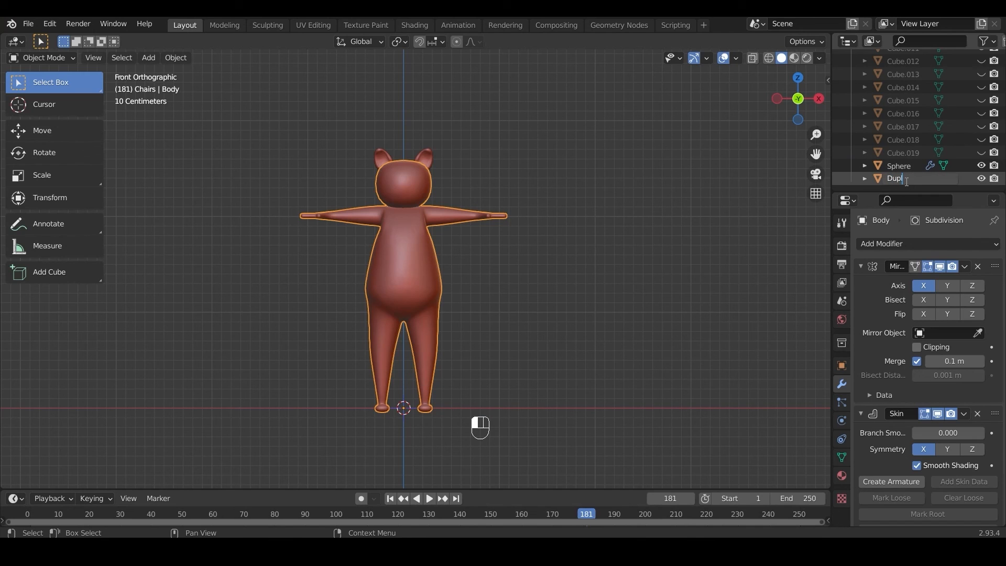
pyautogui.write('icate Body')
pyautogui.press('Return')
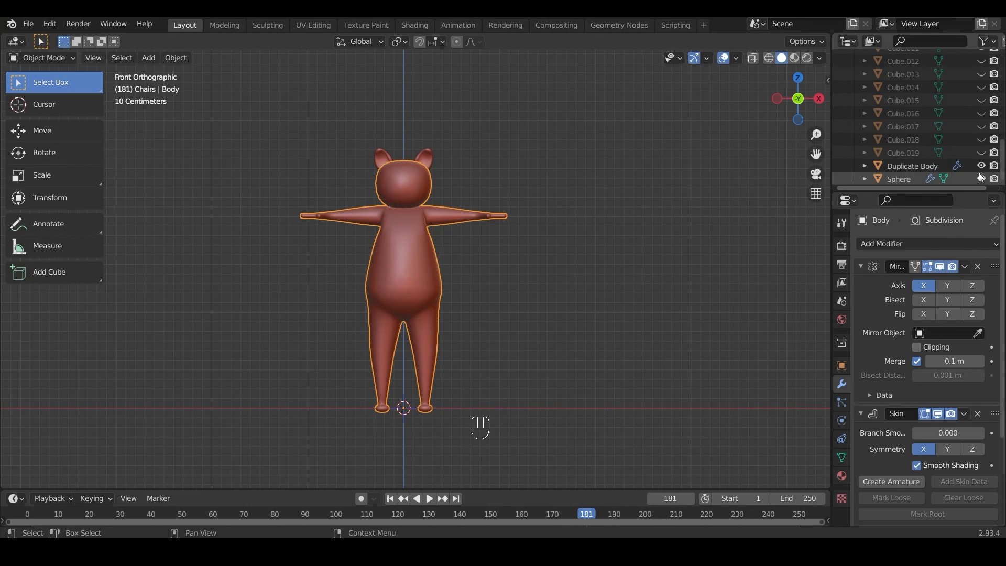
# Apply the Mirror, Skin and Subdivision modifiers to the Body object, in that order
pyautogui.scroll(2, 925, 160)
pyautogui.scroll(10, 923, 159)
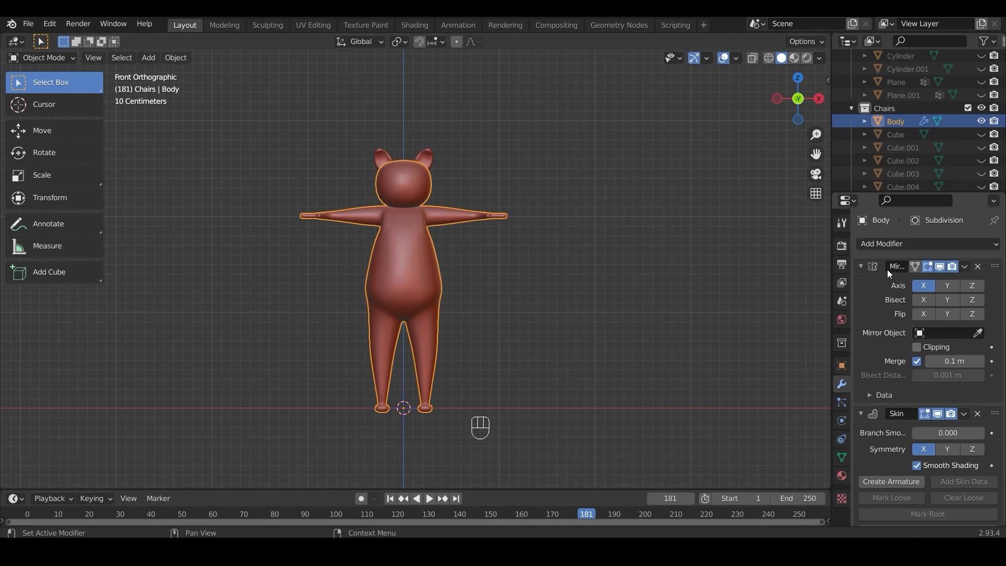
pyautogui.click(964, 266)
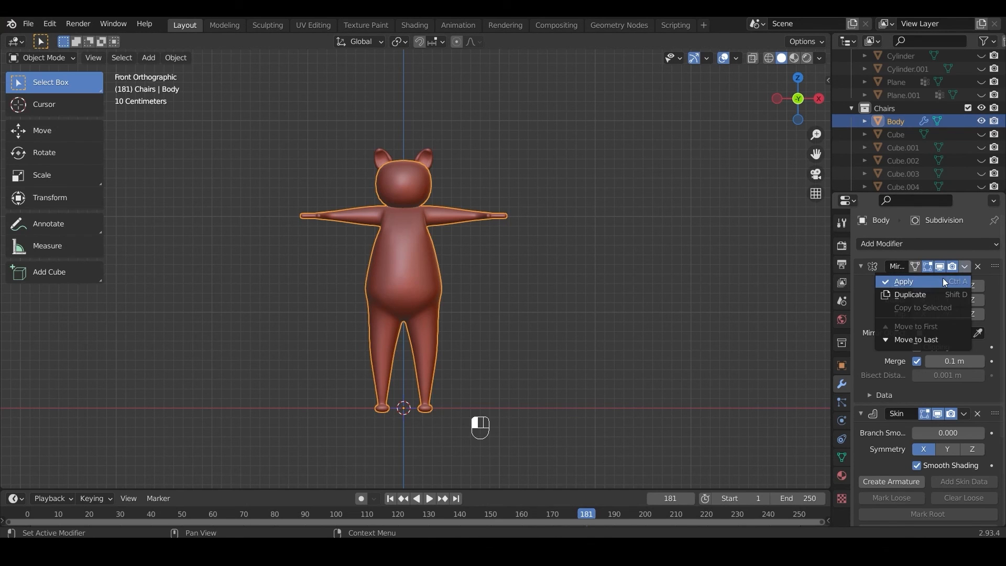
pyautogui.click(943, 277)
pyautogui.click(965, 267)
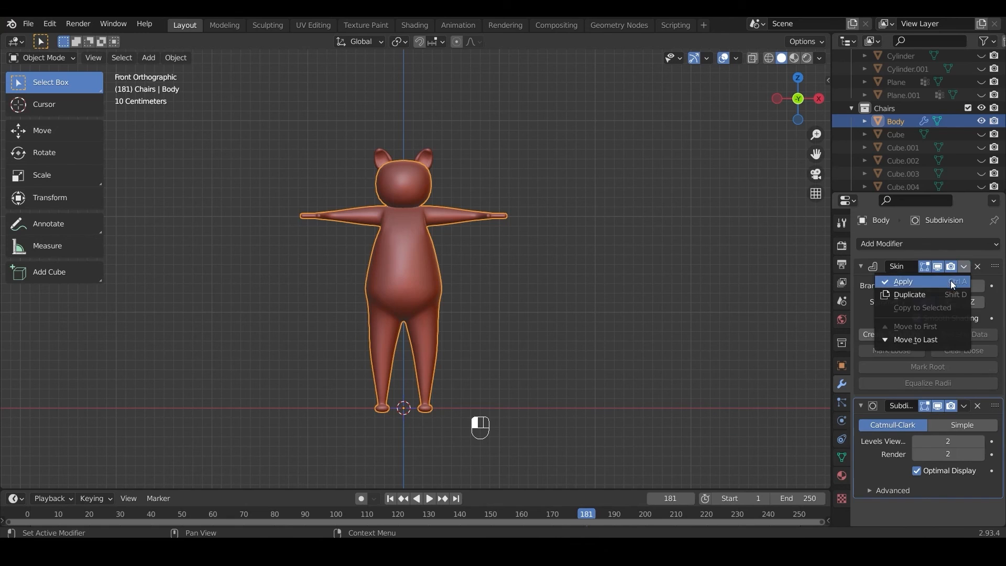
pyautogui.click(951, 281)
pyautogui.click(964, 267)
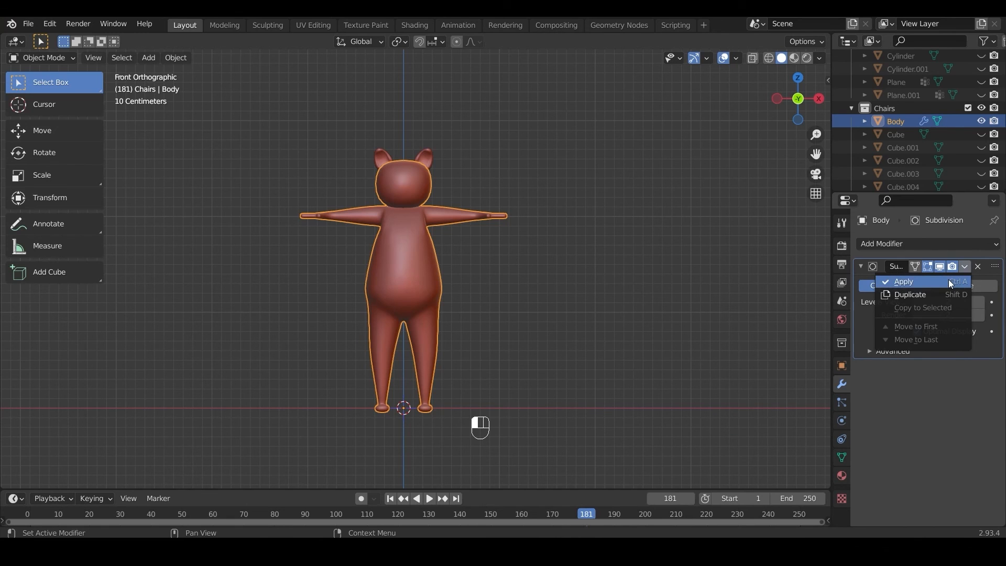
pyautogui.click(948, 279)
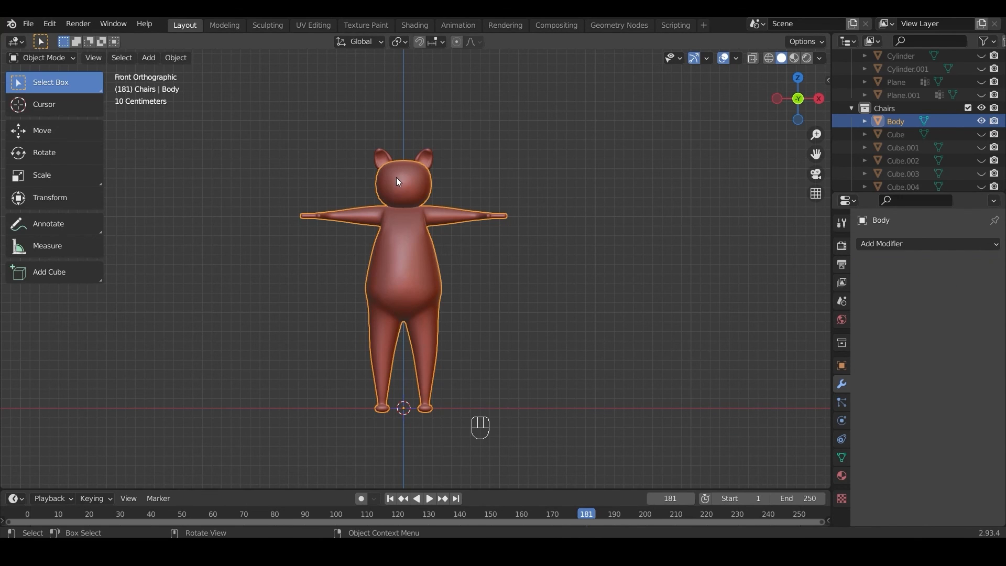
# Switch the Body object to Edit Mode and show the head and shoulder area of its mesh up close
pyautogui.press('Tab')
pyautogui.press('Tab')
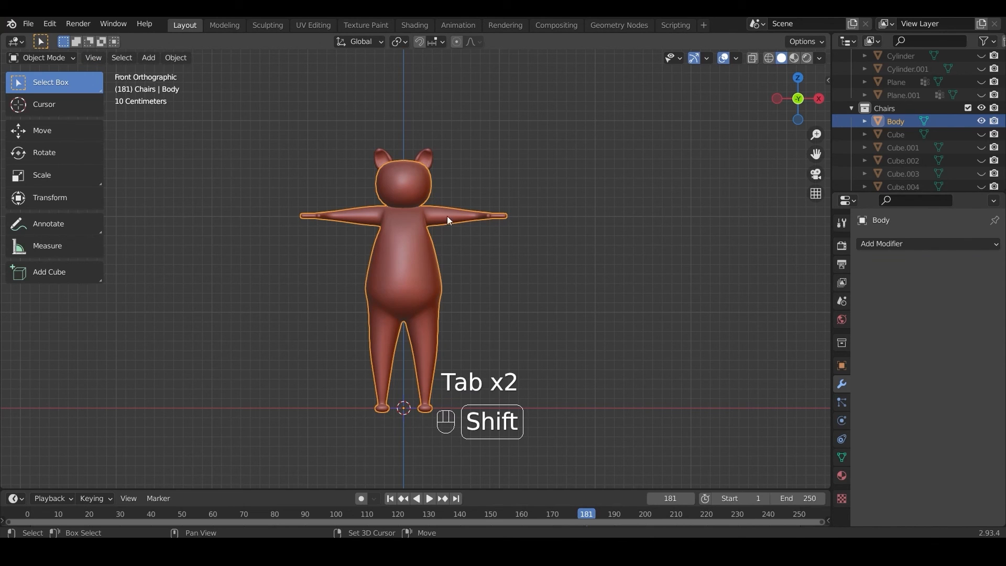
pyautogui.keyDown('shift'); pyautogui.moveTo(490, 272); pyautogui.dragTo(535, 310, button='middle'); pyautogui.keyUp('shift')
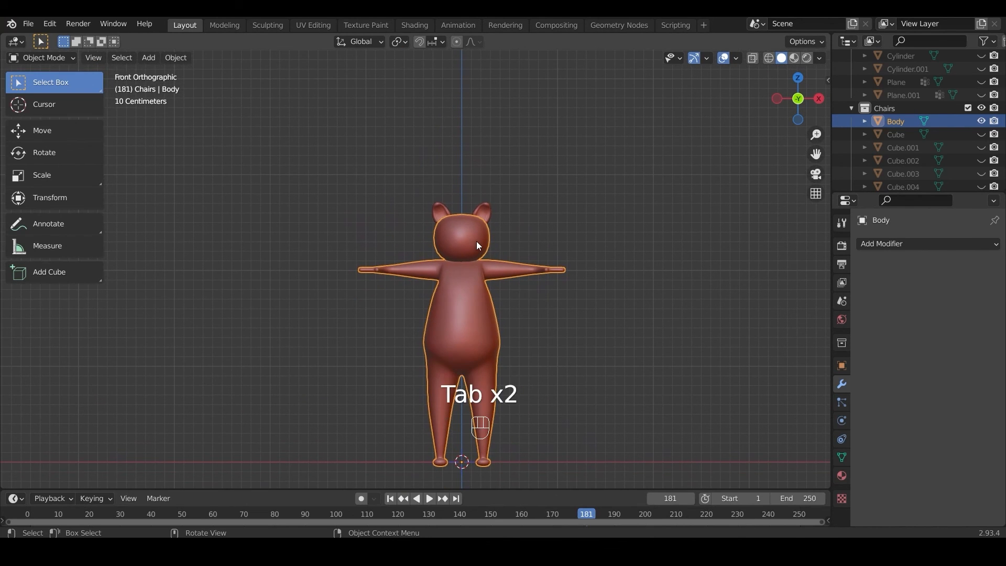
pyautogui.press('Tab')
pyautogui.scroll(4, 476, 239)
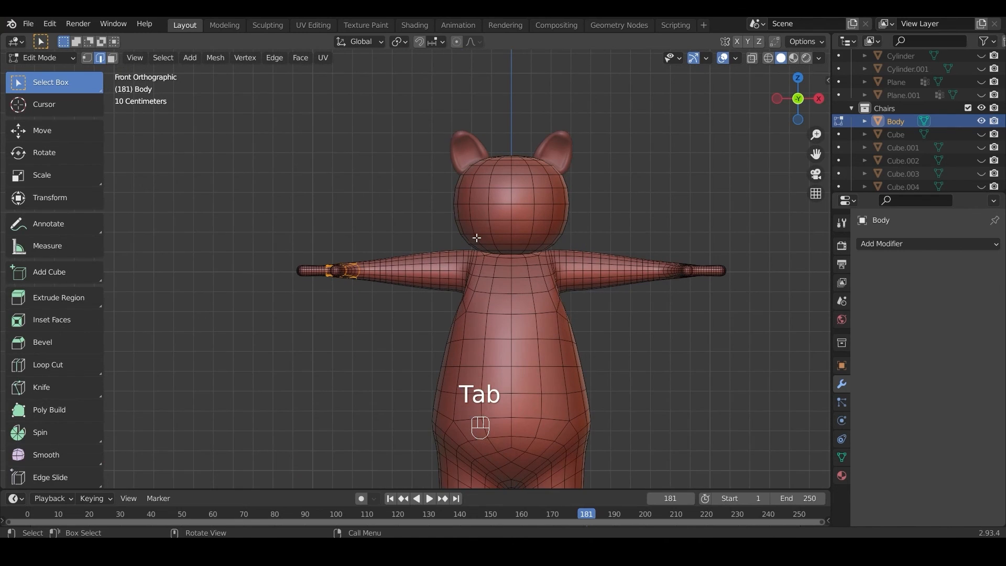
pyautogui.keyDown('shift'); pyautogui.moveTo(471, 237); pyautogui.dragTo(405, 236, button='middle'); pyautogui.keyUp('shift')
pyautogui.scroll(3, 405, 236)
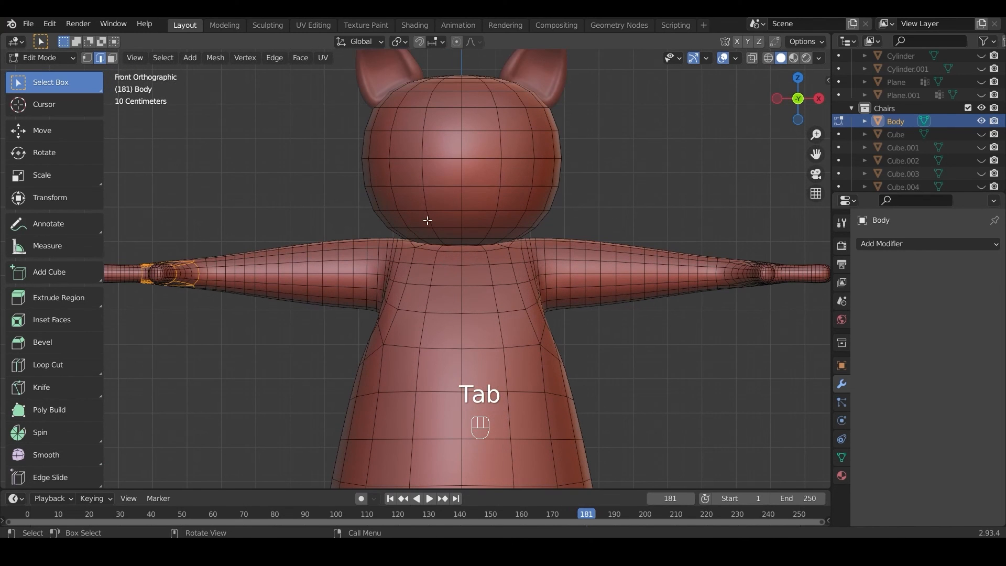